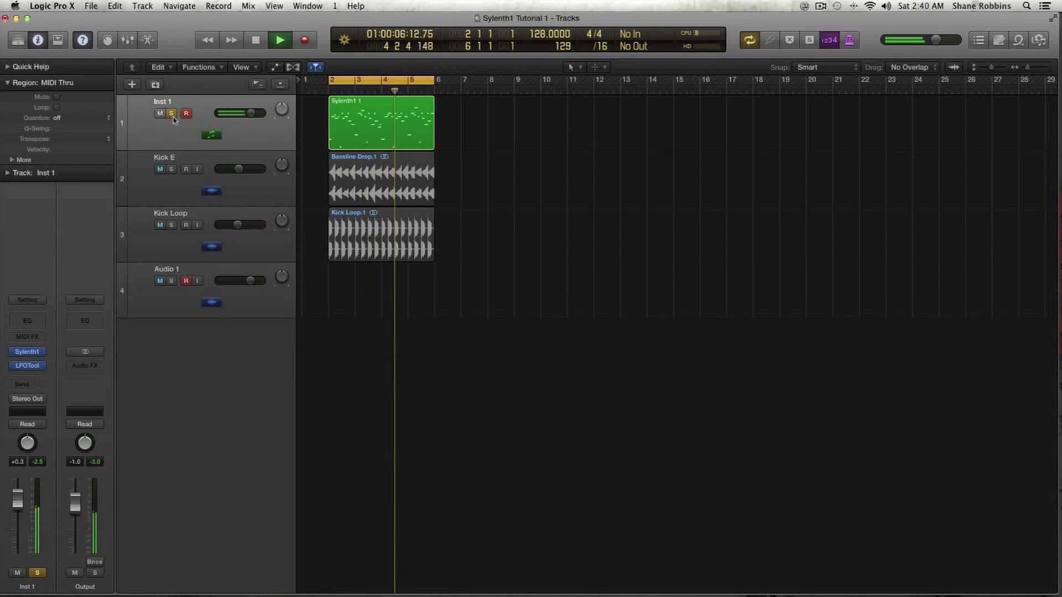
Turn off solo on the Inst 1 track and audition its Sylenth1 region on its own
click(172, 115)
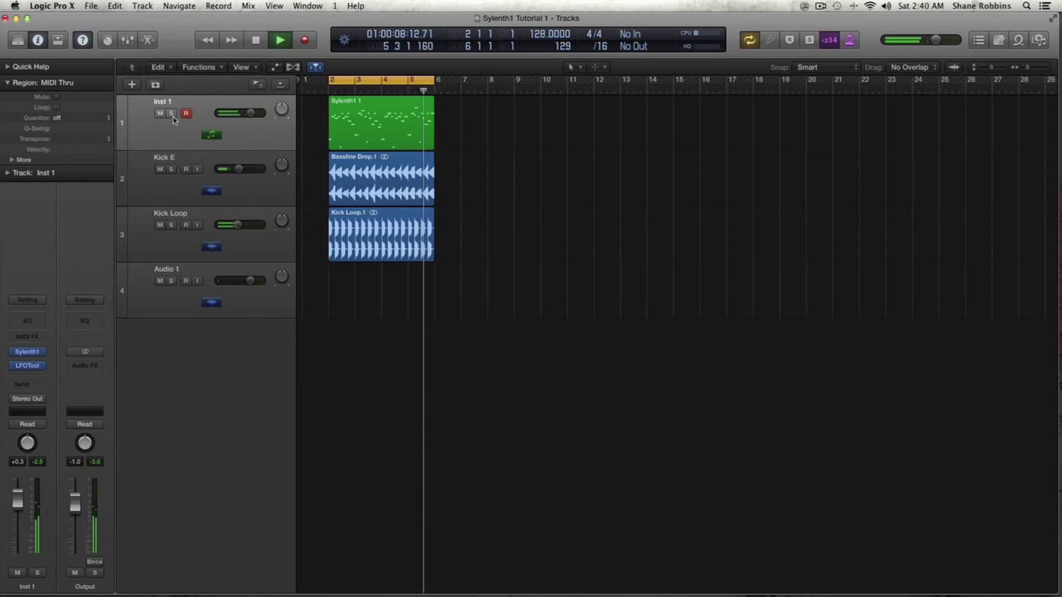
key(space)
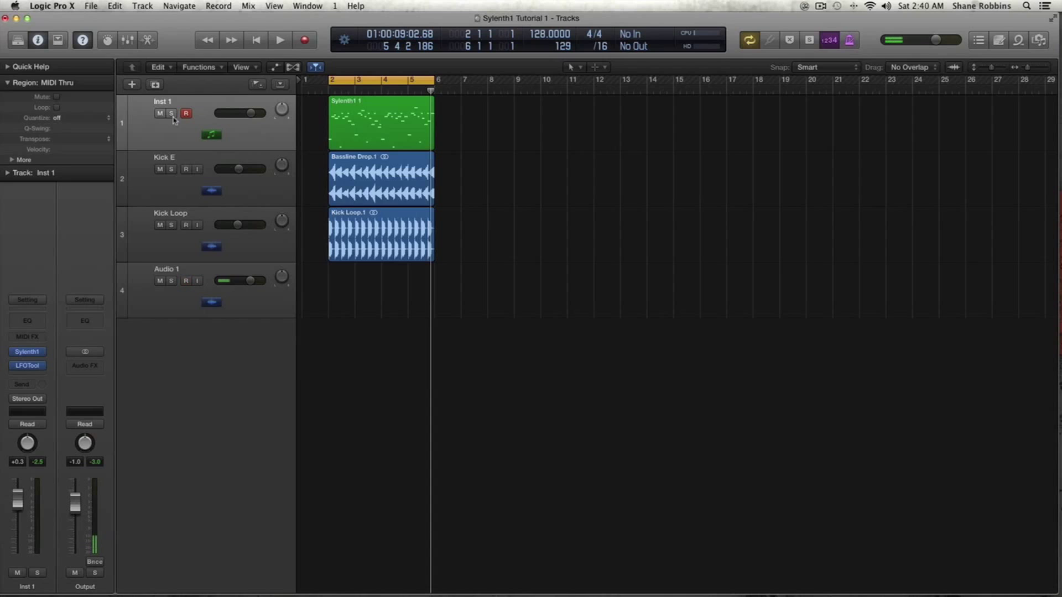
click(347, 114)
key(space)
key(ctrl+s)
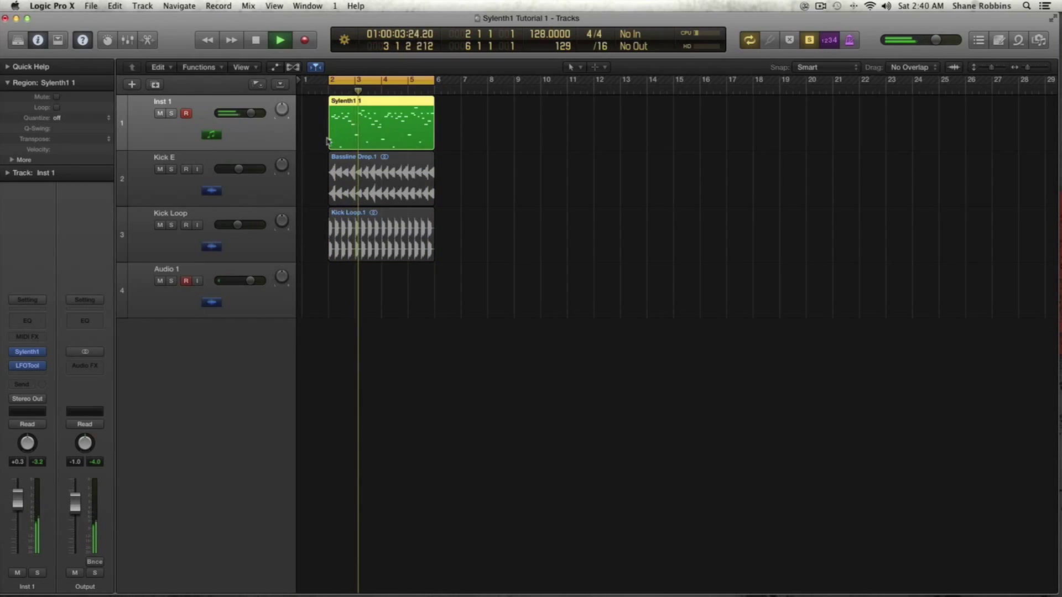
key(space)
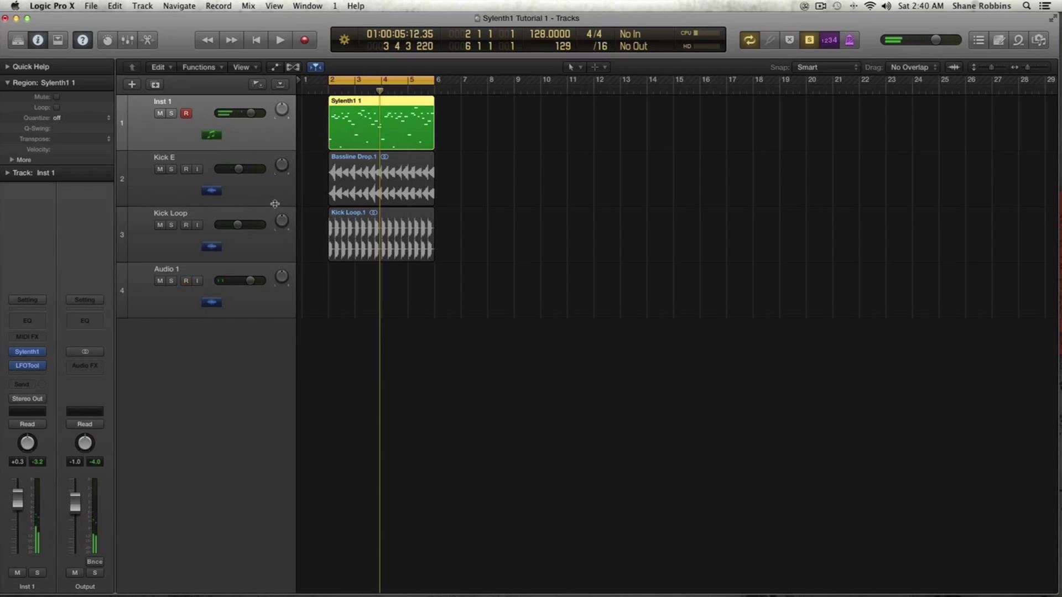
Audition the soloed Sylenth1 region with the Inst 1 track's LFOTool effect bypassed, and switch the effect back on
mouse_move(25, 370)
click(25, 367)
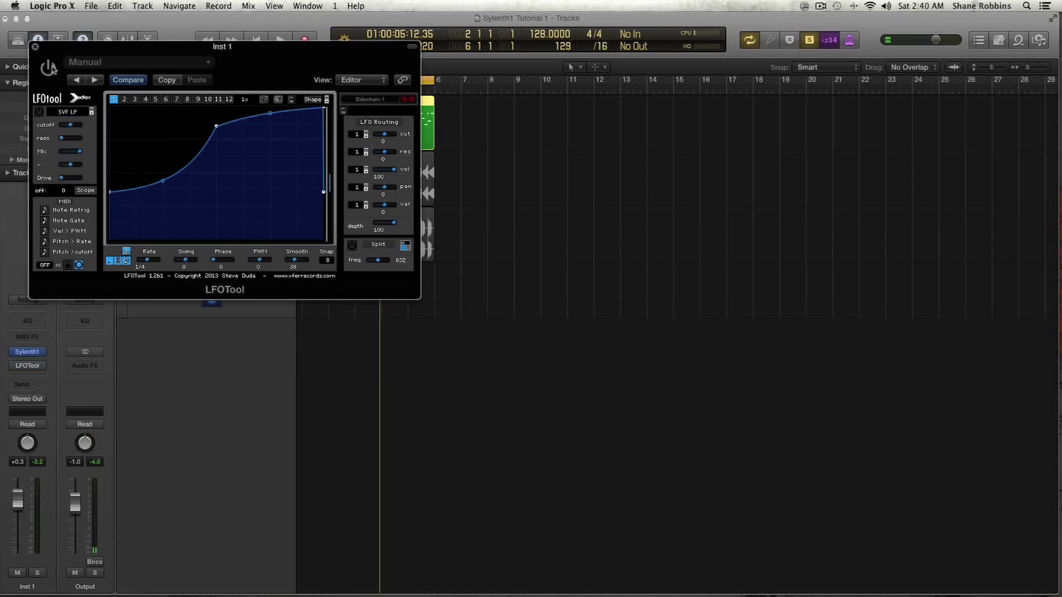
click(35, 47)
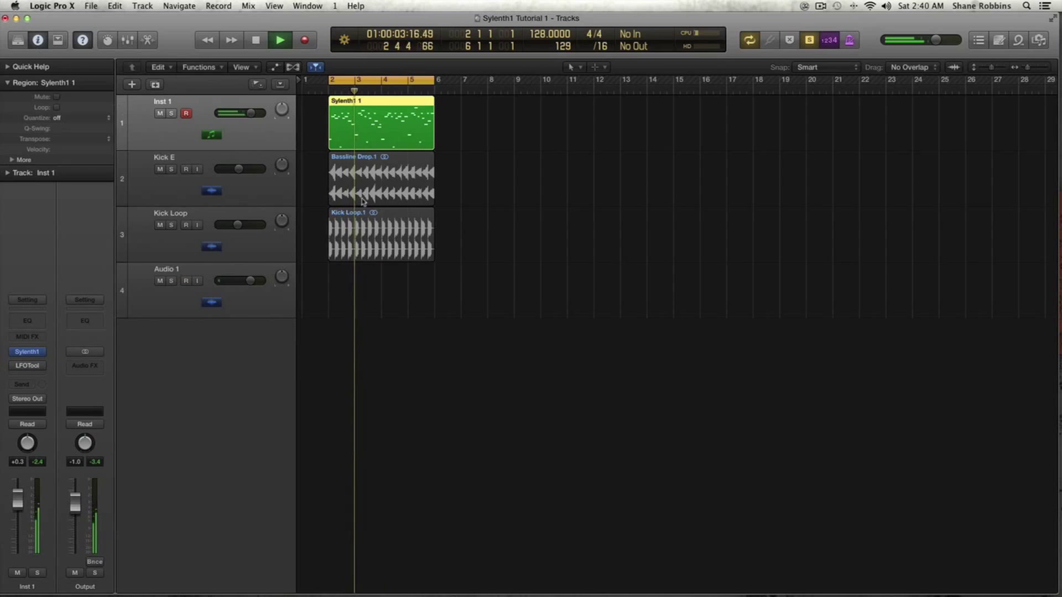
key(z)
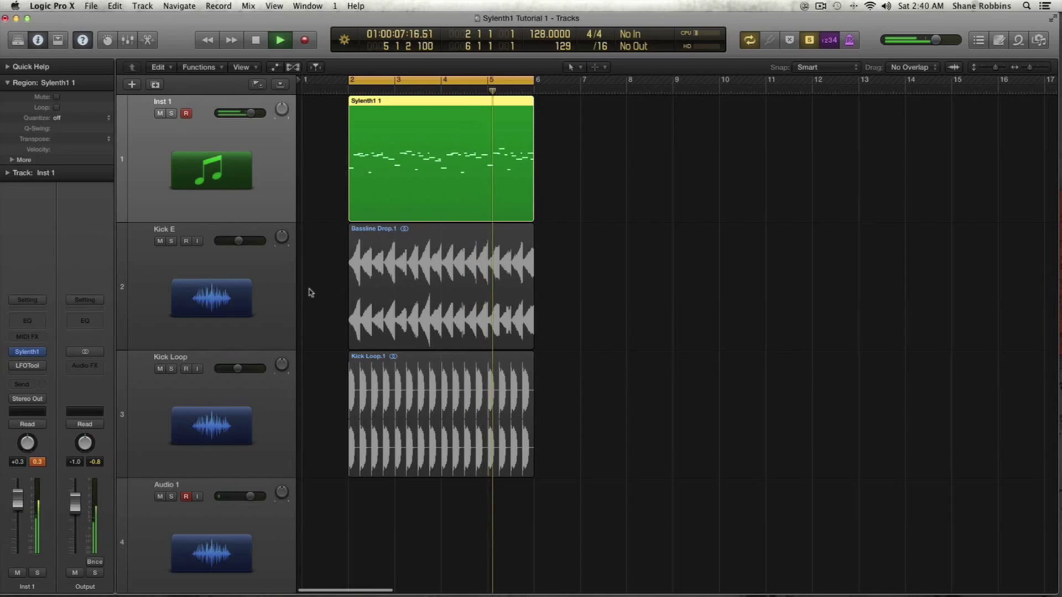
key(space)
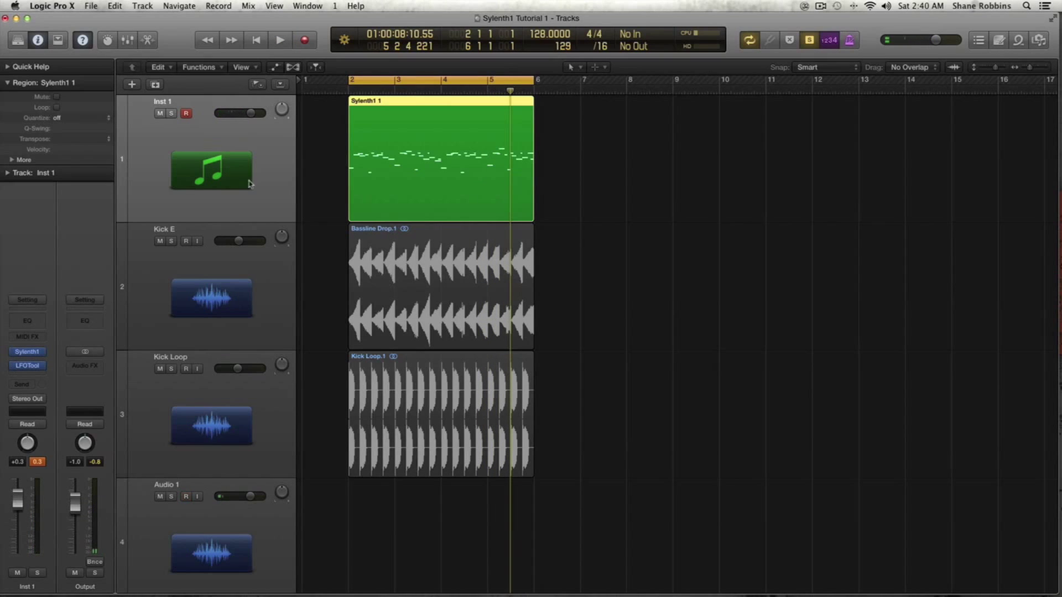
Duplicate the Inst 1 track with its plug-ins and copy the Sylenth1 region onto the new track with solo off
key(ctrl+s)
key(super+d)
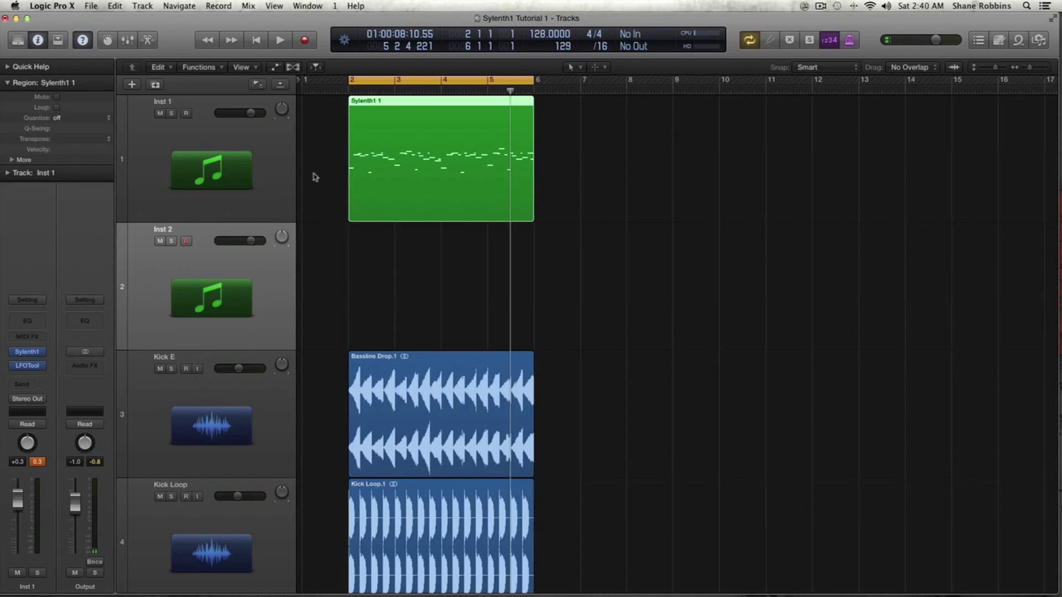
drag(417, 218, 418, 238)
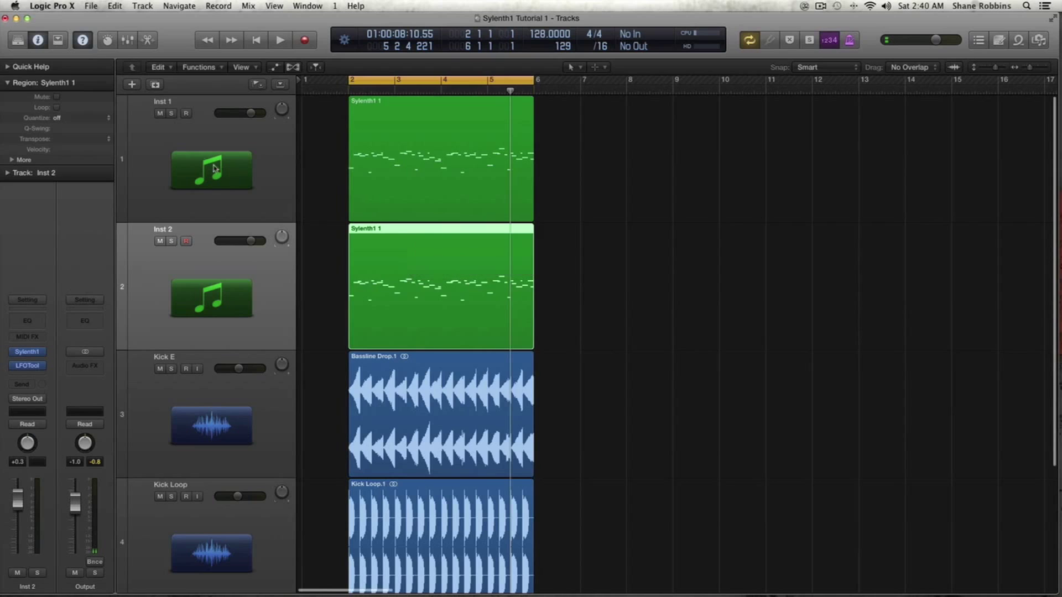
Mute Inst 1, reset the Sylenth1 synth on Inst 2 to the Init preset, and audition it
click(160, 113)
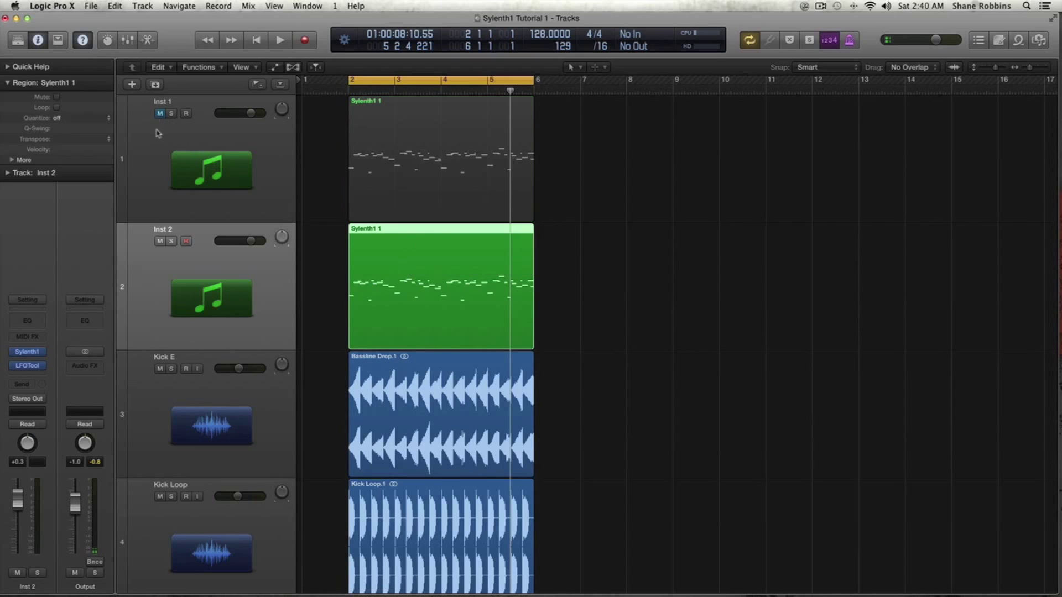
click(27, 352)
click(208, 197)
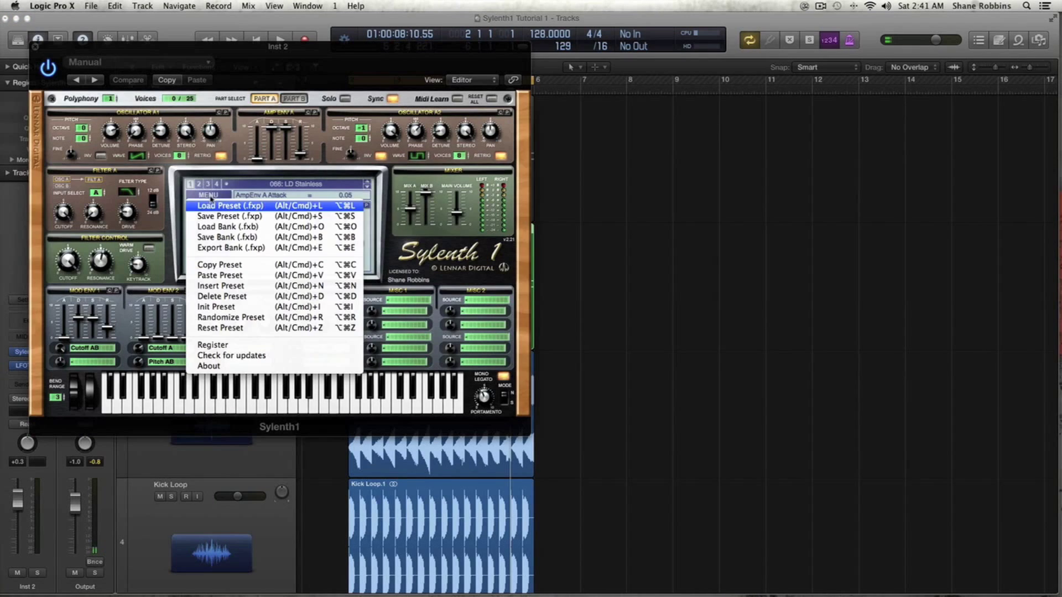
click(247, 307)
key(space)
drag(57, 52, 498, 25)
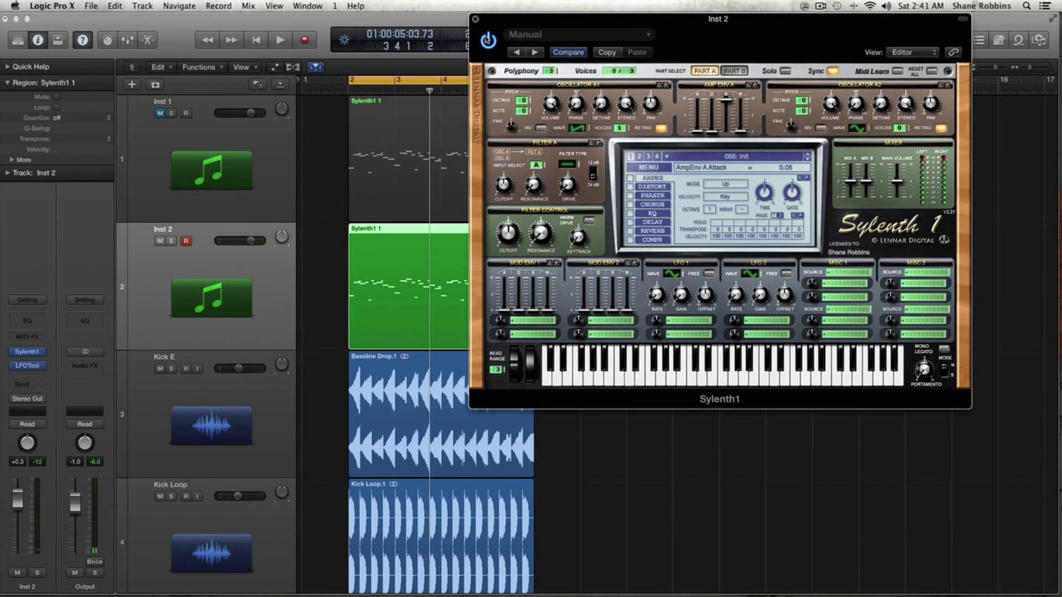
Unmute Inst 1 and play back its region in solo
click(158, 119)
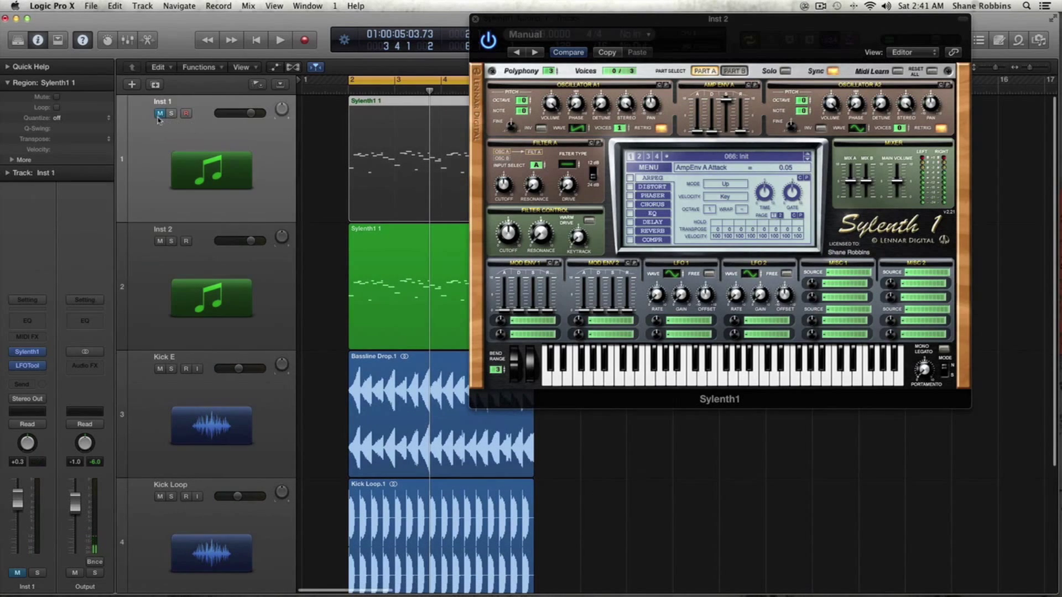
click(159, 114)
key(ctrl+s)
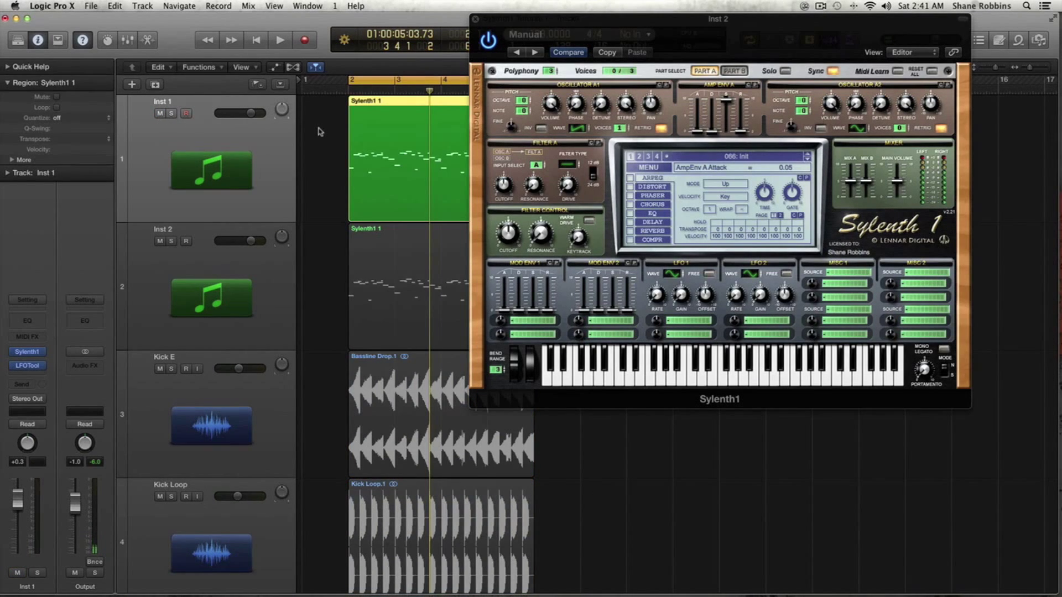
key(space)
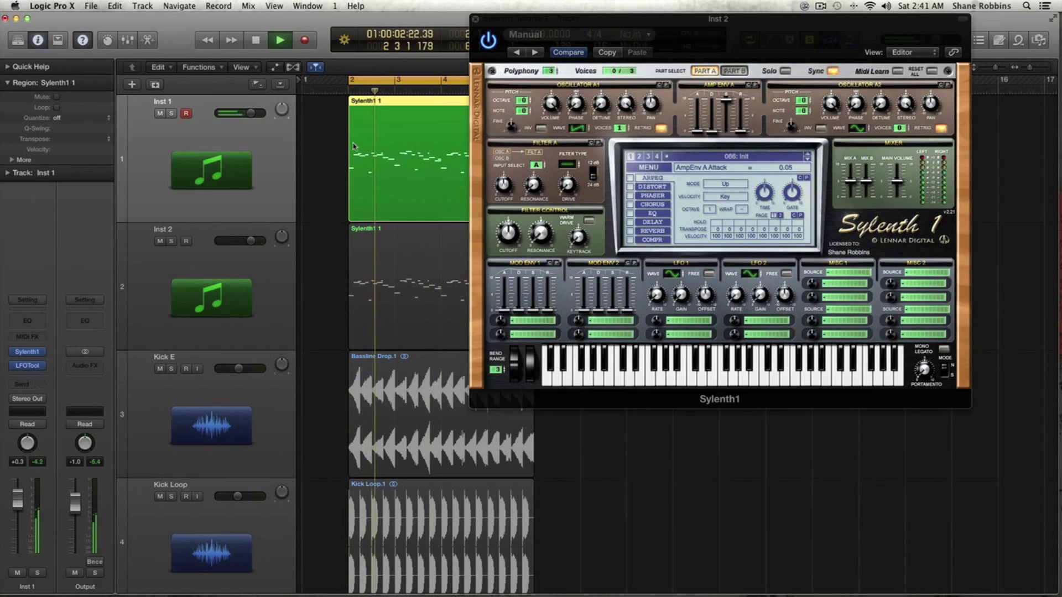
Examine the notes of the Inst 1 region in the piano roll
key(super+4)
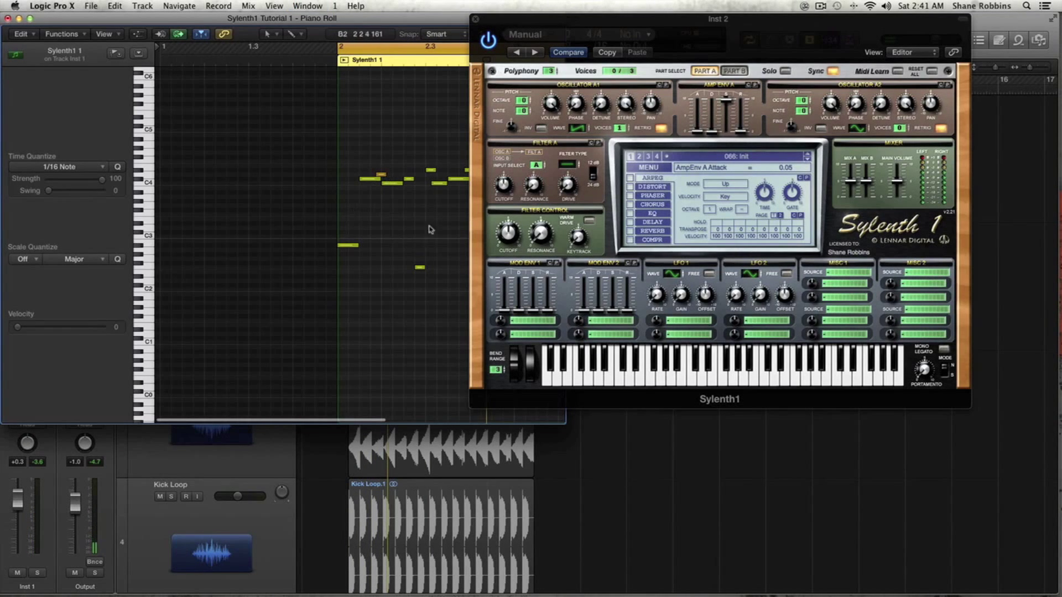
drag(498, 19, 690, 23)
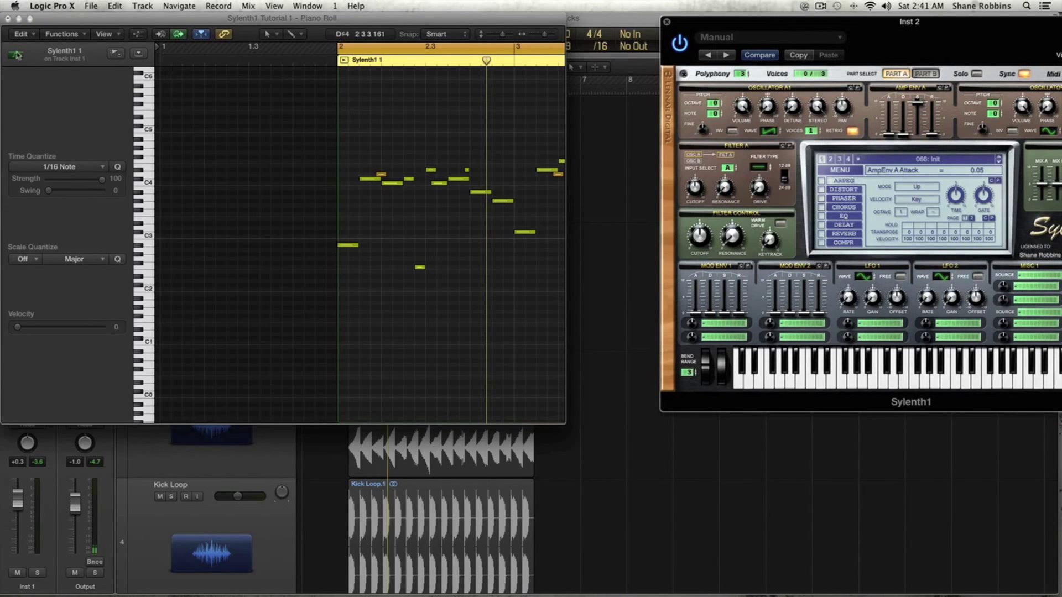
click(7, 18)
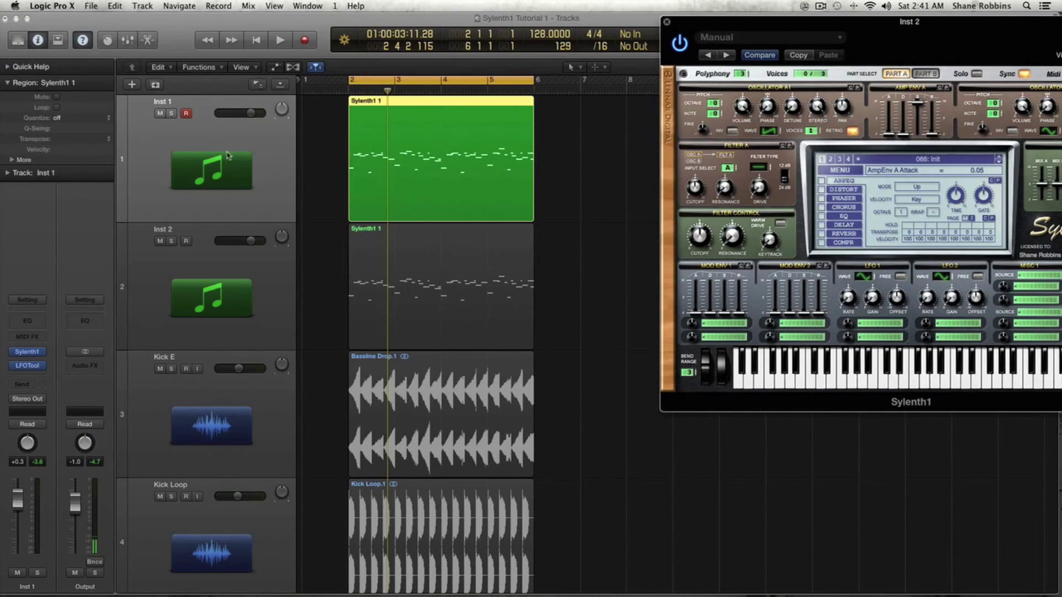
Close the Inst 2 synth and check the polyphony setting of Sylenth1 on Inst 1
click(664, 21)
click(24, 353)
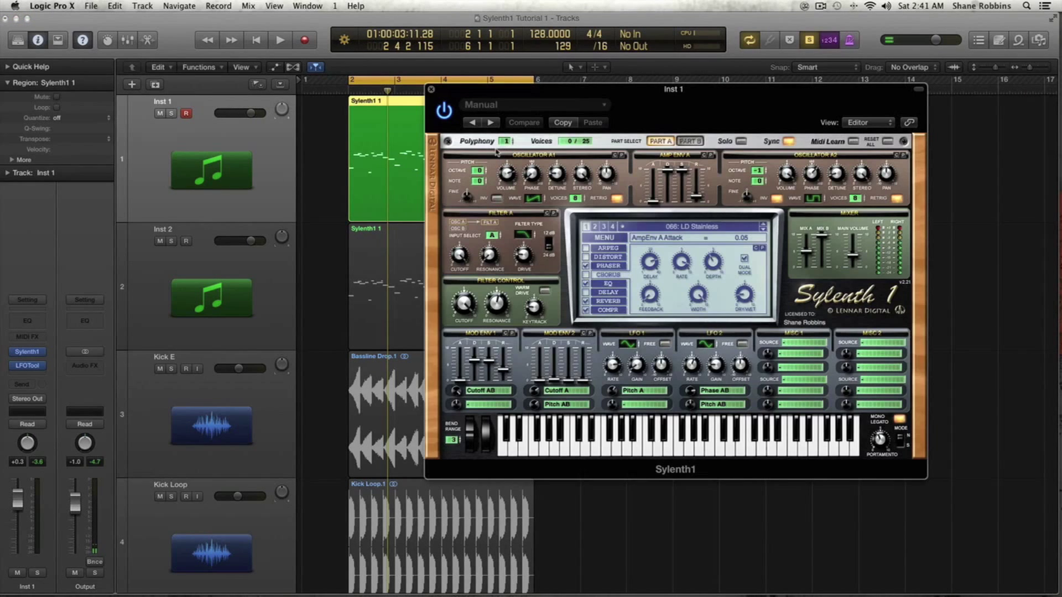
click(432, 90)
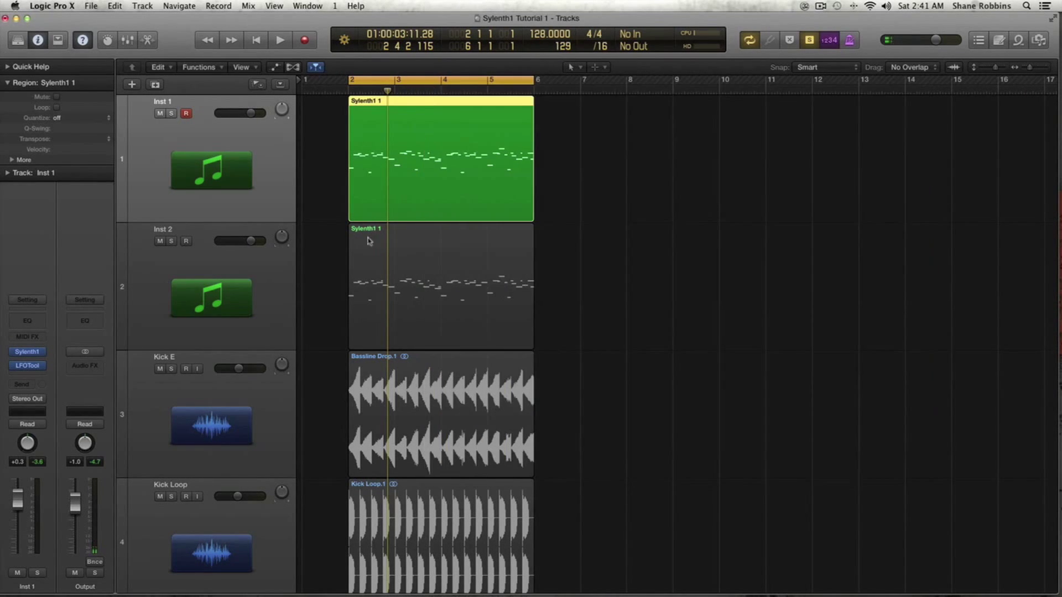
Inspect the overlapping notes in the opening bar of the Inst 1 region up close in the piano roll
double_click(365, 189)
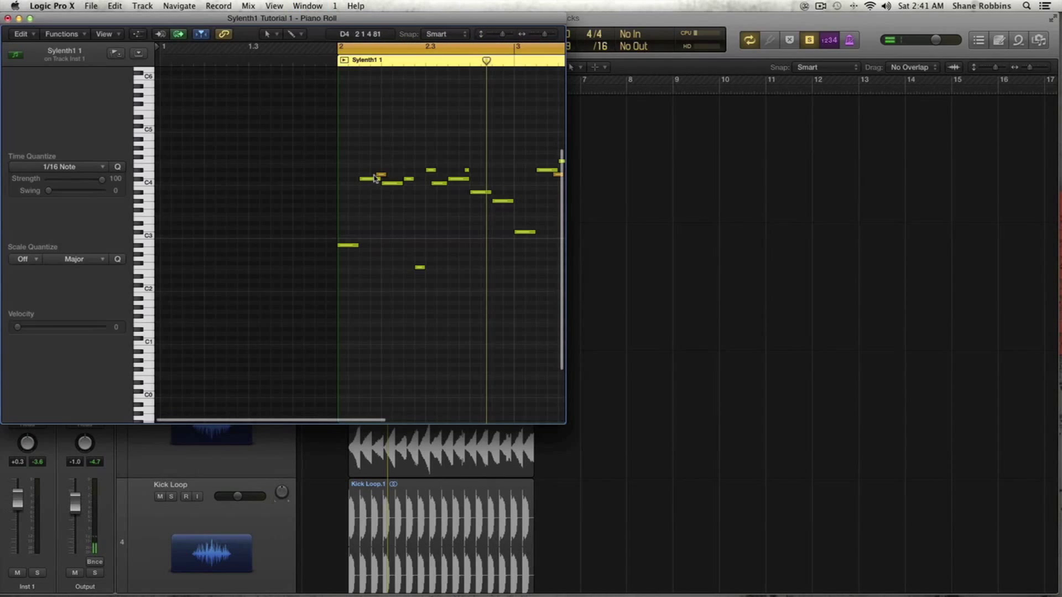
key(super+Down)
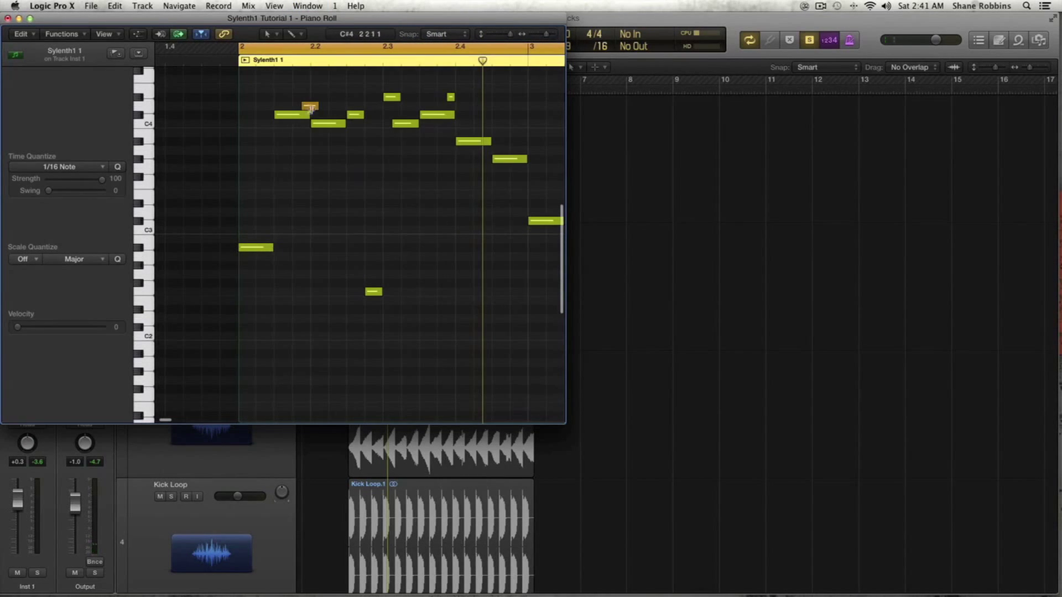
click(8, 18)
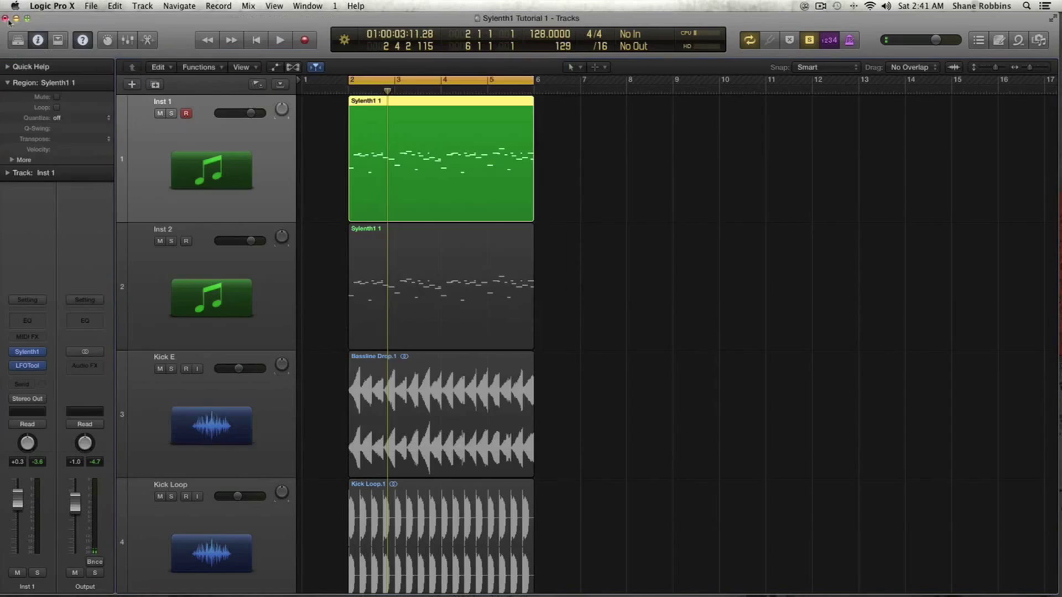
Mute Inst 1, turn off solo, and select the Inst 2 track while auditioning it with the kick and bass
click(160, 113)
key(ctrl+s)
key(space)
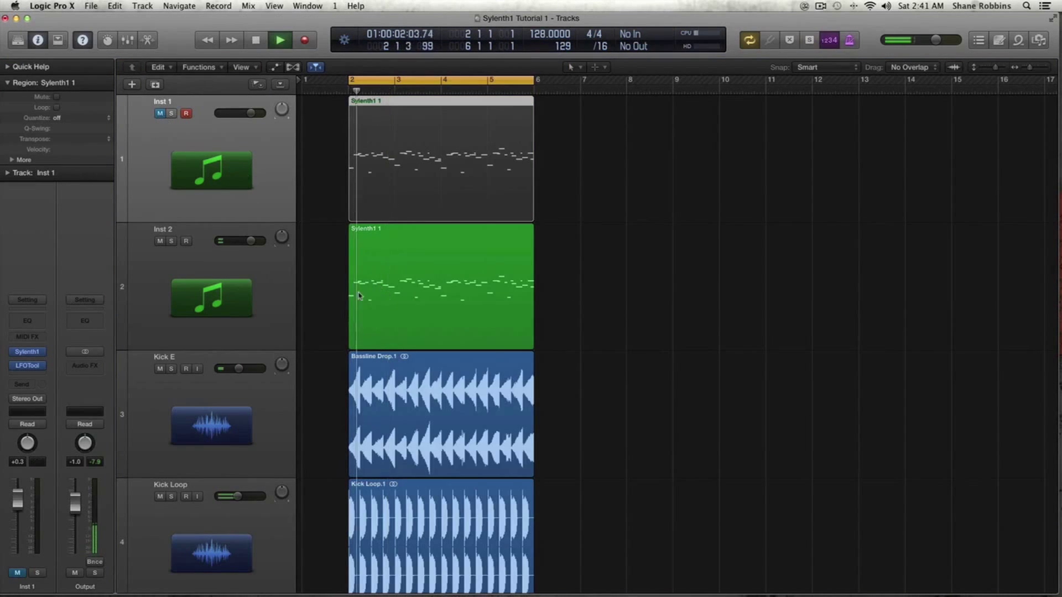
click(275, 288)
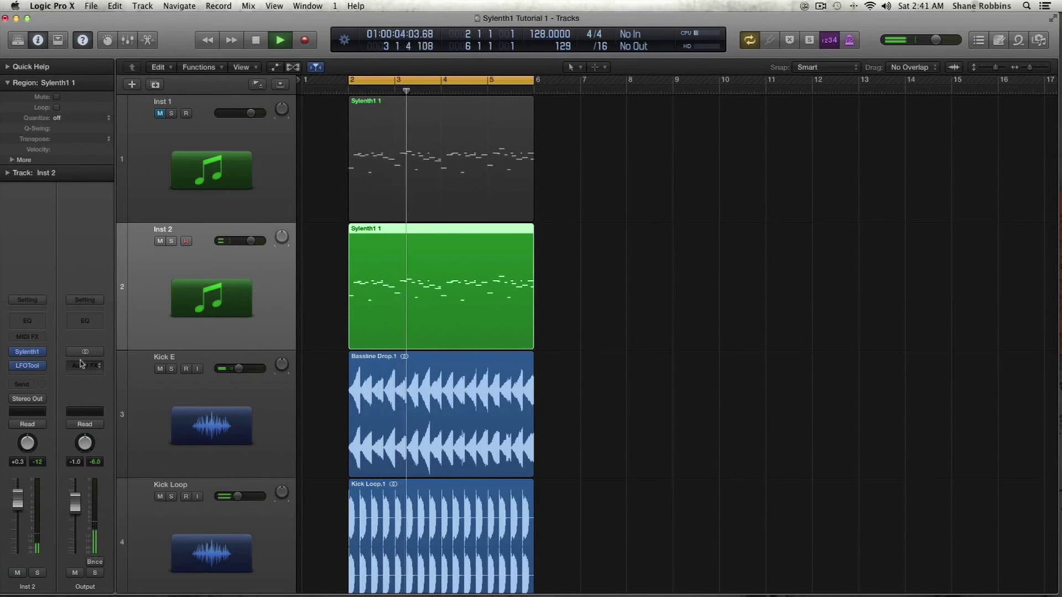
key(space)
Set the polyphony of Sylenth1 on Inst 2 to 1
click(27, 351)
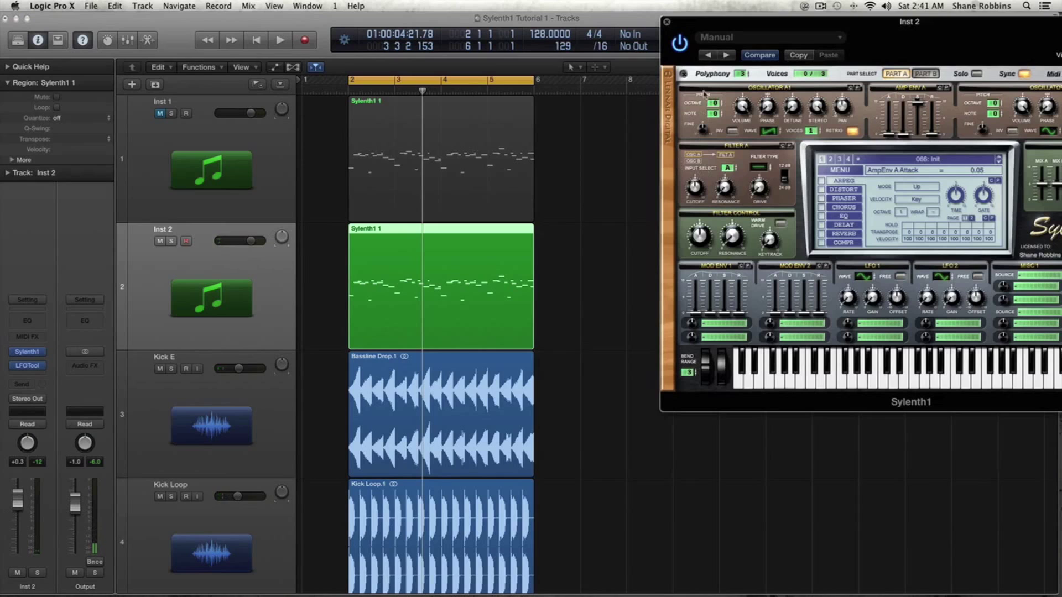
drag(701, 33, 373, 120)
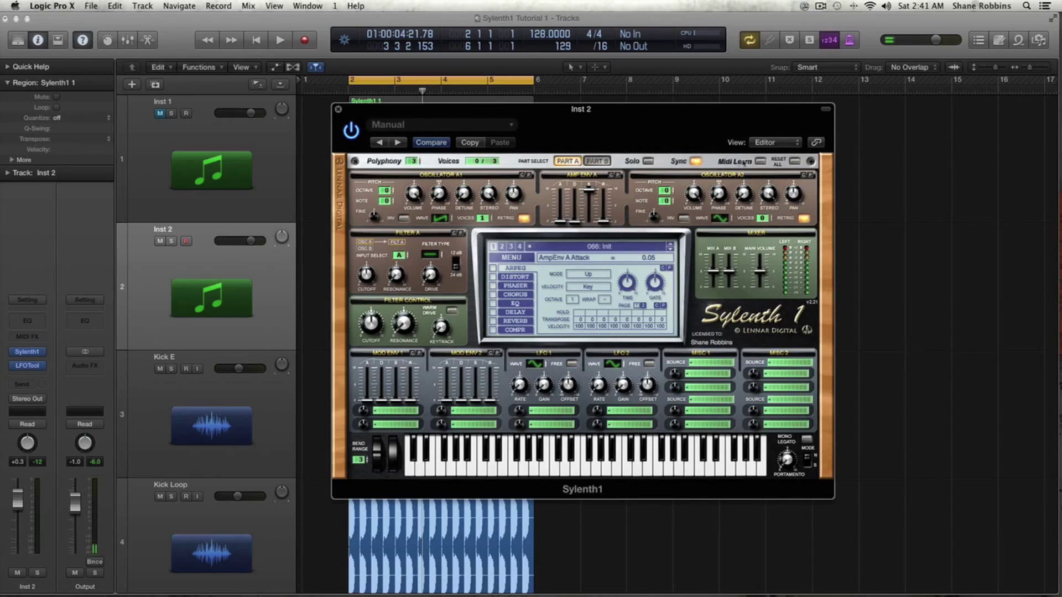
drag(414, 162, 413, 168)
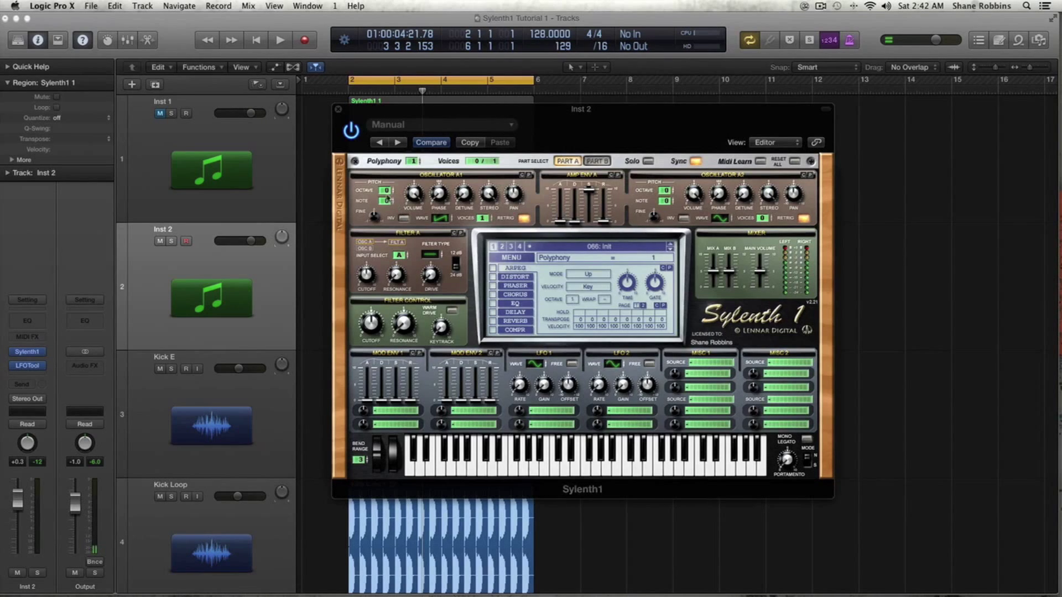
Set the octave of Oscillator A1 to -1 and audition the sound
click(386, 191)
key(space)
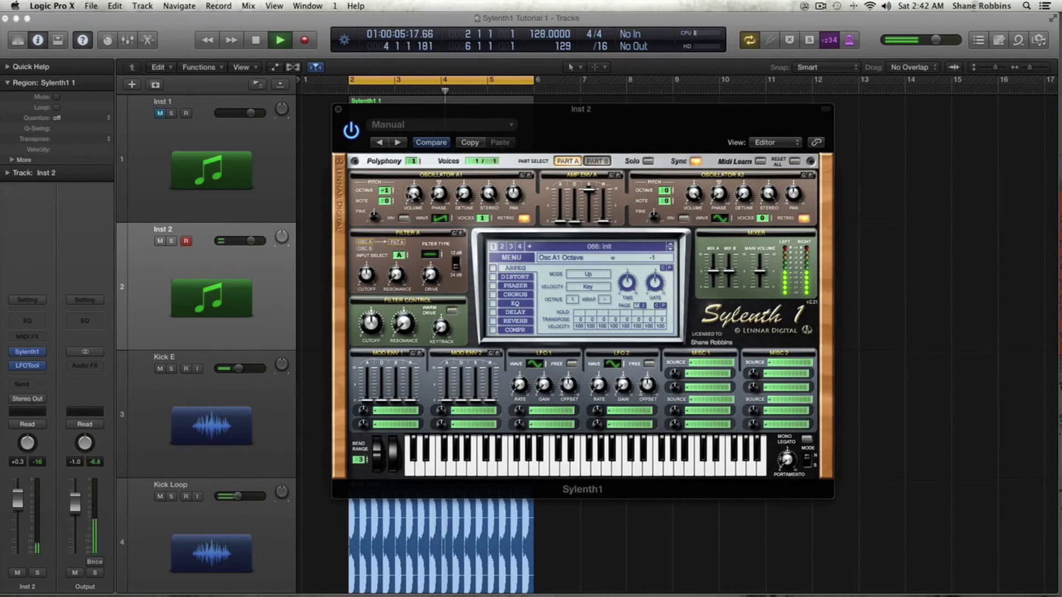
key(space)
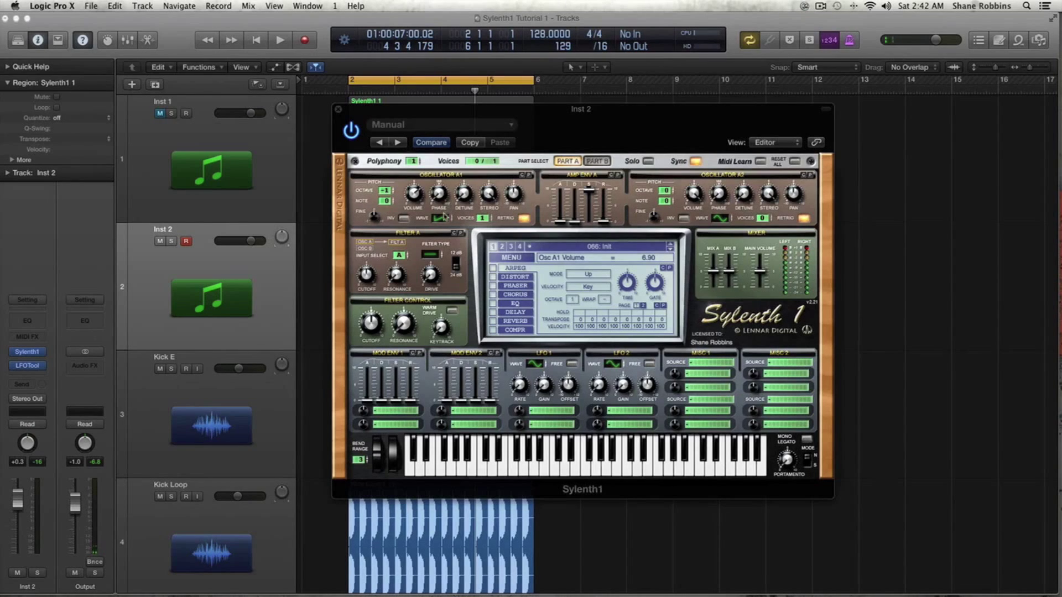
Set the detune of Oscillator A1 to 2.38
drag(463, 196, 463, 175)
drag(465, 194, 464, 192)
key(XF86MonBrightnessDown)
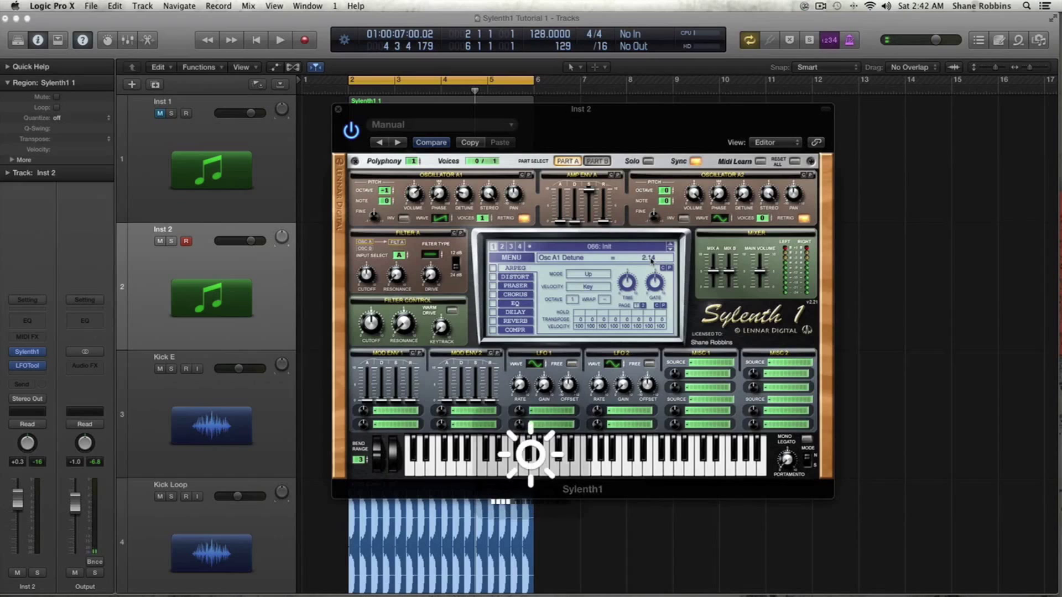
drag(472, 201, 471, 194)
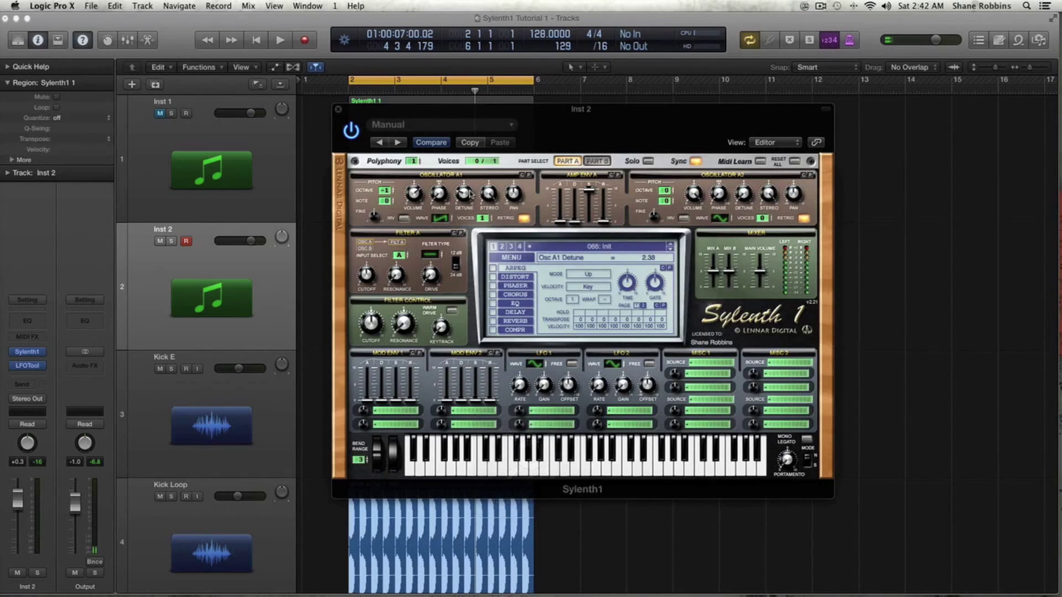
Set Oscillator A1 to 8 voices and audition the sound
click(489, 194)
drag(482, 218, 487, 203)
key(space)
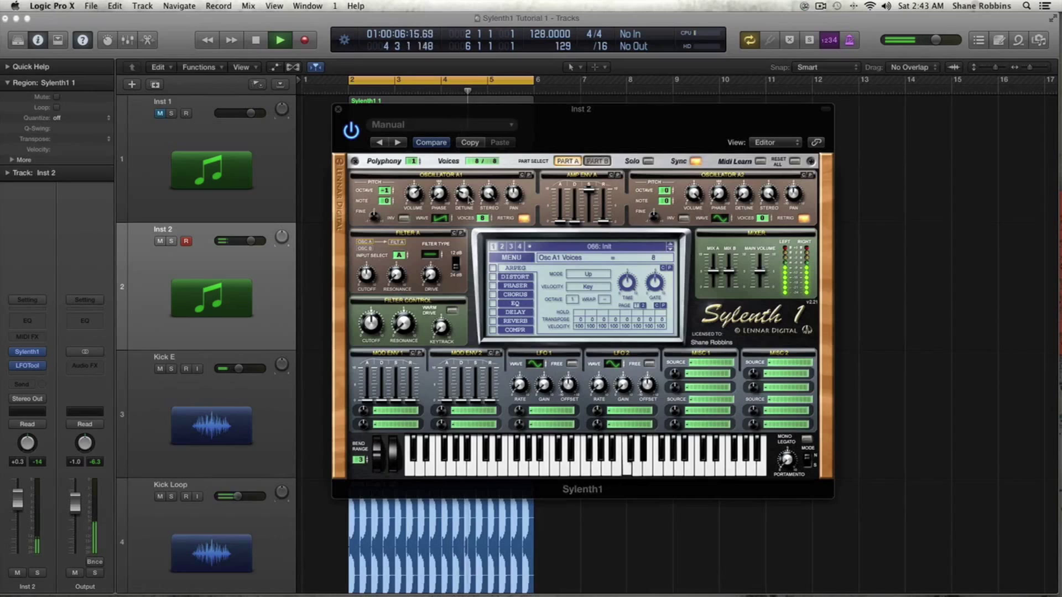
key(space)
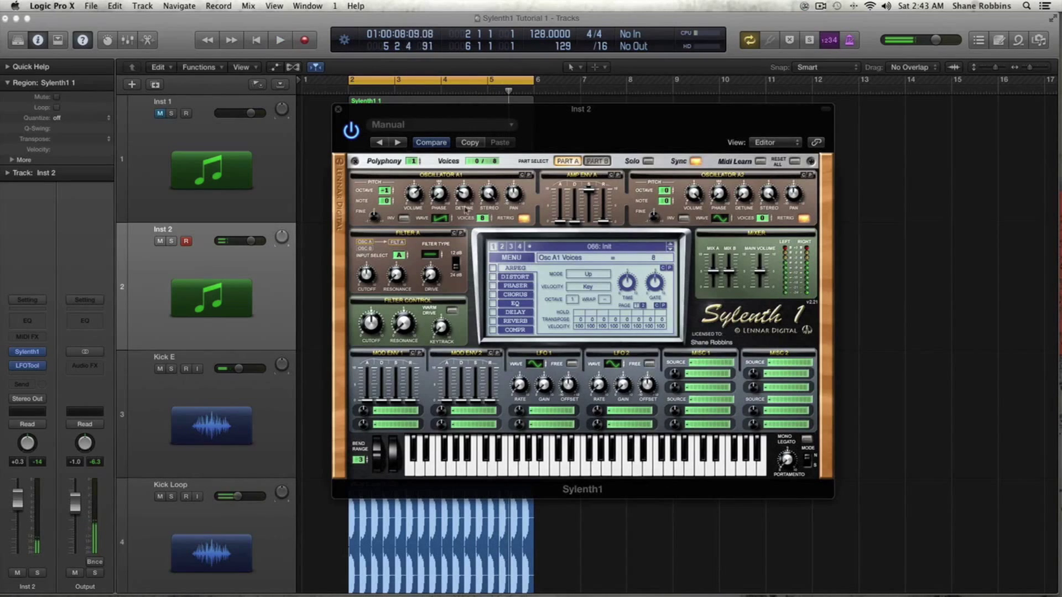
Set Oscillator A2 to octave -1, square wave, 8 voices and inverted, and audition the sound
mouse_move(442, 221)
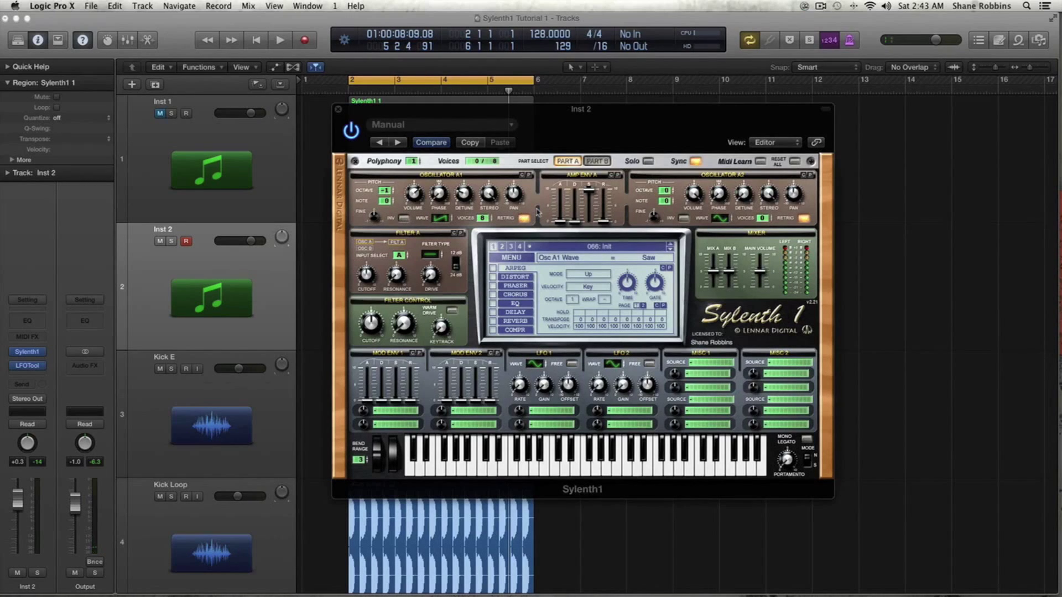
mouse_move(669, 193)
mouse_move(720, 194)
drag(725, 190, 754, 180)
click(722, 220)
click(684, 219)
drag(766, 219, 762, 161)
key(space)
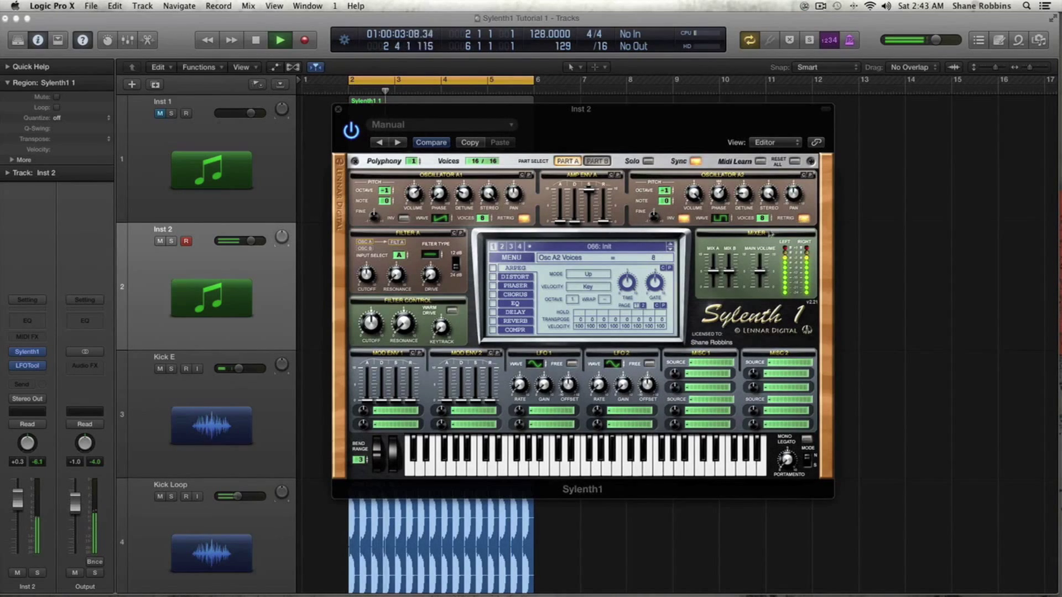
Lower the Sylenth1 main volume to 4.48 and the Inst 2 track volume to -1.0 dB
drag(761, 270, 761, 272)
drag(251, 240, 249, 241)
key(space)
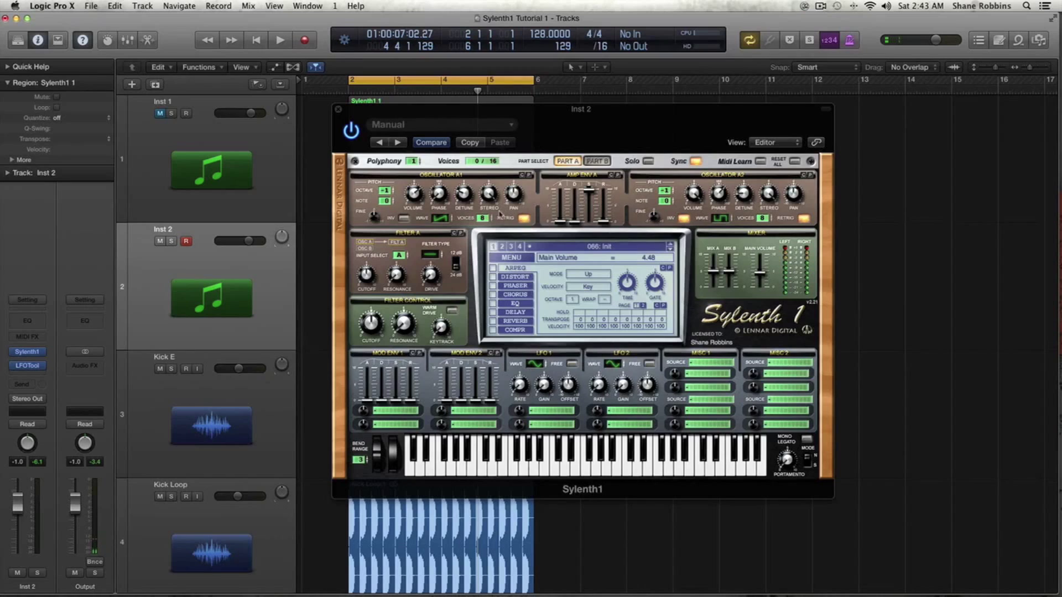
In Part B, set Oscillator B1 to 8 voices with retrigger off, and audition the sound
click(596, 161)
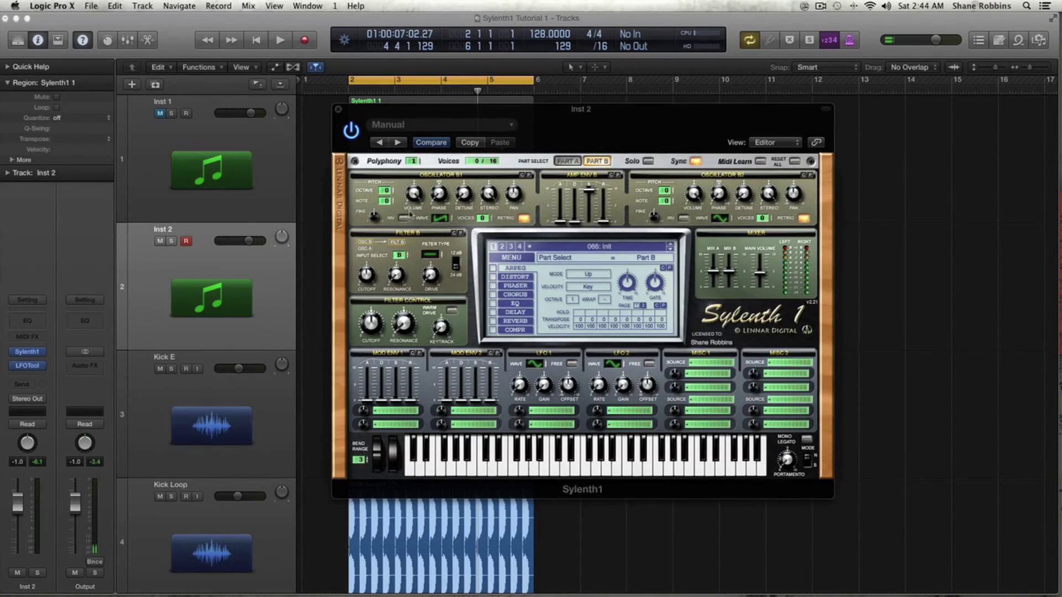
drag(481, 220, 481, 175)
click(416, 199)
click(465, 194)
click(490, 193)
click(521, 218)
key(space)
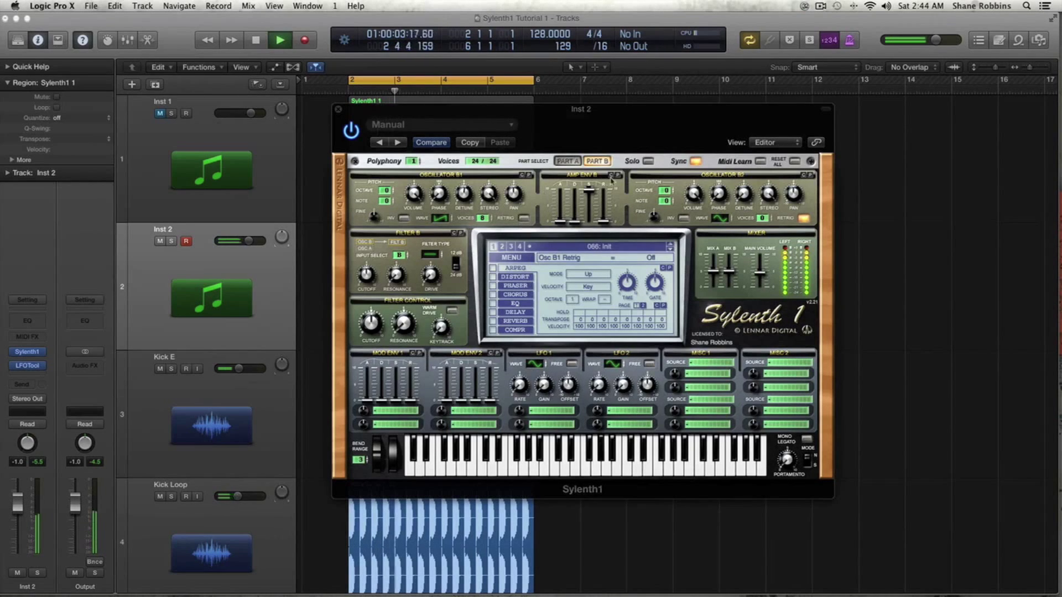
Compare Part B soloed with the full patch by playing the loop with solo on and off
click(647, 161)
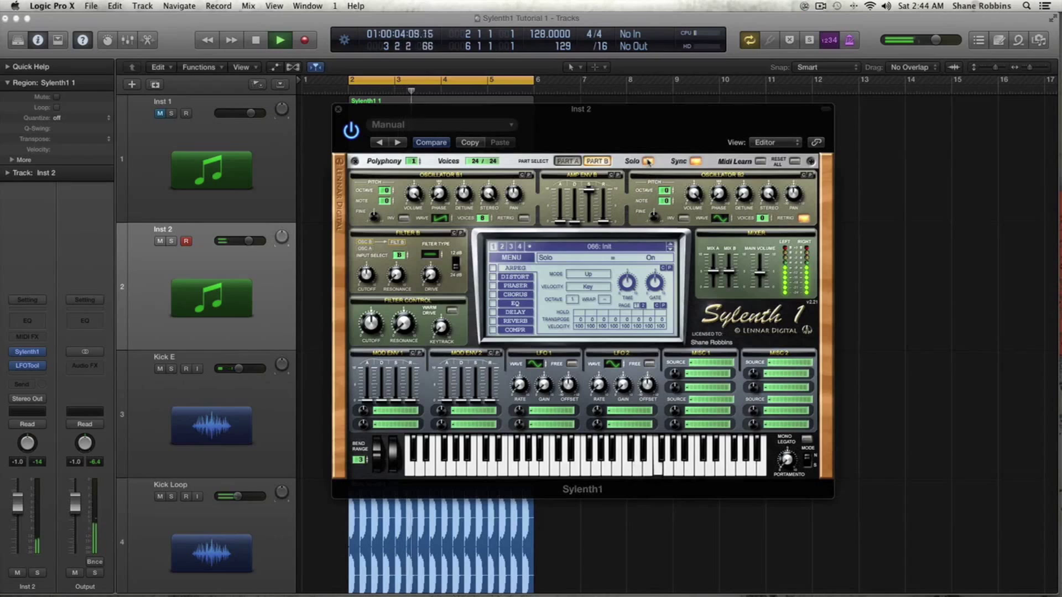
key(space)
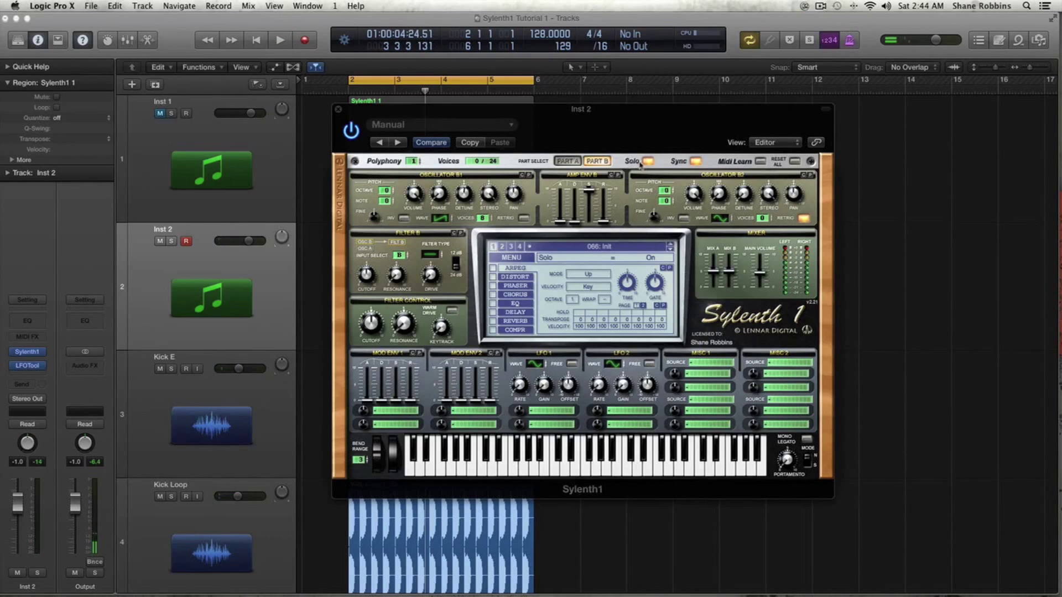
click(646, 162)
key(space)
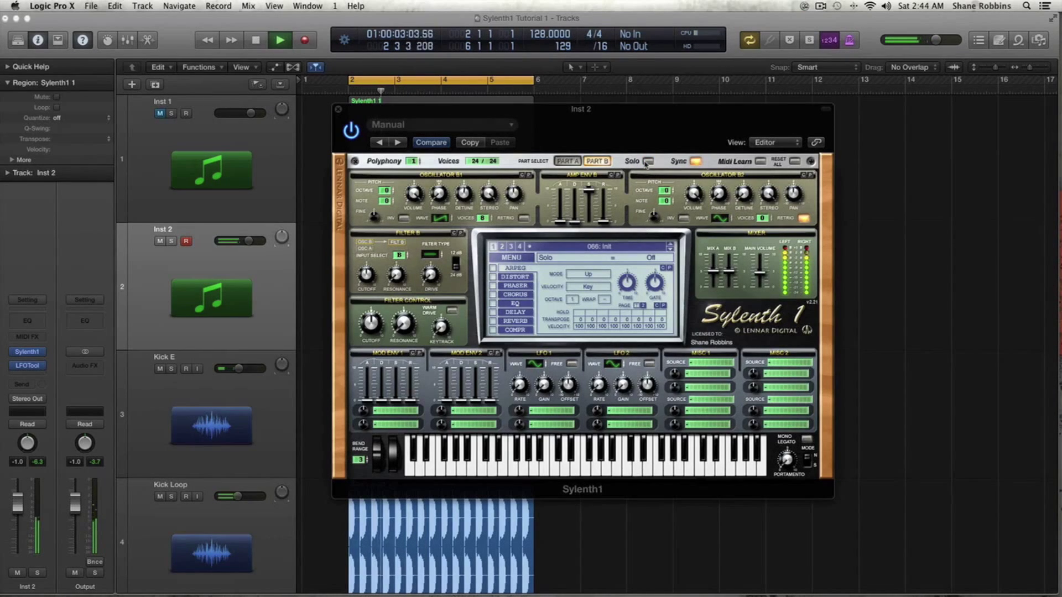
key(space)
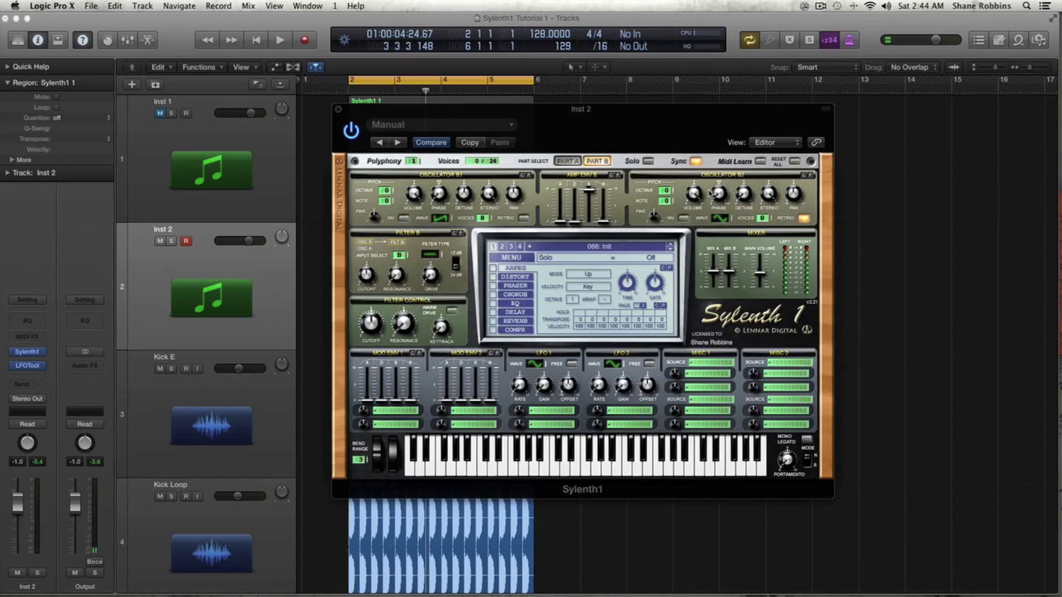
Set Oscillator B2 to one voice of noise at volume 0.52 with retrigger off, and audition the sound
click(720, 218)
click(696, 195)
key(space)
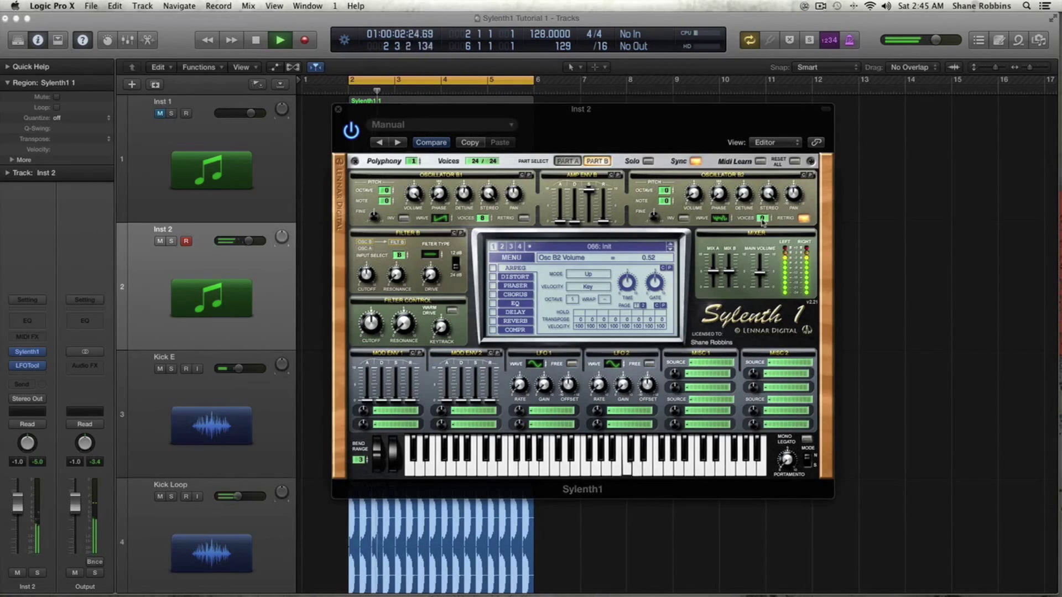
key(space)
drag(766, 222, 767, 213)
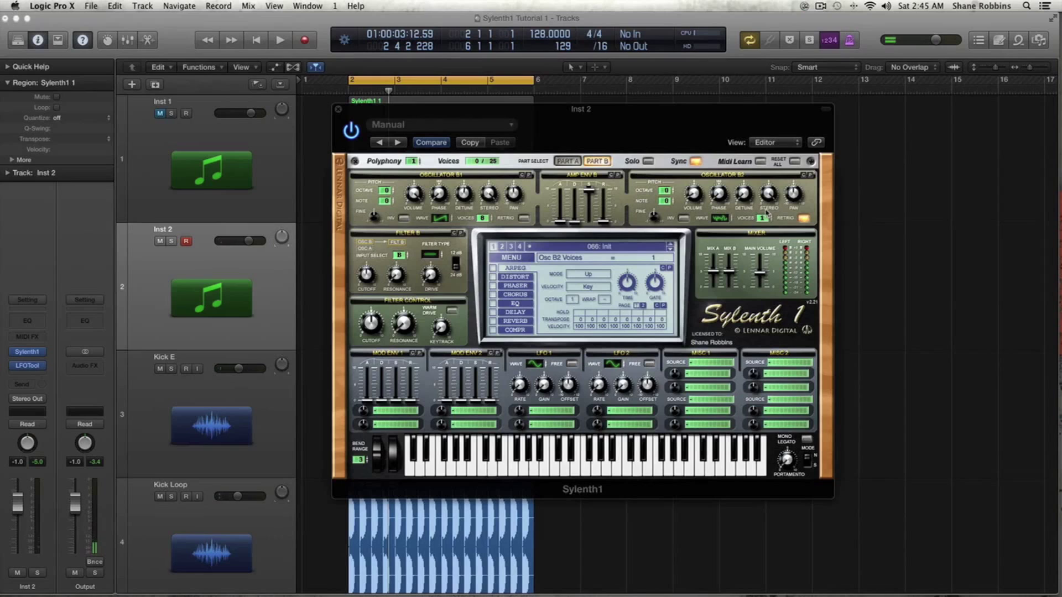
click(802, 219)
key(space)
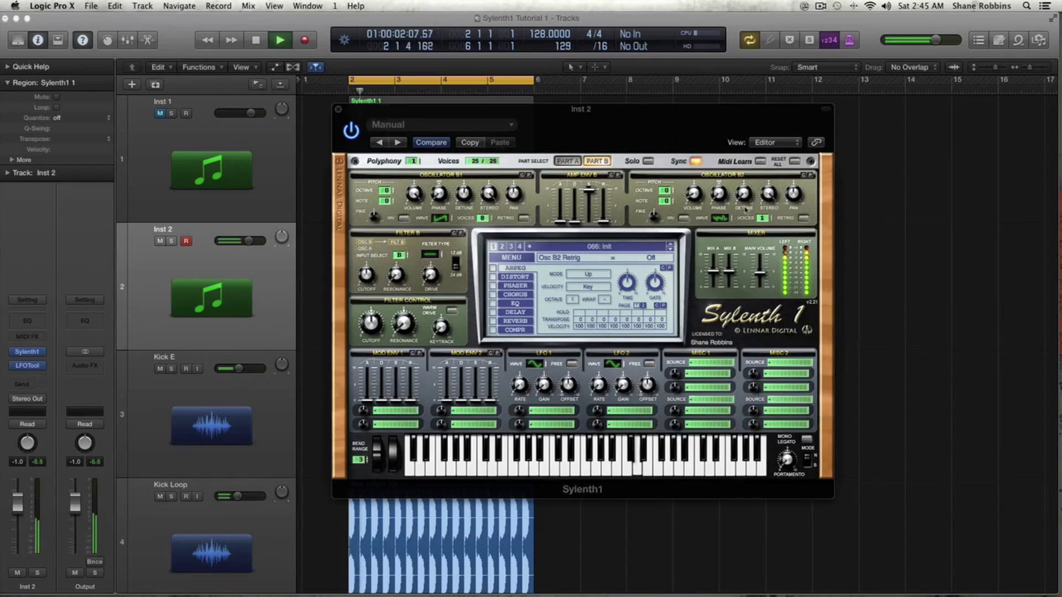
Solo Part B and set the volume of Oscillator B2 to 1.14 while auditioning
click(648, 161)
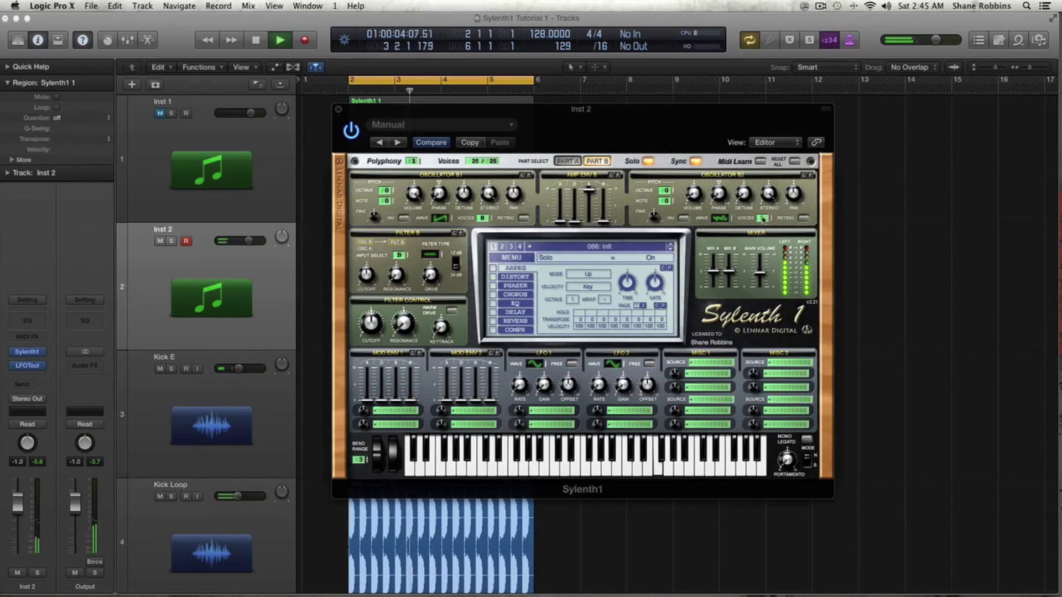
click(694, 193)
key(space)
drag(695, 192, 694, 192)
key(space)
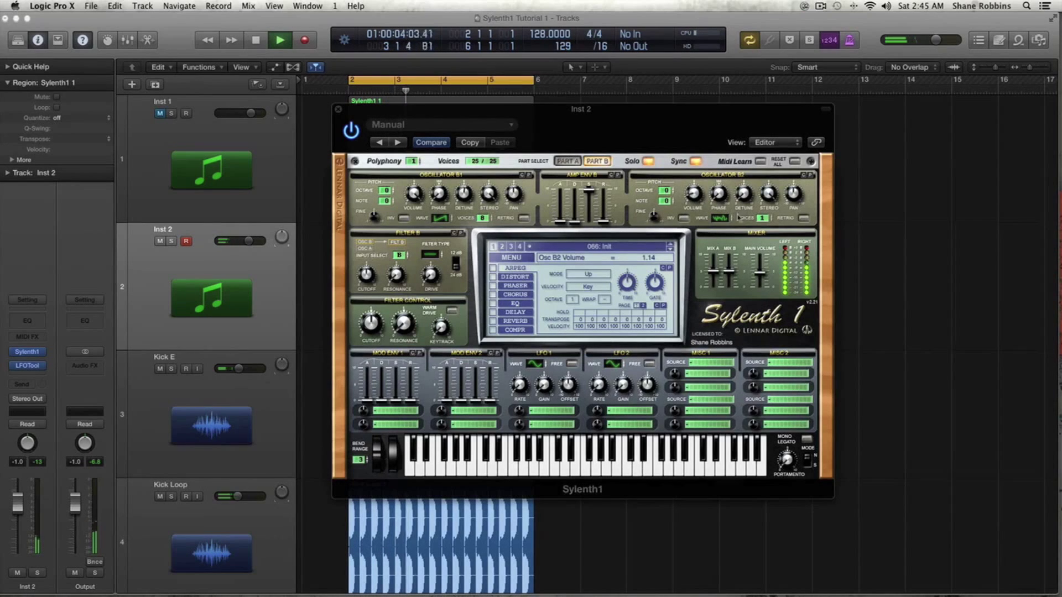
Compare Part B with 0 and 1 voices on Oscillator B2, and play the full patch with solo off
drag(762, 218, 762, 220)
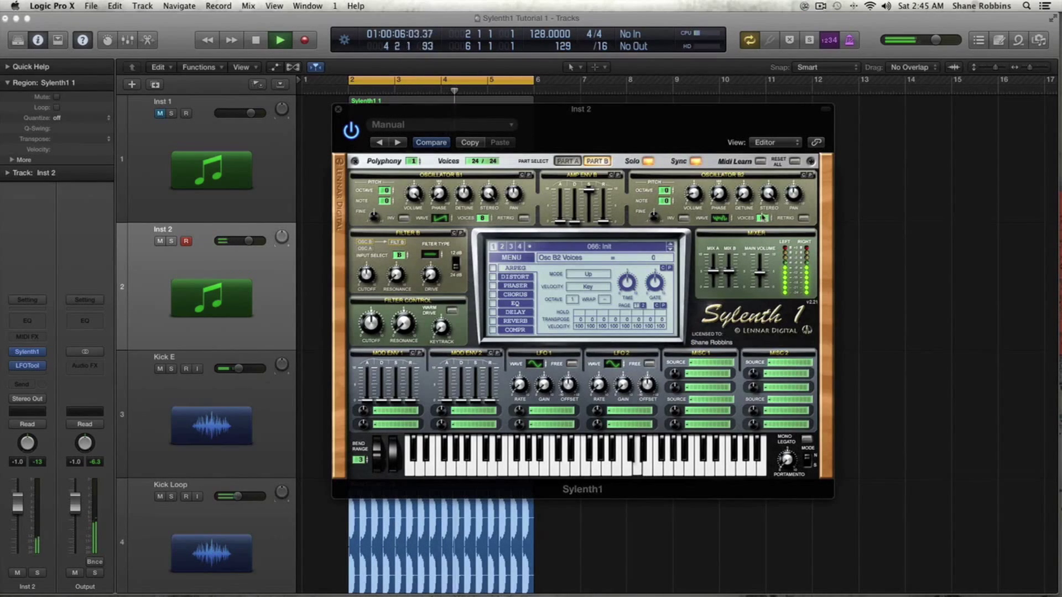
key(space)
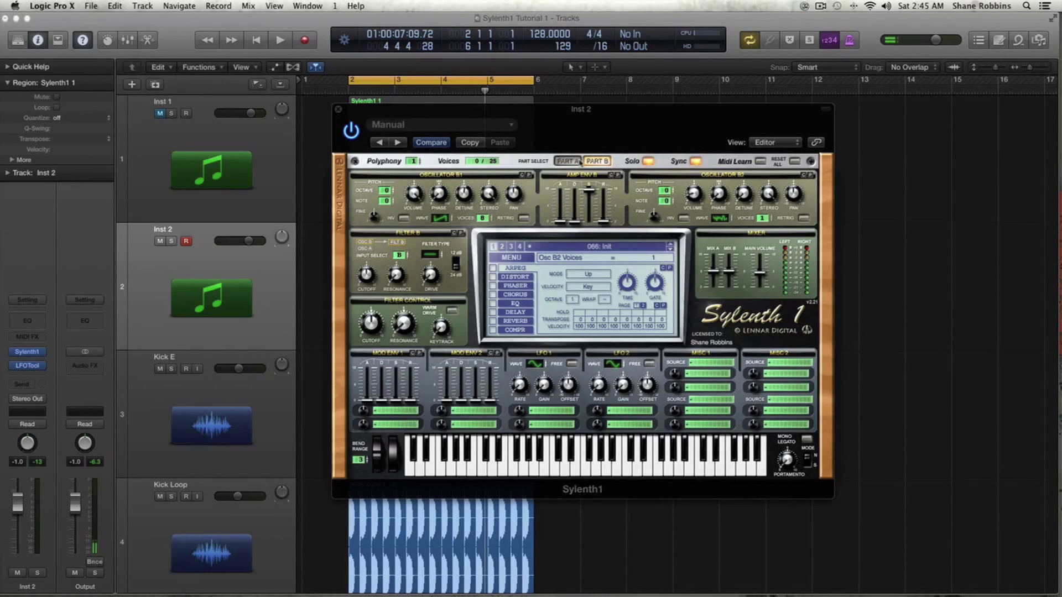
click(647, 161)
key(space)
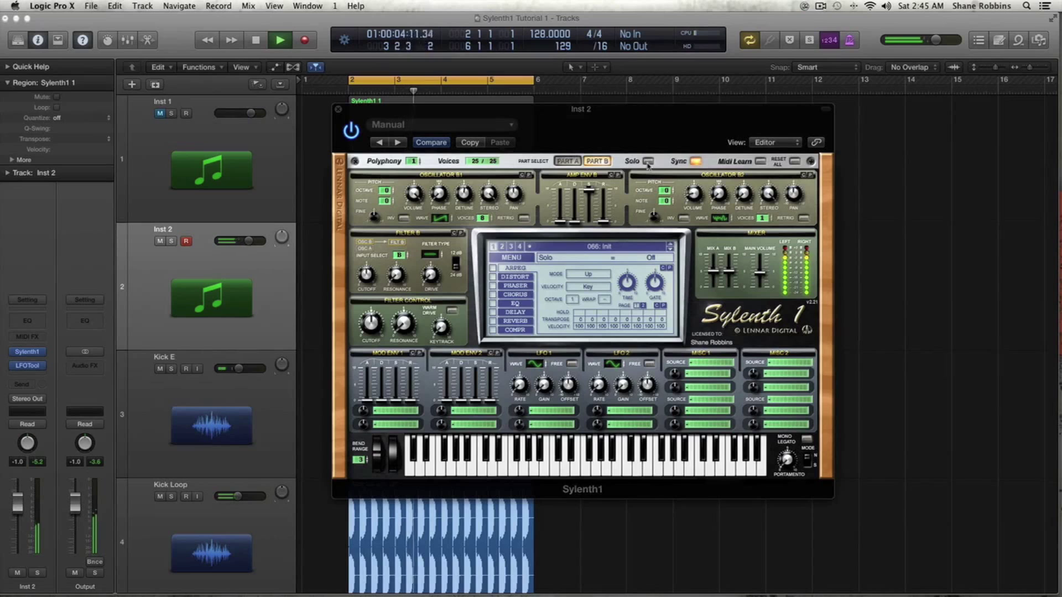
In Part A, set the octave of Oscillator A1 to 0 and audition the sound
click(573, 162)
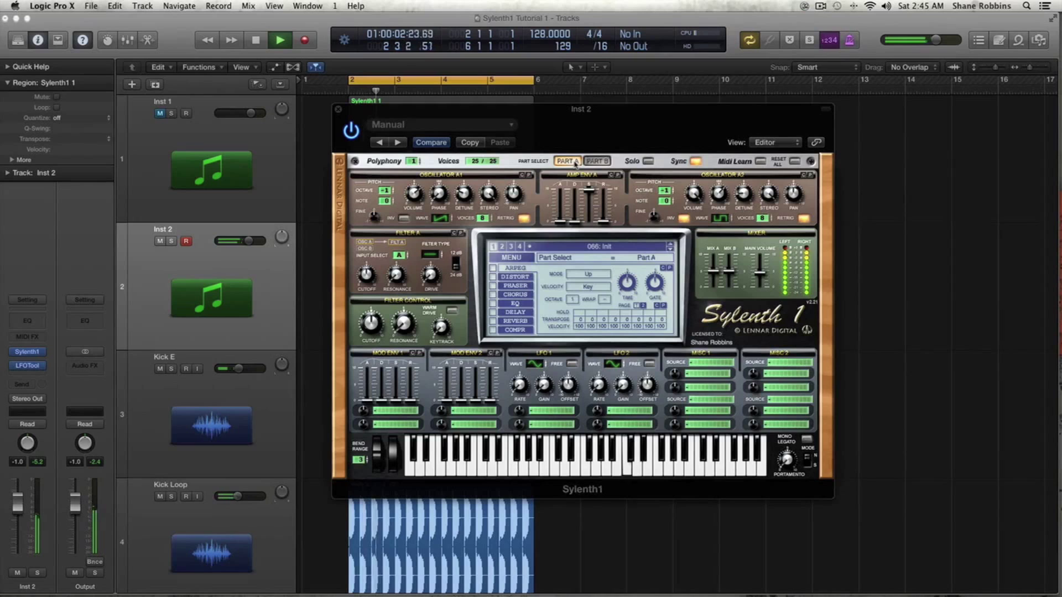
drag(385, 190, 386, 186)
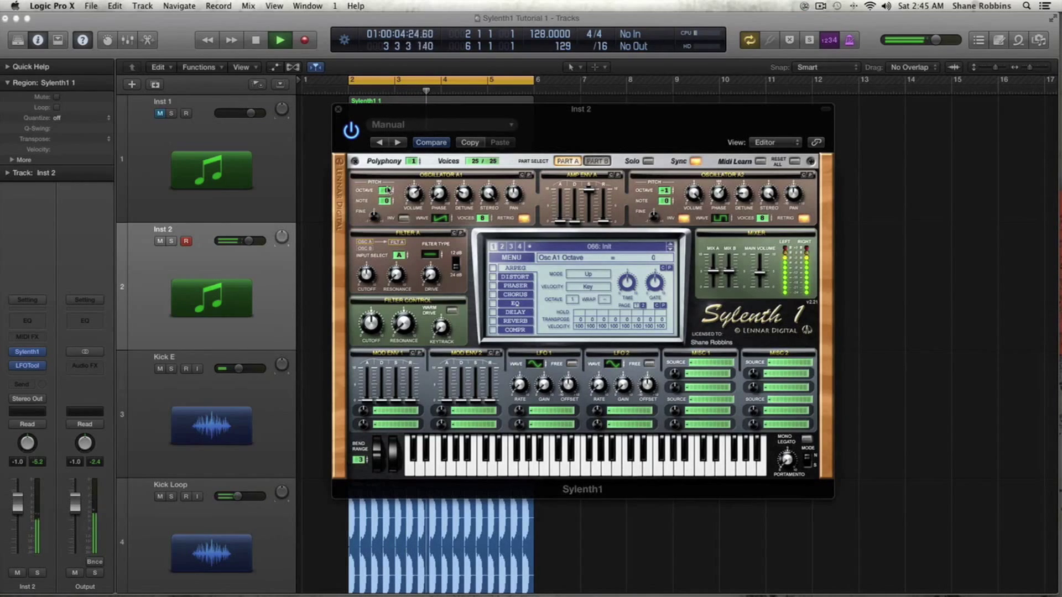
key(space)
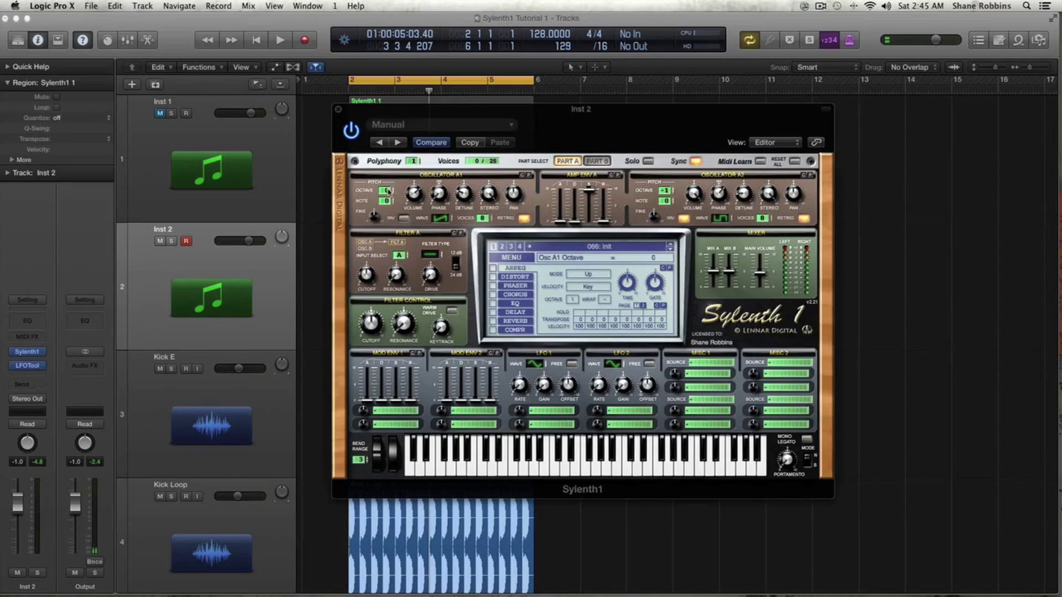
key(space)
key(space)
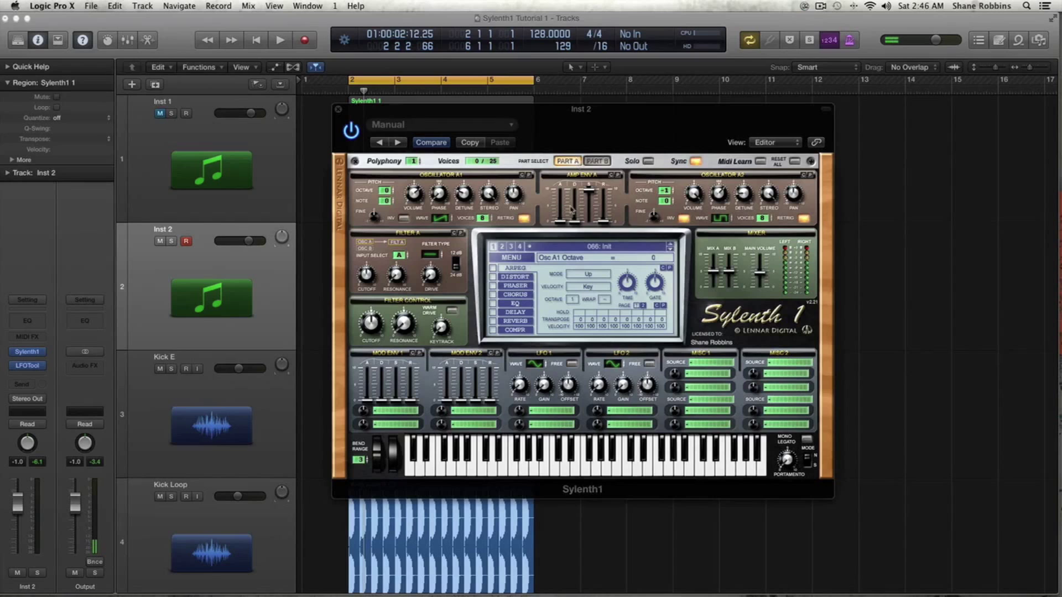
Set the decay of Amp Envelope A to 9.43 and its release to 1.94, auditioning each change
drag(574, 224, 576, 187)
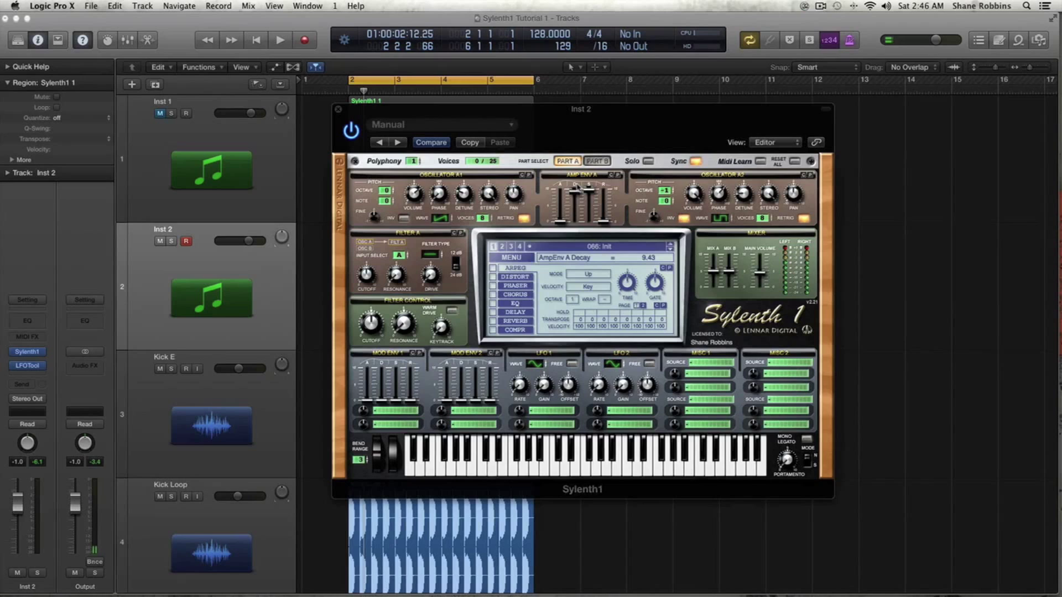
key(space)
key(space)
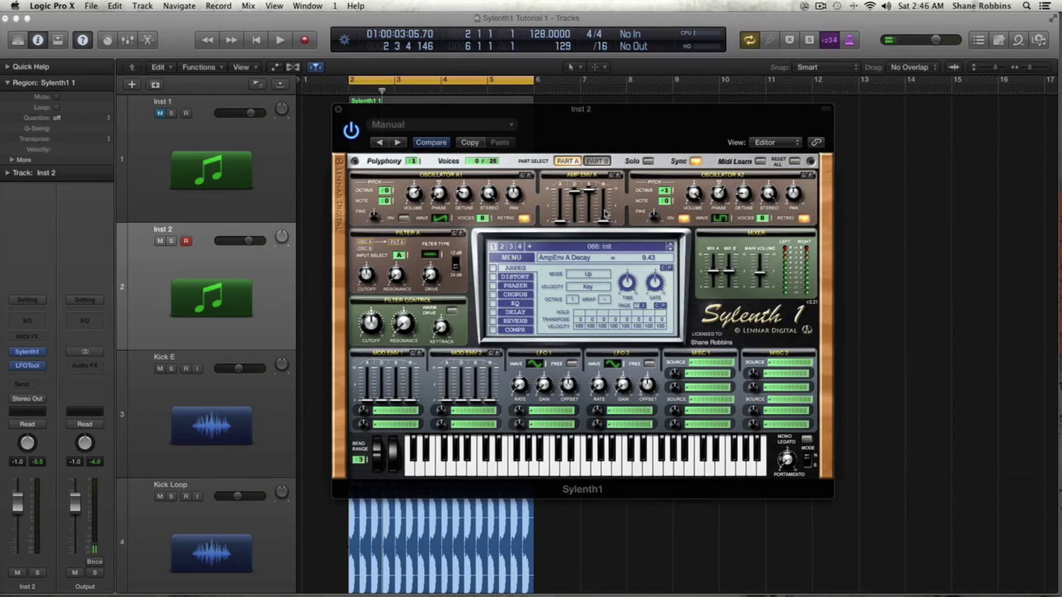
drag(606, 221, 607, 213)
key(space)
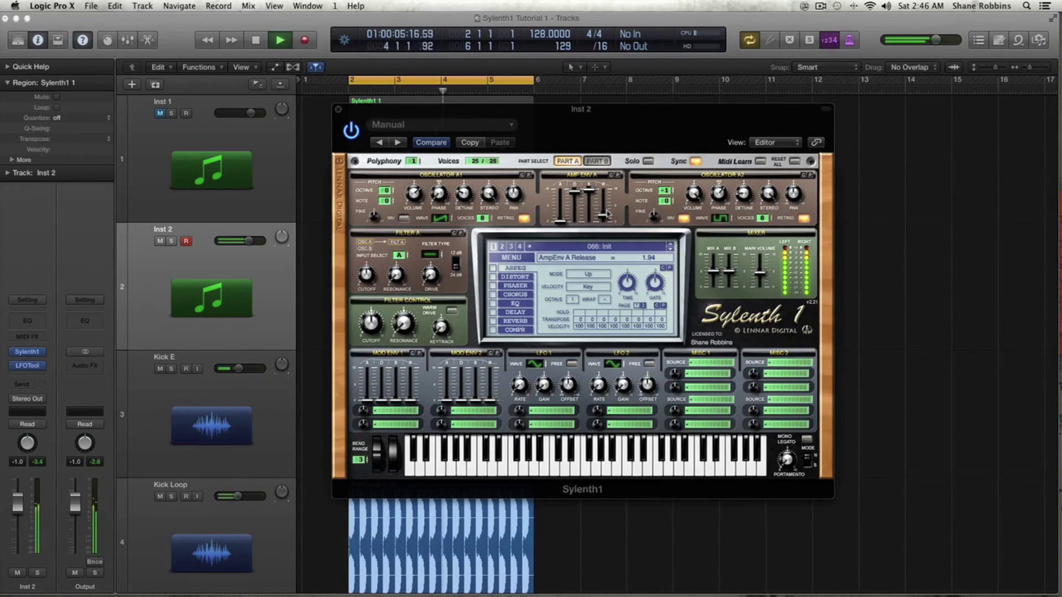
key(space)
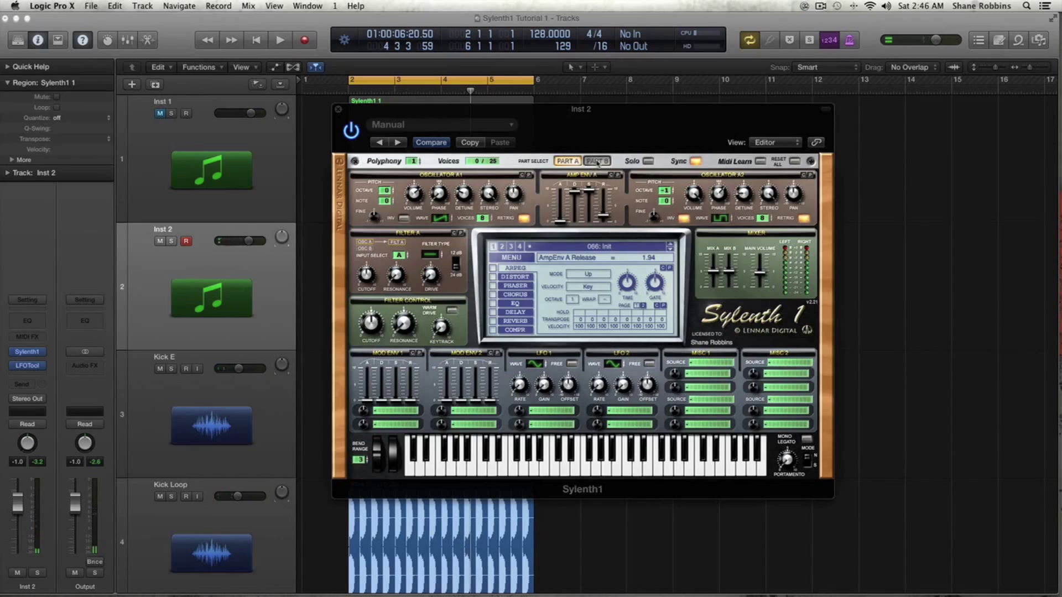
Set Amp Envelope B in Part B to decay 4.89, sustain 5.86 and release 1.54 while auditioning
click(597, 160)
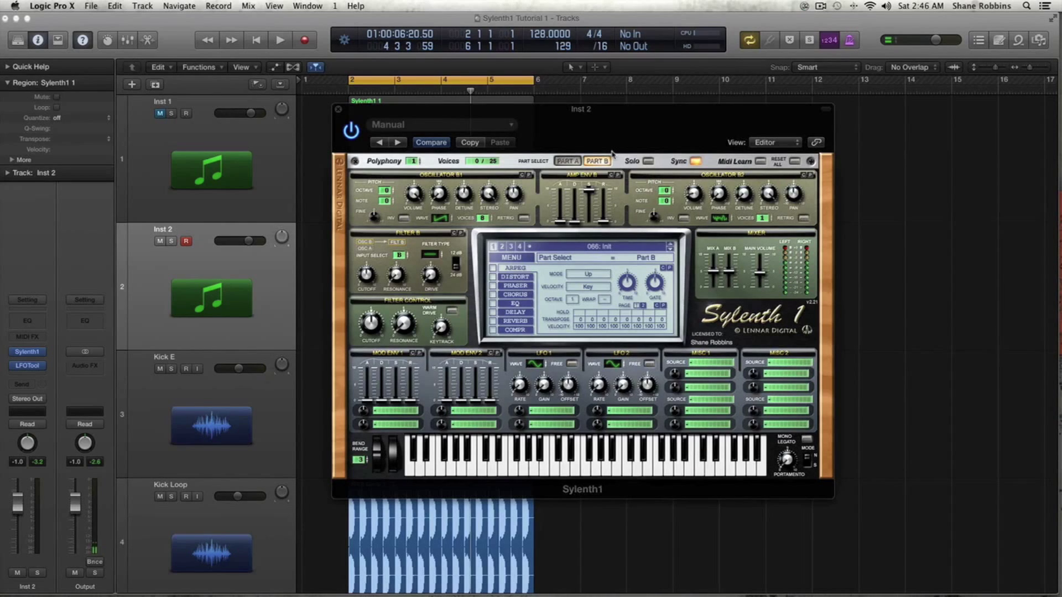
drag(575, 222, 581, 176)
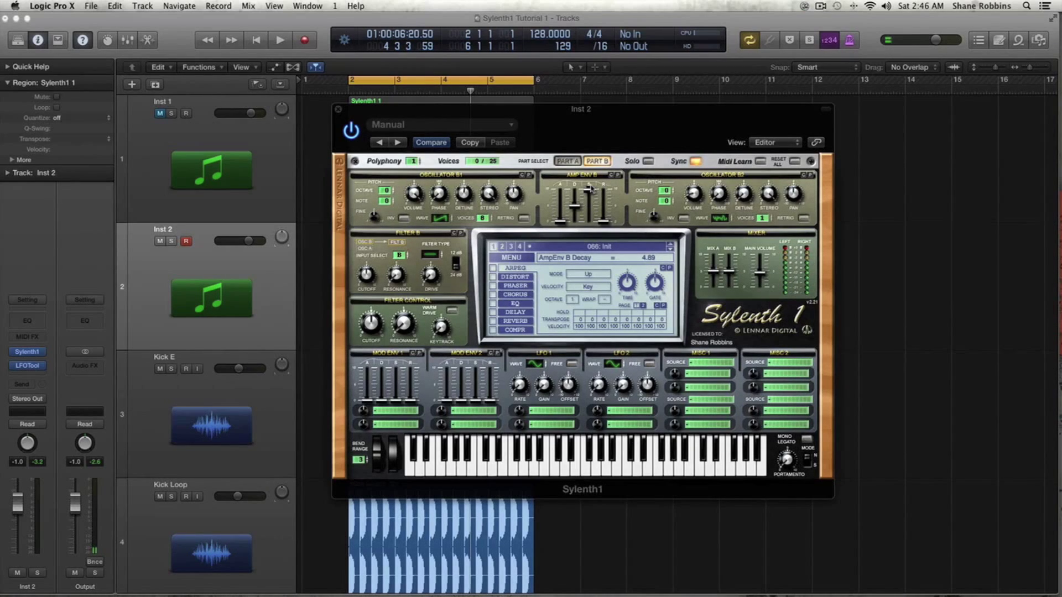
drag(592, 192, 592, 235)
key(space)
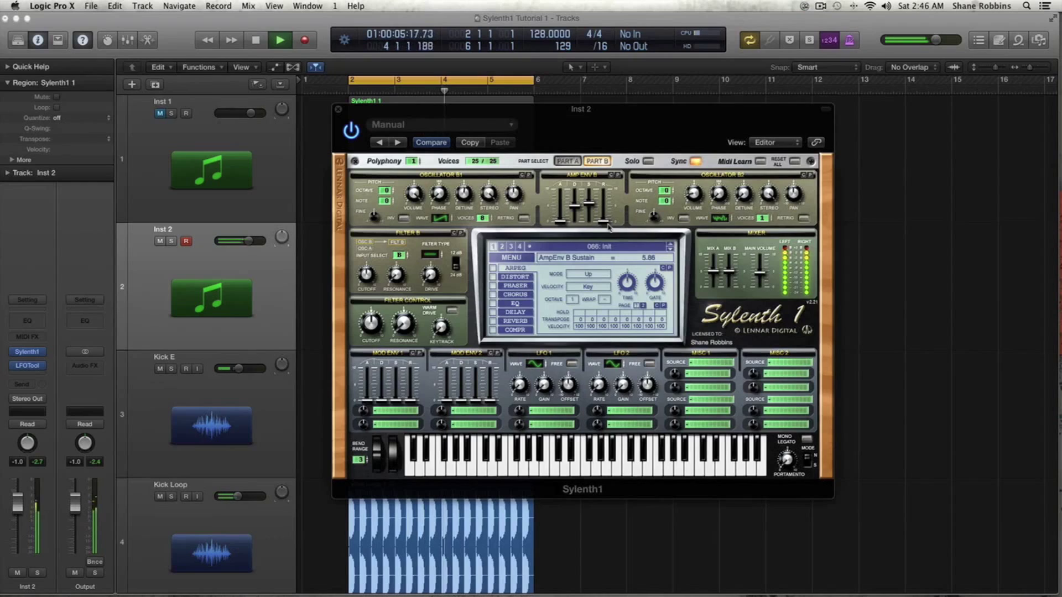
key(space)
drag(608, 226, 608, 213)
key(space)
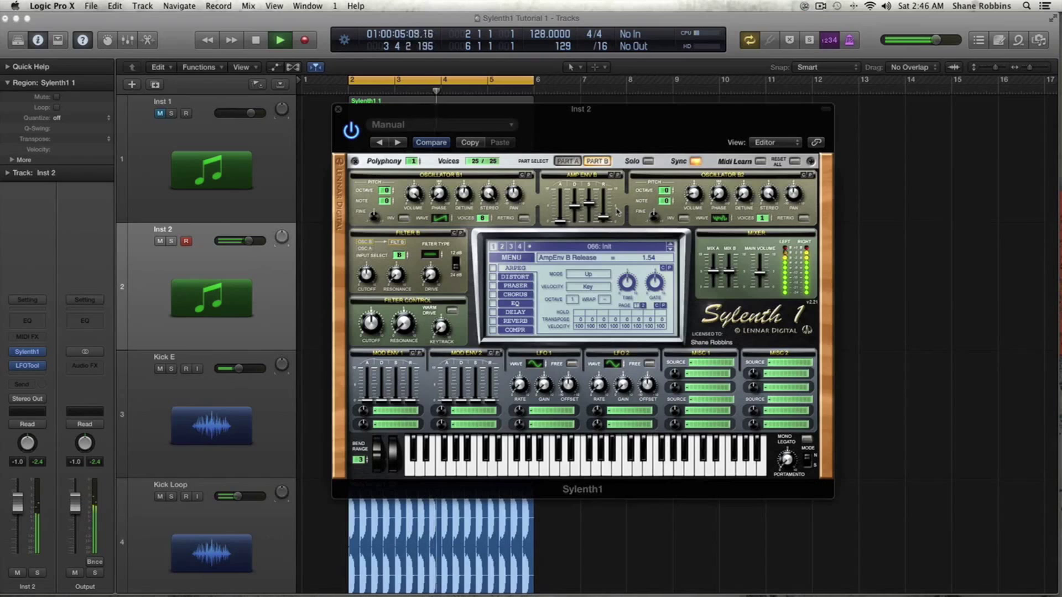
key(space)
Set Filter A in Part A to low-pass with a drive of 2.43, and audition the sound
click(567, 161)
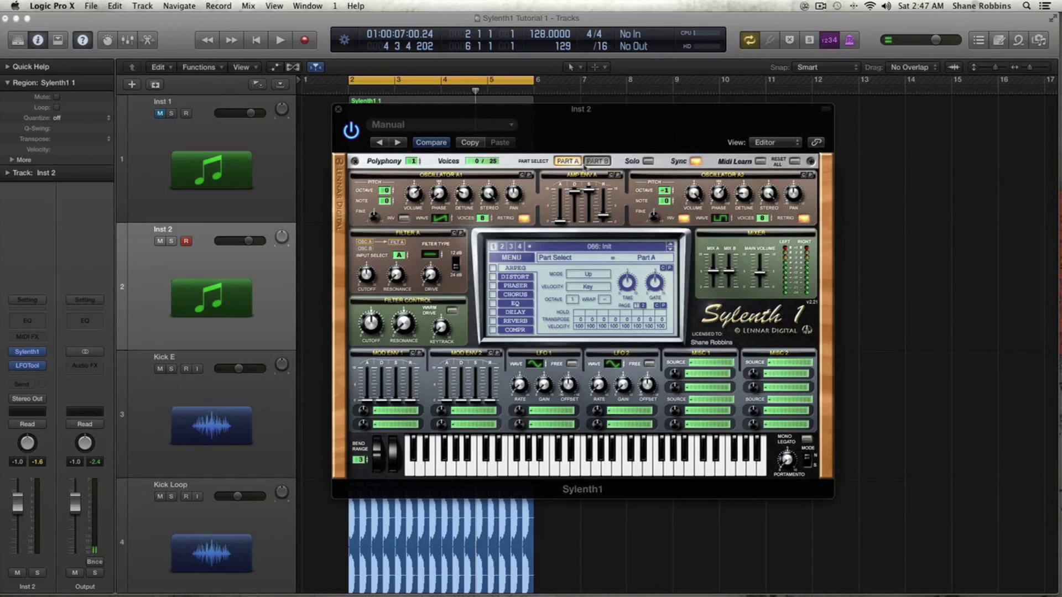
click(596, 162)
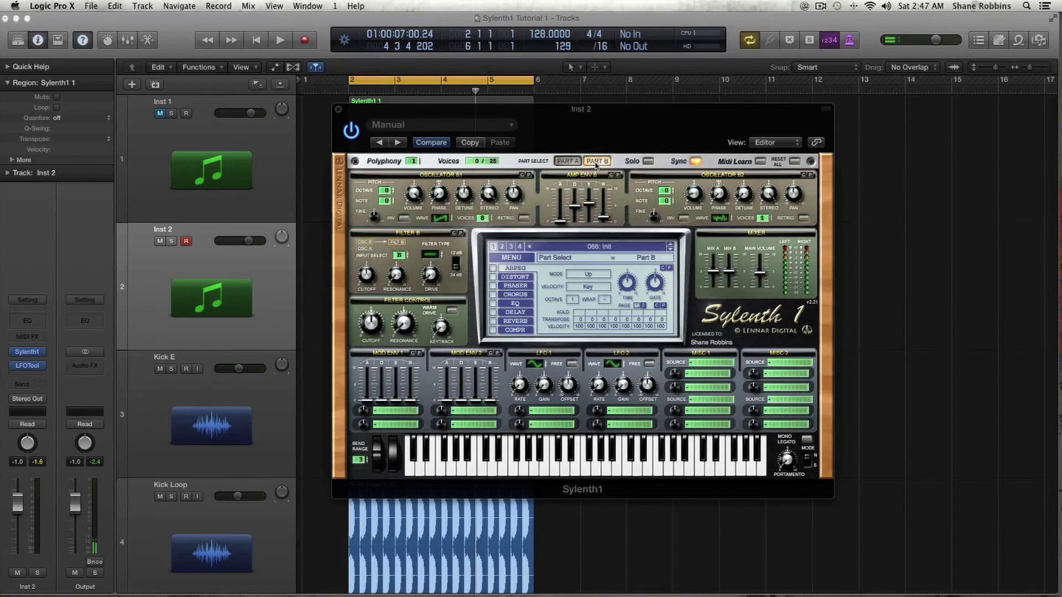
click(566, 162)
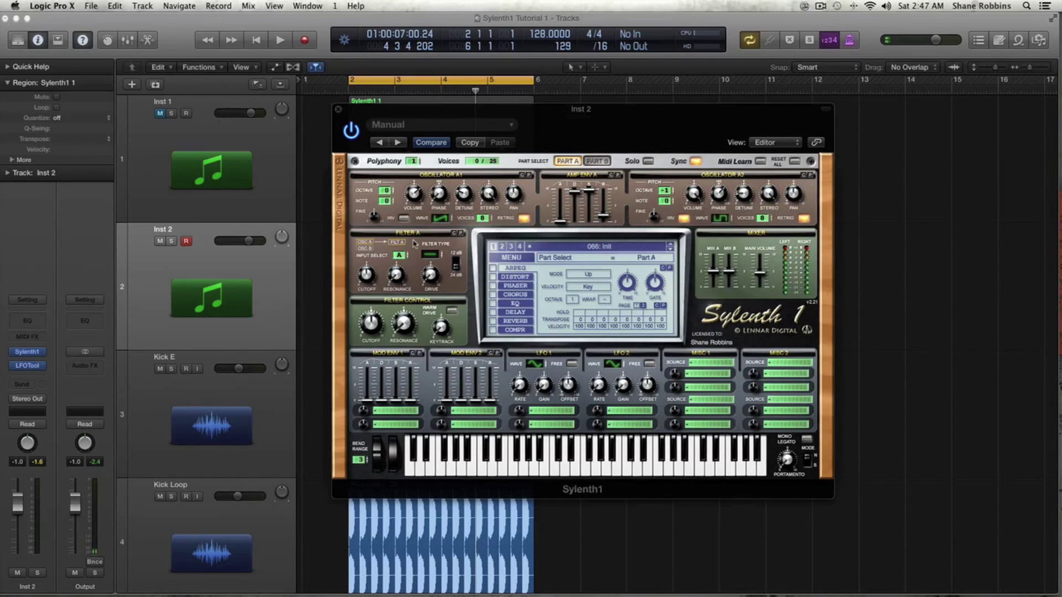
click(429, 255)
click(402, 275)
click(431, 273)
mouse_move(432, 264)
mouse_down()
mouse_move(432, 242)
mouse_move(435, 280)
mouse_up()
key(space)
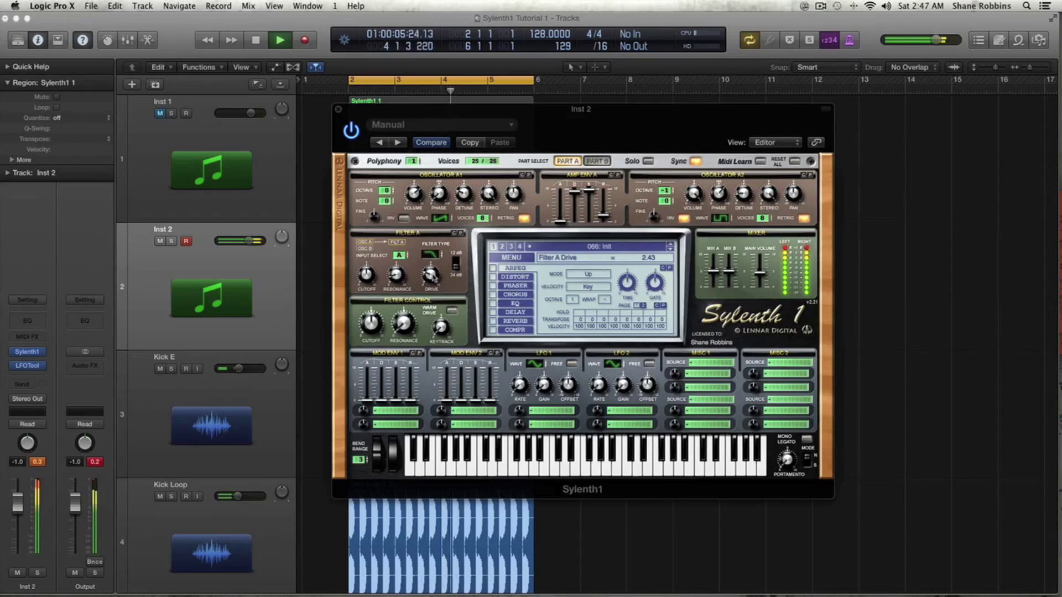
Lower the Sylenth1 main volume to 3.05 while playing the loop
key(space)
drag(761, 273, 765, 286)
key(space)
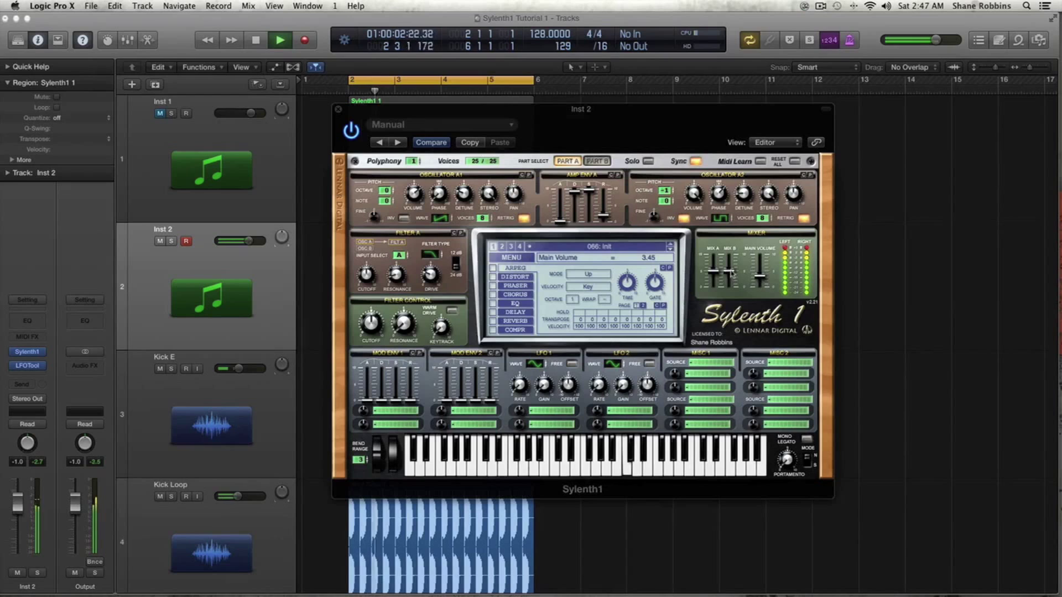
drag(762, 276, 766, 281)
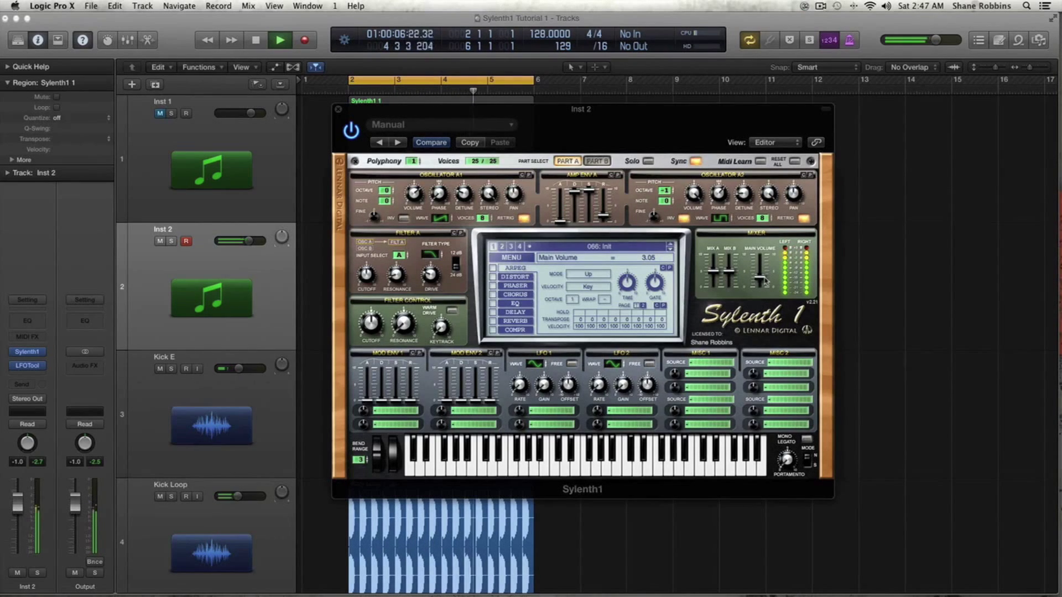
Adjust the drive of Filter A and set its resonance to 1.00 while auditioning the loop
key(space)
drag(429, 273, 429, 283)
key(space)
click(398, 281)
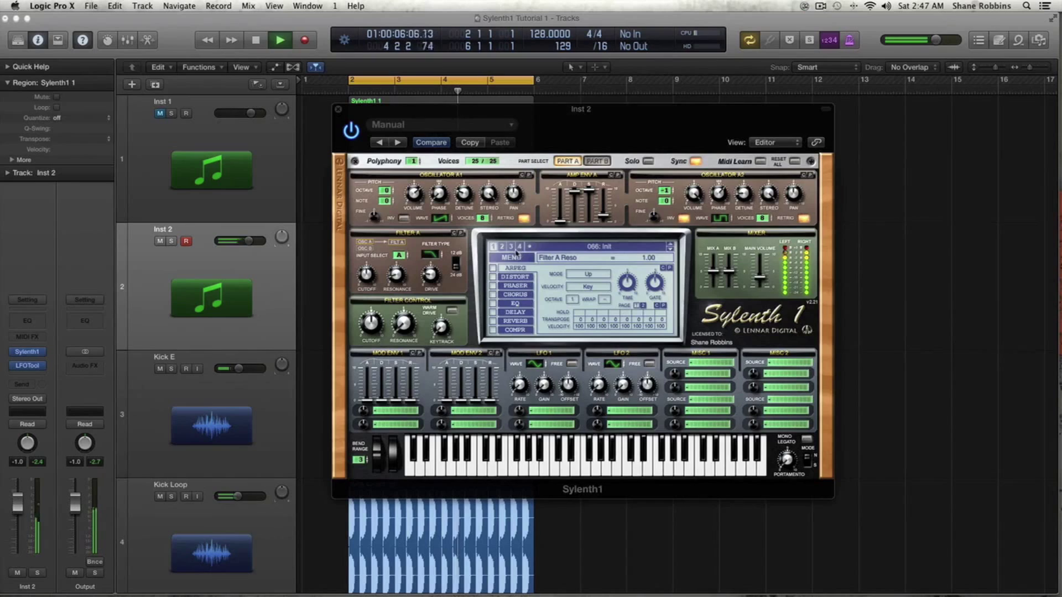
key(space)
In Part B, check Filter B's type and drive, and set the Filter Control cutoff to 526.47 Hz
click(569, 161)
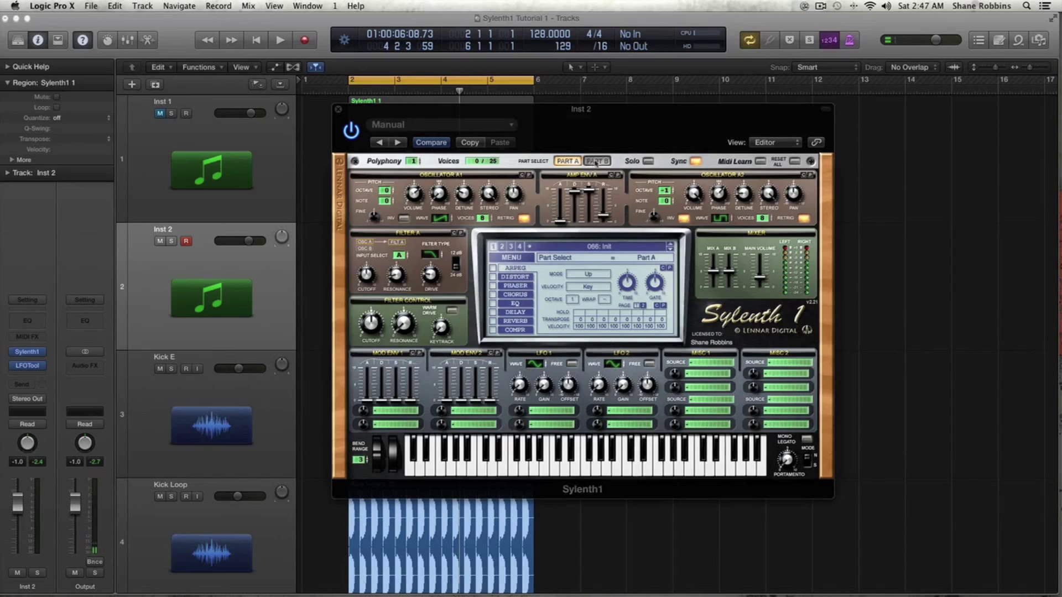
click(594, 162)
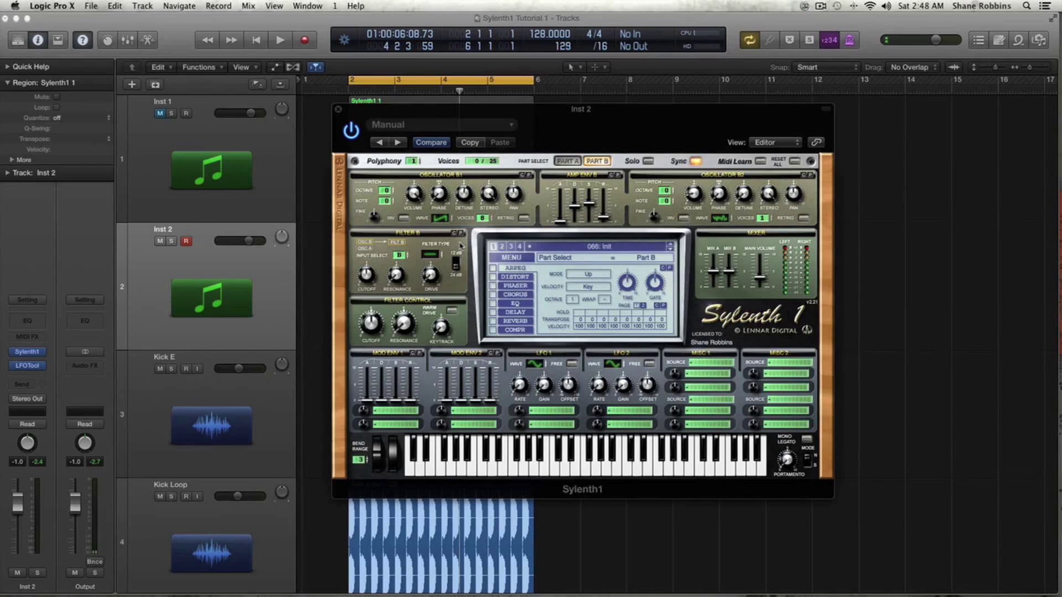
click(433, 256)
click(429, 274)
click(374, 319)
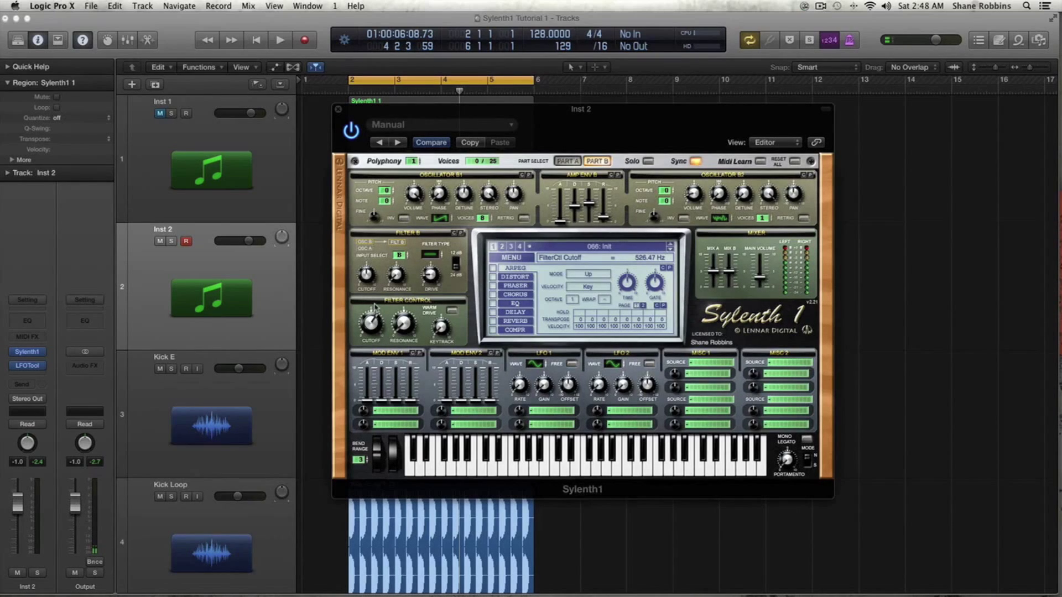
drag(375, 306, 401, 302)
Set the Filter Control keytrack to 1.95 while auditioning the loop
click(441, 326)
drag(441, 328, 440, 299)
key(space)
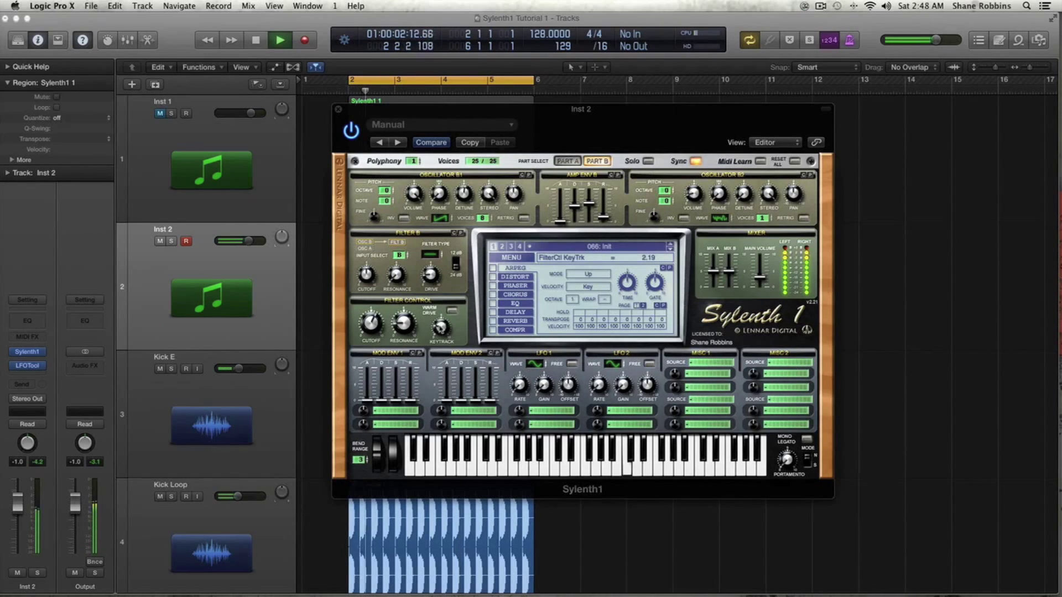
drag(441, 324, 441, 328)
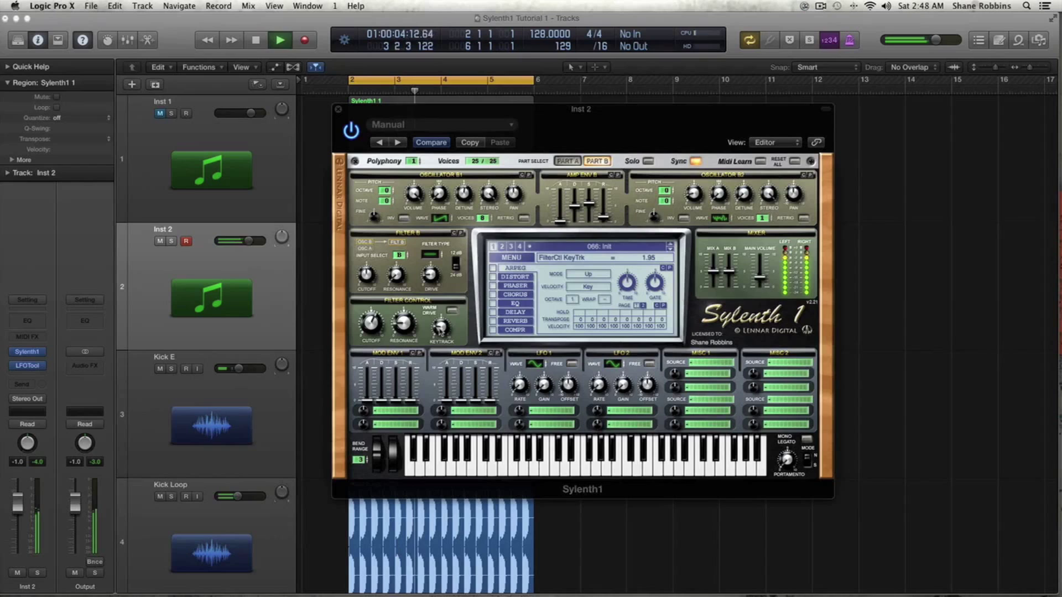
key(space)
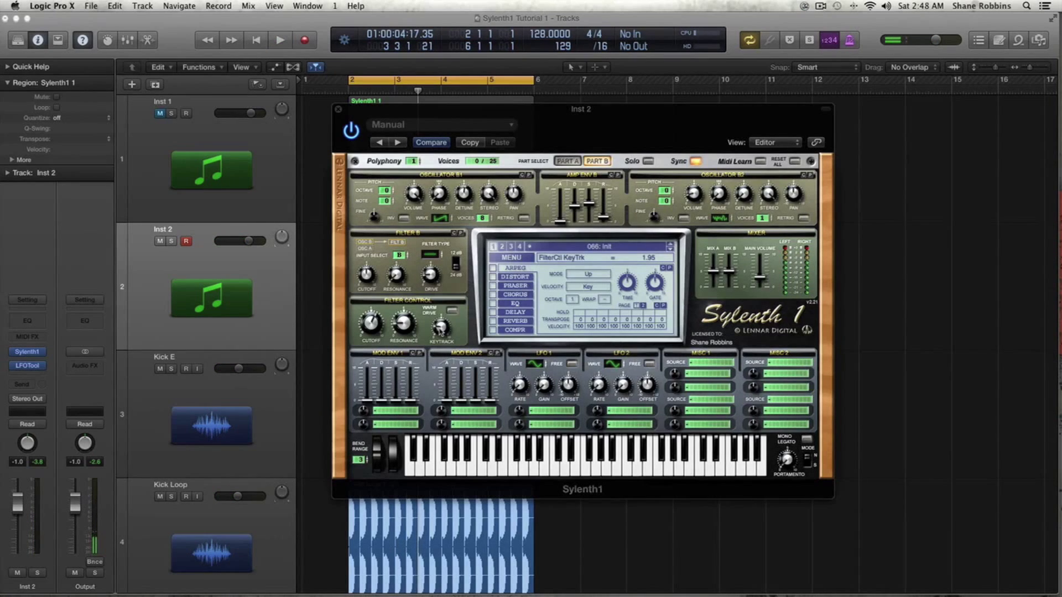
Return to Part A, adjust the Mix A level, set Mix B to 8.45 and audition the balance
click(573, 162)
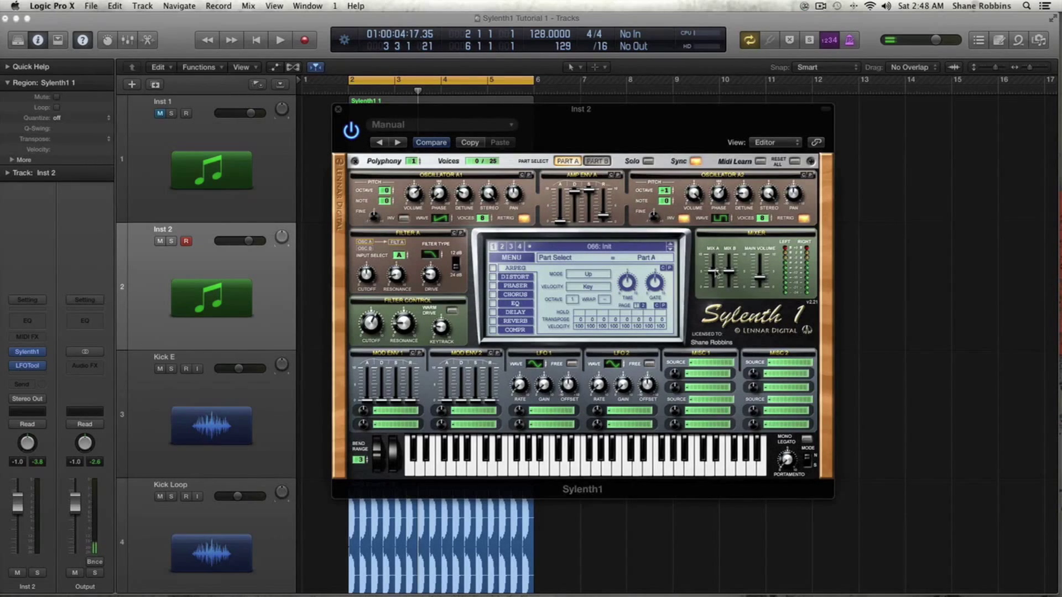
drag(715, 272, 715, 284)
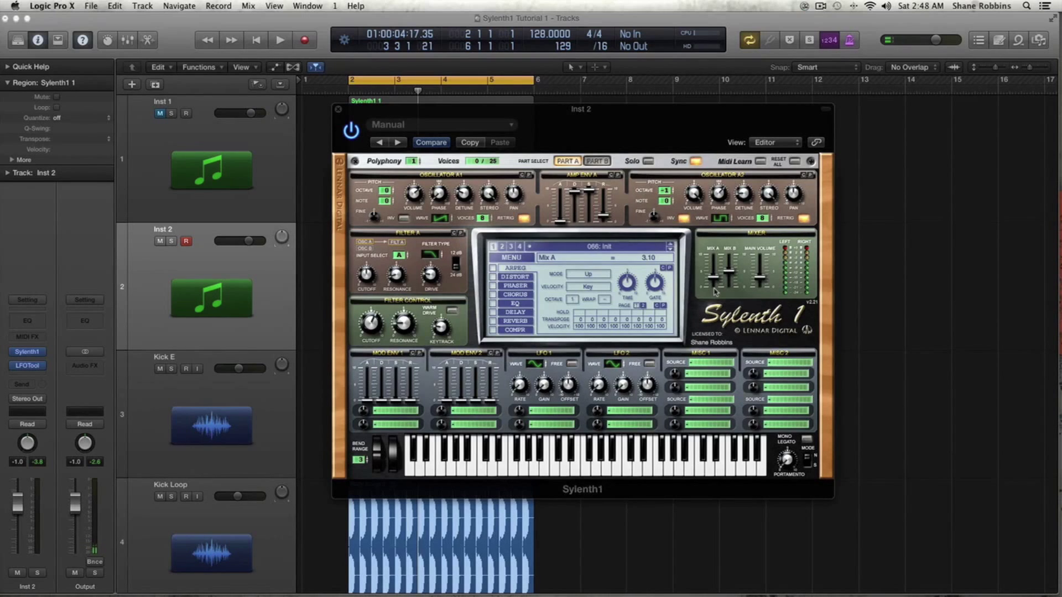
drag(716, 292, 716, 266)
mouse_move(736, 268)
mouse_down()
mouse_move(731, 240)
mouse_move(732, 262)
mouse_up()
key(space)
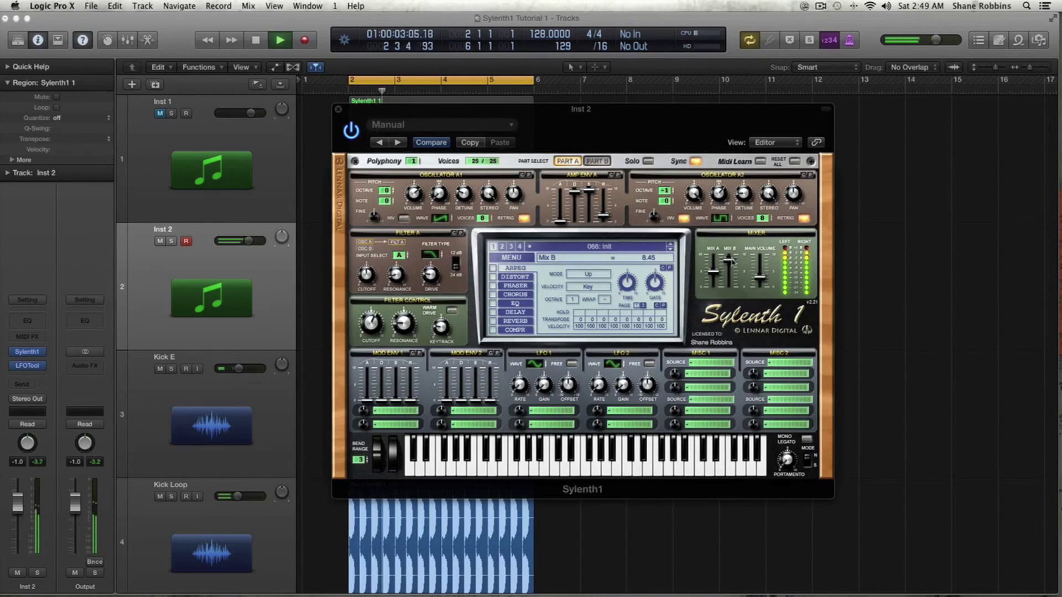
key(space)
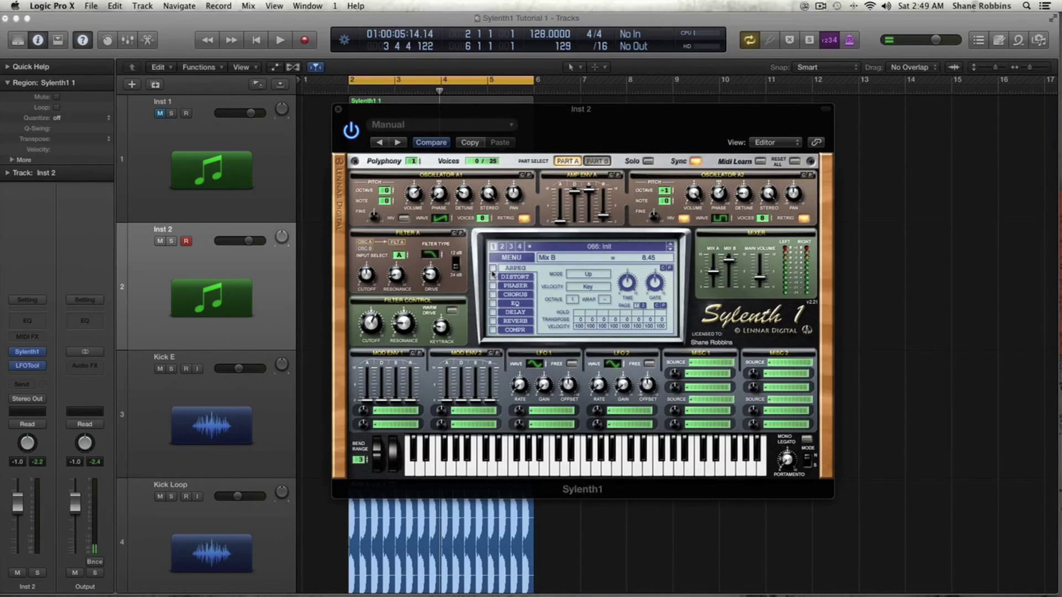
Enable the phaser and adjust its spread and LFO rate
click(492, 285)
click(512, 286)
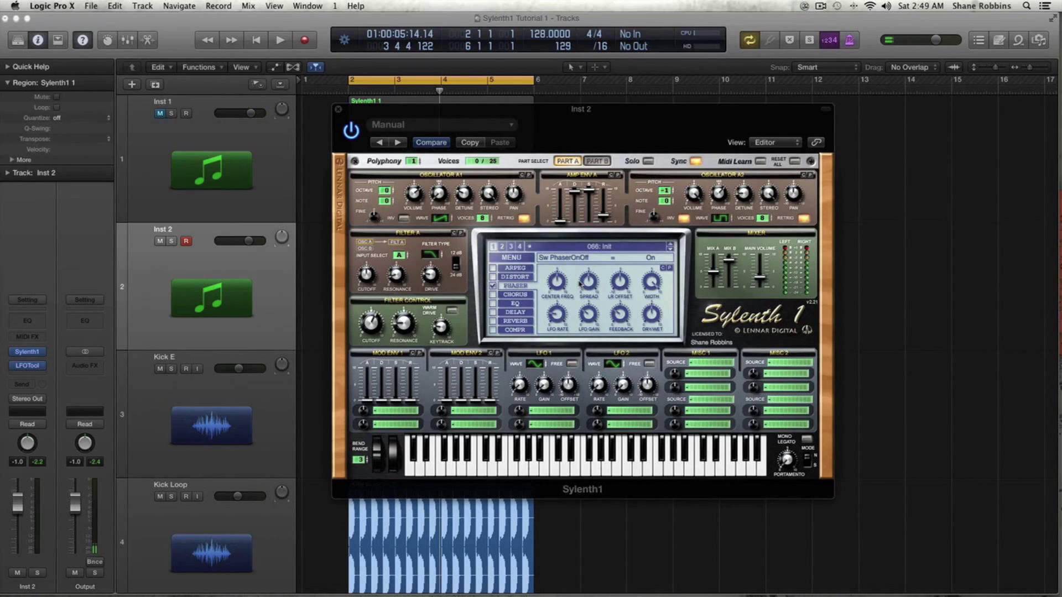
drag(588, 283, 592, 280)
click(556, 316)
drag(555, 325, 556, 336)
drag(555, 334, 557, 339)
Adjust the phaser's LFO gain, set feedback to 0.48 % and dry/wet to 15.71 %, and compare it bypassed and active
drag(597, 311, 600, 353)
drag(628, 319, 631, 359)
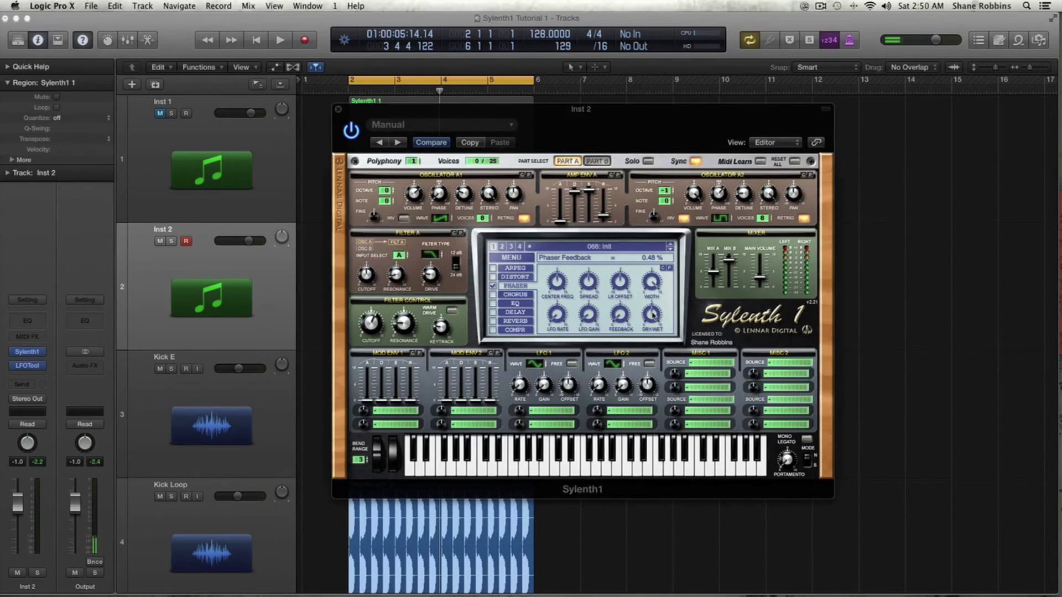
drag(653, 314, 659, 358)
key(space)
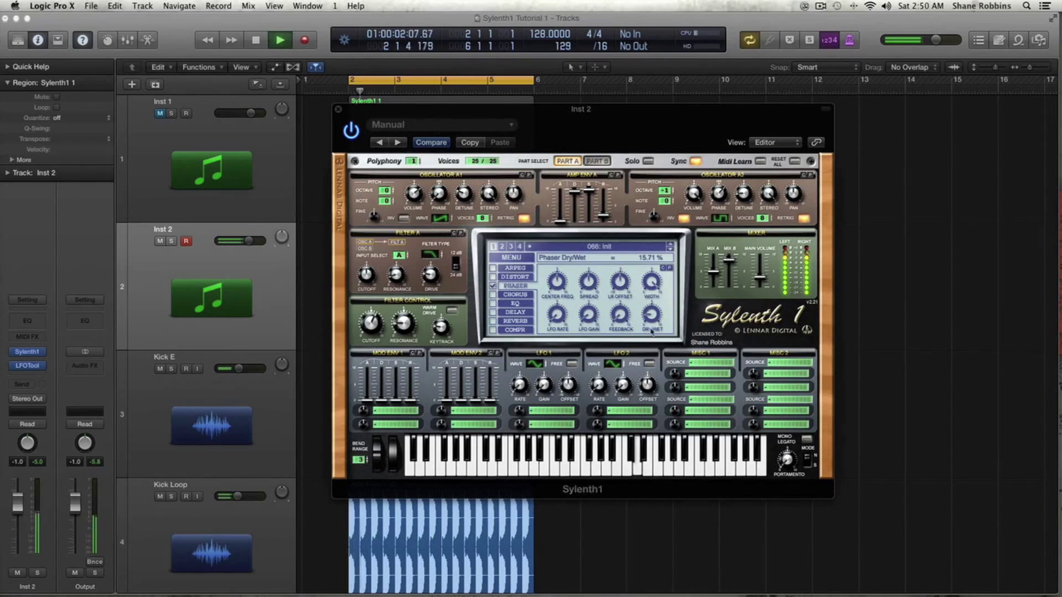
click(493, 286)
key(space)
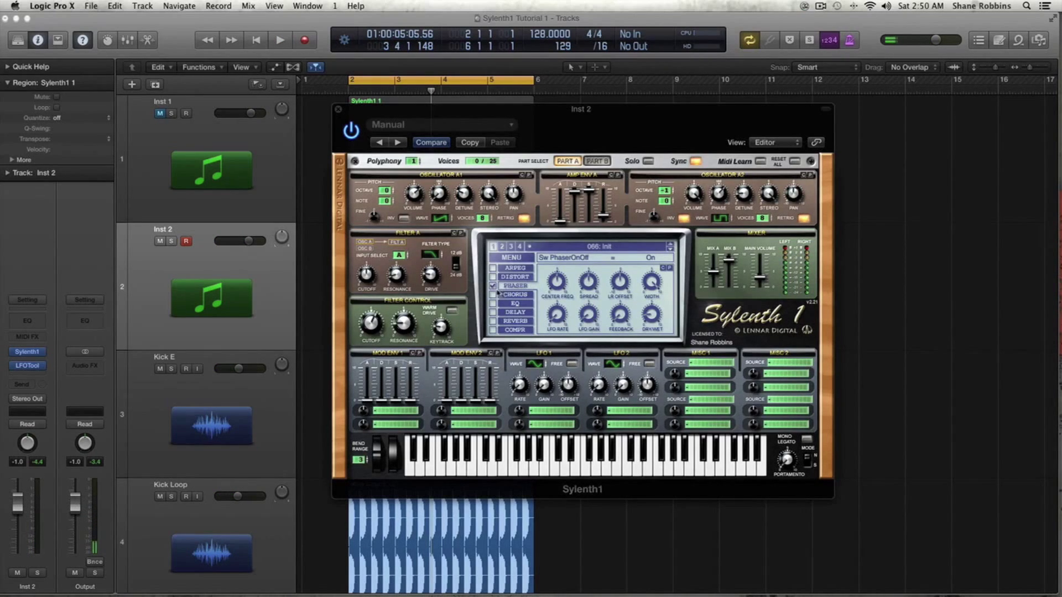
Enable the EQ in 1-pole mode and adjust its bass settings, with treble at 15.00 dB, while auditioning
click(493, 303)
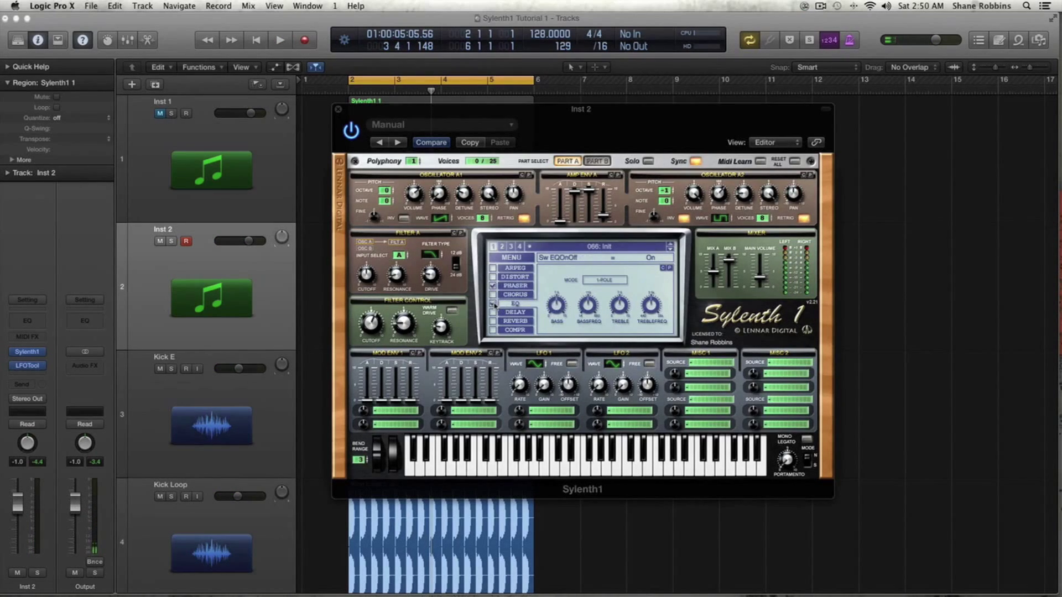
click(604, 279)
click(559, 303)
drag(587, 313, 591, 335)
key(space)
drag(595, 298, 593, 307)
key(space)
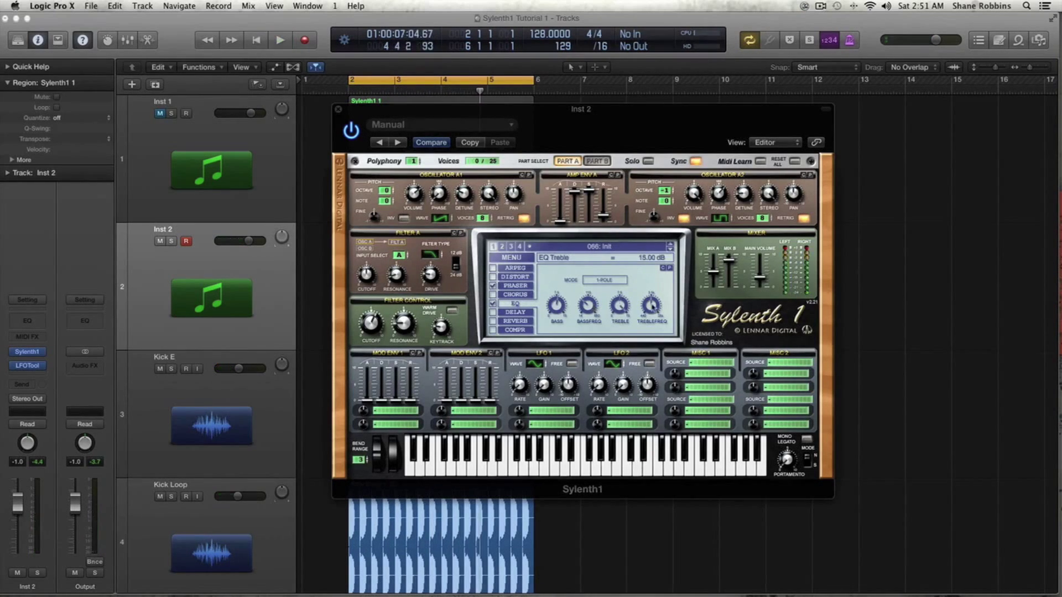
Switch back and forth between Part A and Part B to compare how the EQ applies to both
click(596, 161)
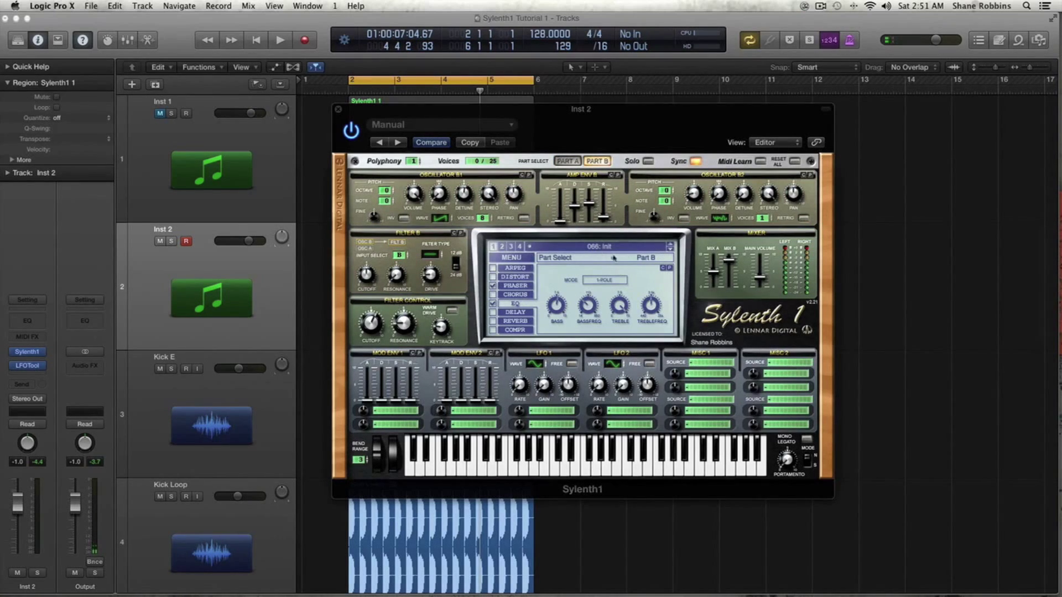
click(567, 161)
click(598, 160)
click(569, 160)
click(598, 161)
click(570, 162)
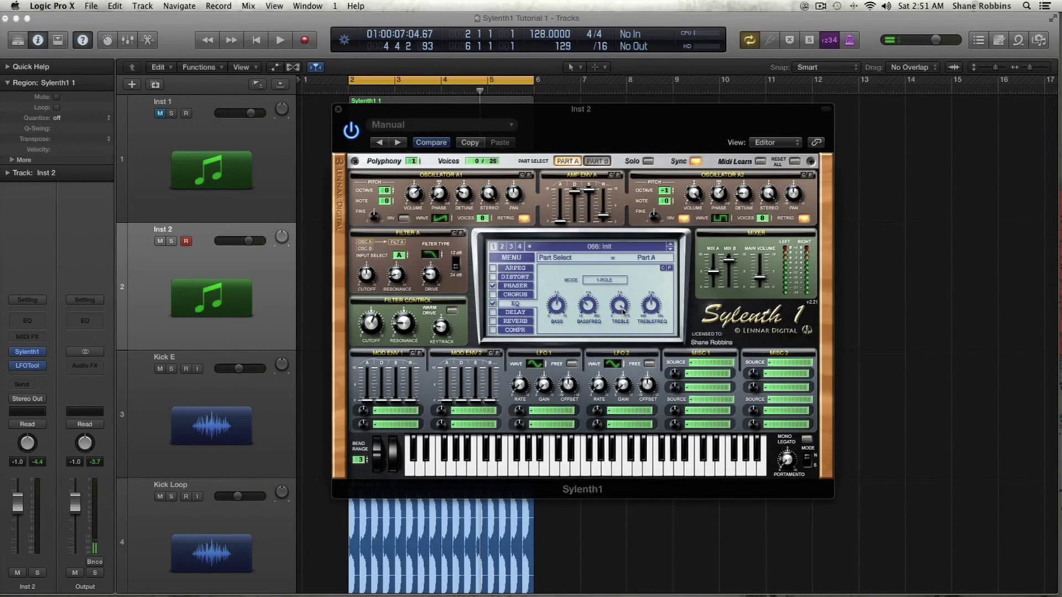
Set the EQ treble frequency to 1072.73 Hz and the treble gain to 12.43 dB while playing the loop
mouse_move(651, 307)
mouse_down()
mouse_move(653, 377)
mouse_move(651, 311)
mouse_up()
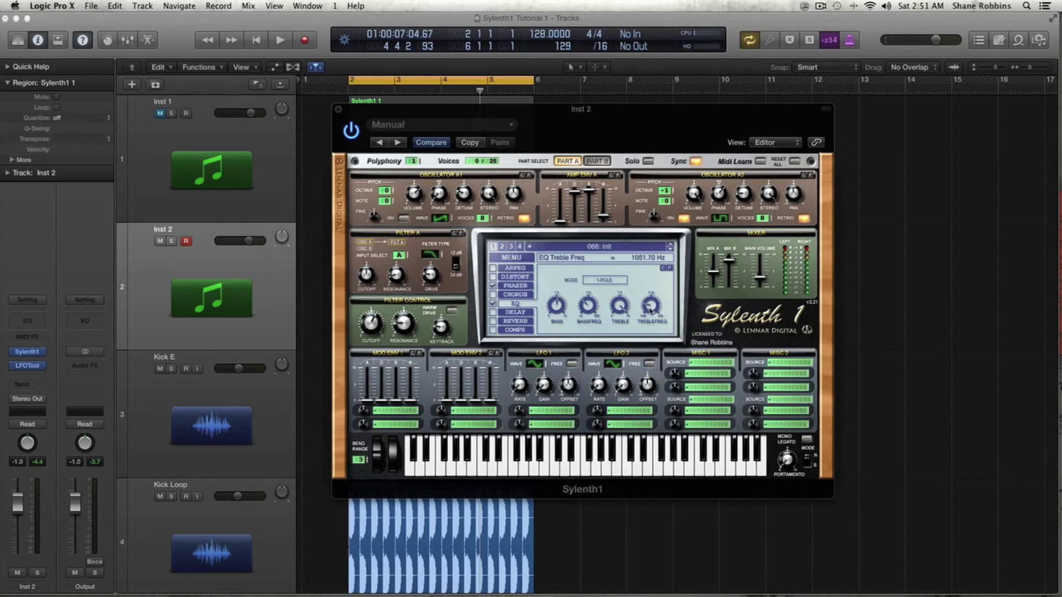
key(space)
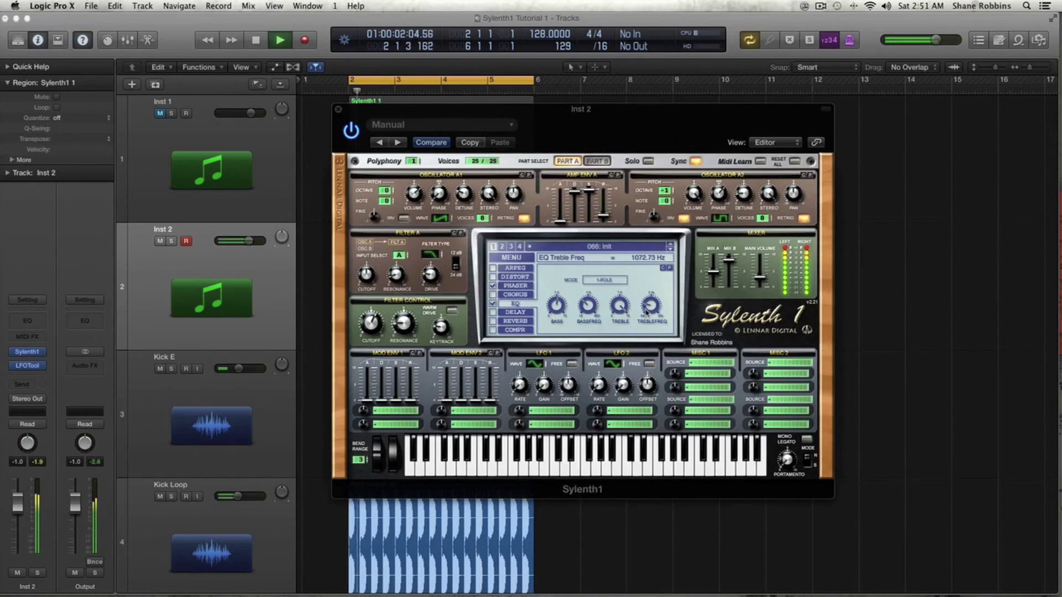
drag(619, 306, 620, 331)
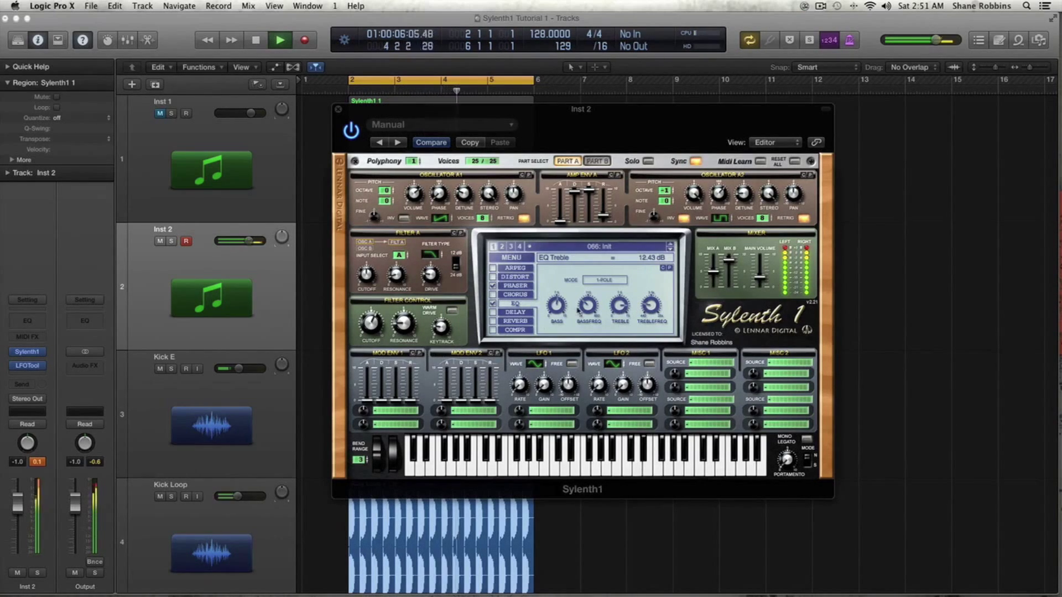
key(space)
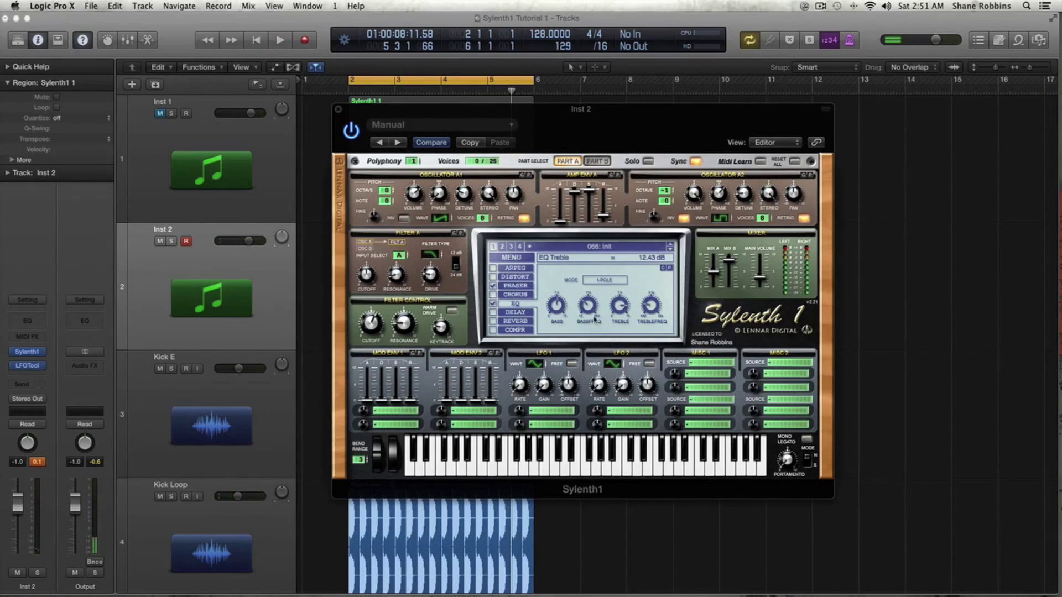
Enable the reverb and adjust its predelay
click(493, 321)
click(504, 322)
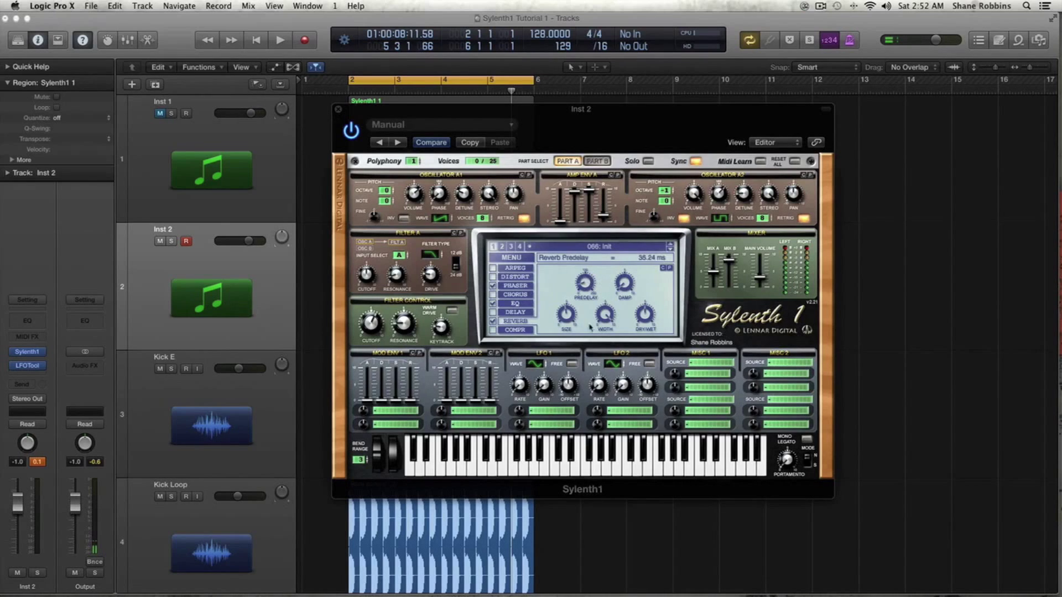
drag(589, 327, 591, 331)
drag(586, 285, 585, 292)
drag(584, 288, 588, 290)
Check the reverb damping, set dry/wet to 70.00 % and size to 4.31, and audition the result
click(626, 287)
click(648, 314)
key(space)
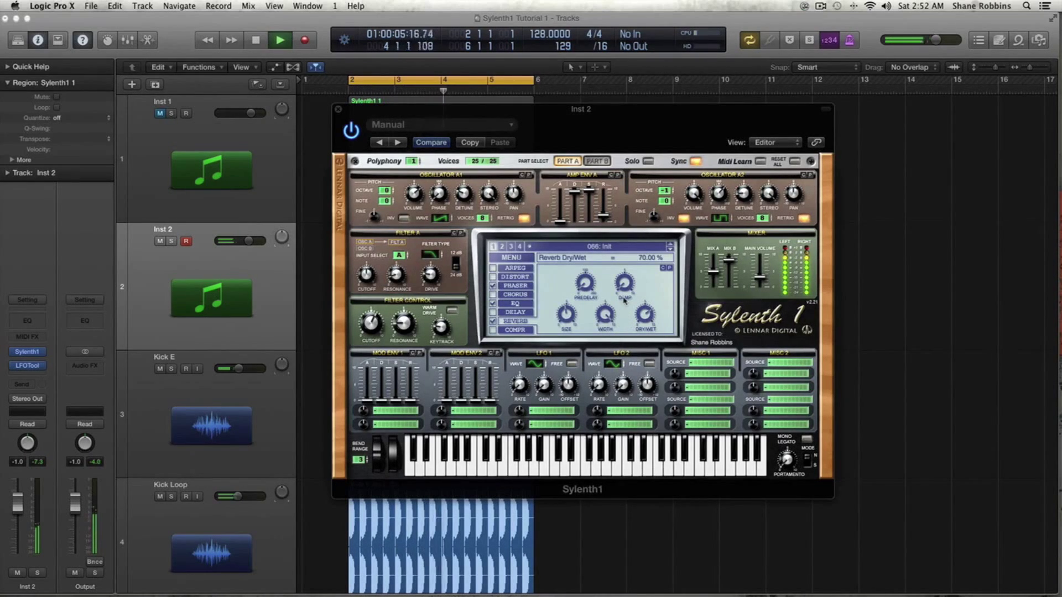
click(568, 316)
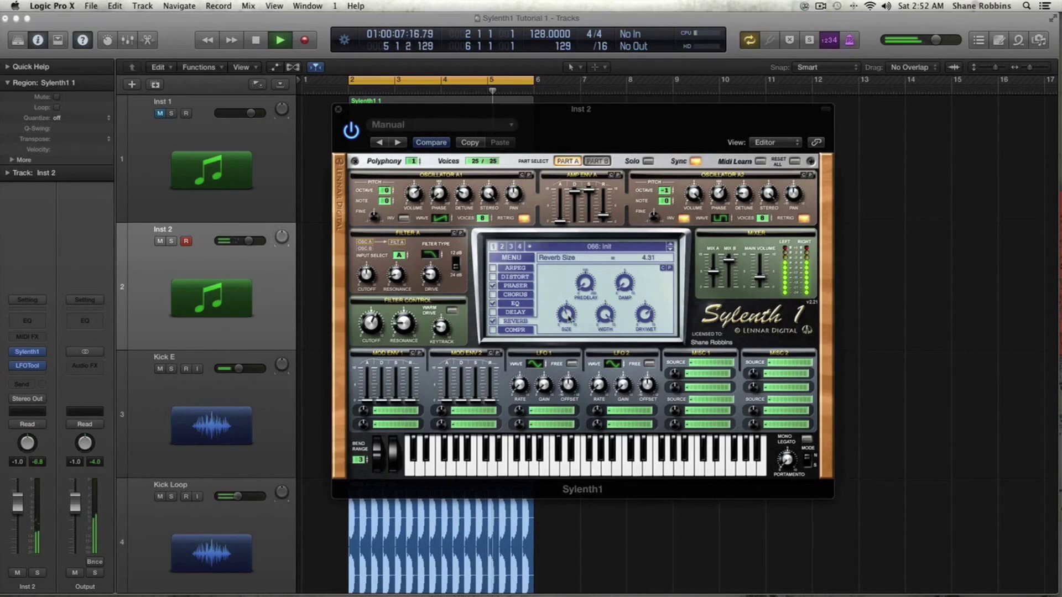
key(space)
Enable the compressor, go through its ratio, threshold and attack, set release to 145.95 ms, and start playback
click(490, 330)
click(515, 331)
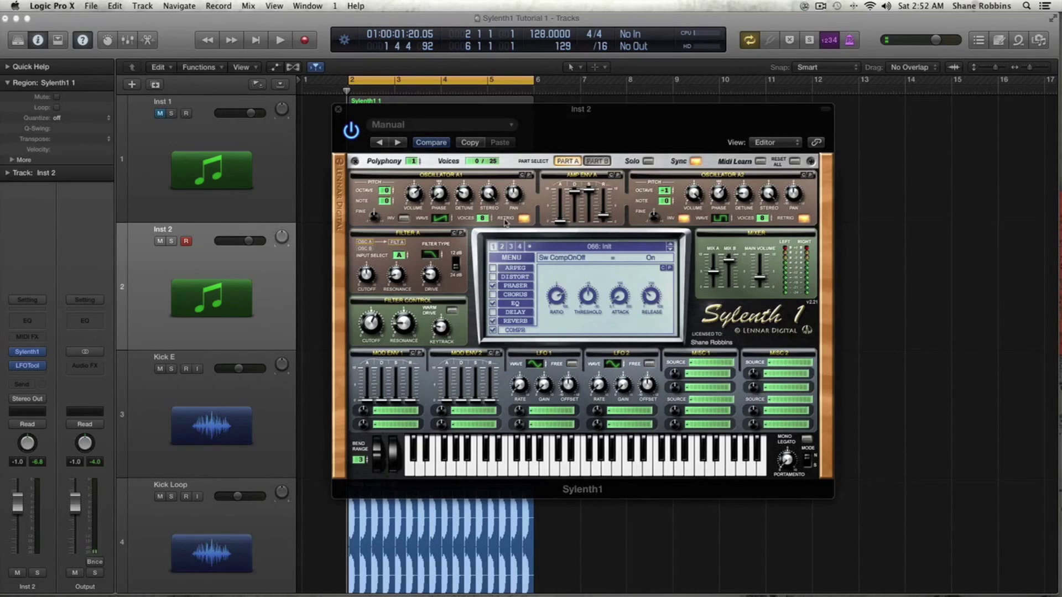
click(565, 299)
click(591, 298)
click(623, 296)
click(649, 299)
key(space)
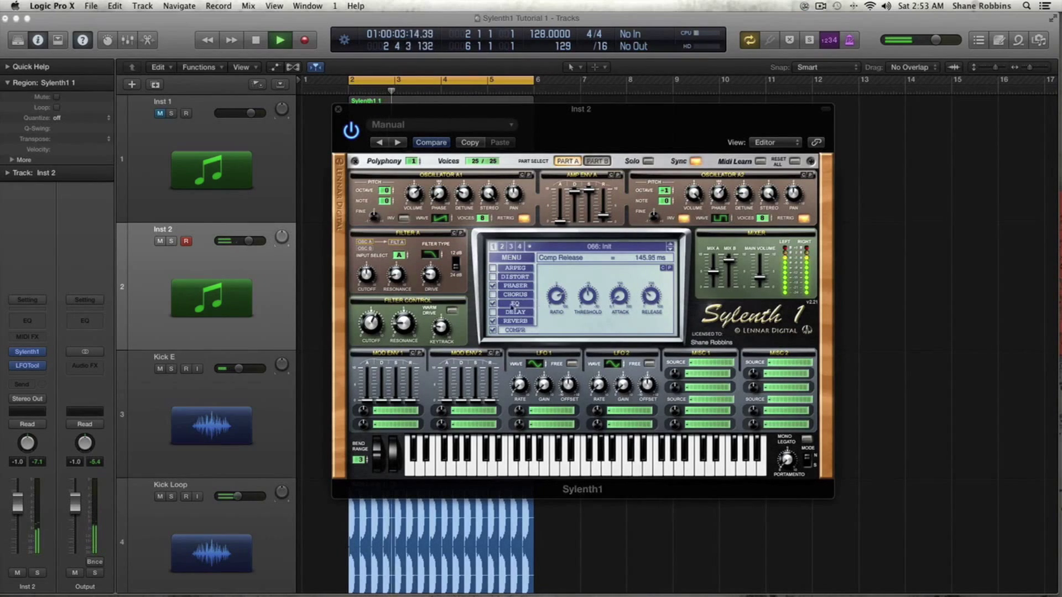
Bypass and re-enable the compressor, reverb and EQ during playback to compare the sound with and without them
click(492, 331)
click(492, 321)
click(492, 303)
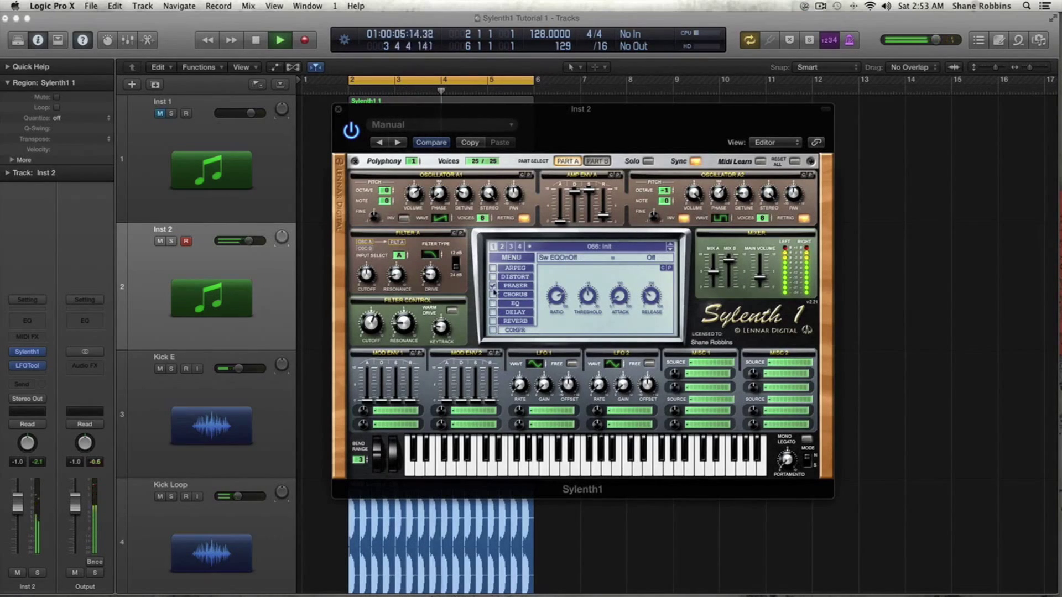
click(492, 312)
click(492, 321)
click(493, 330)
click(492, 303)
key(space)
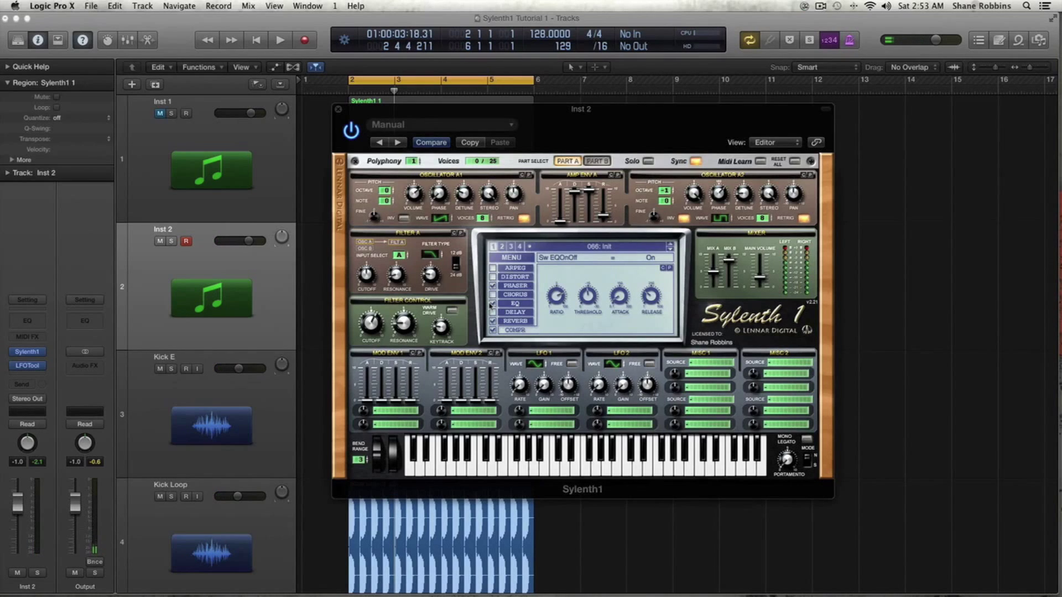
In Part B, turn on mono legato, set the portamento time to 3.19 and audition the loop
click(597, 161)
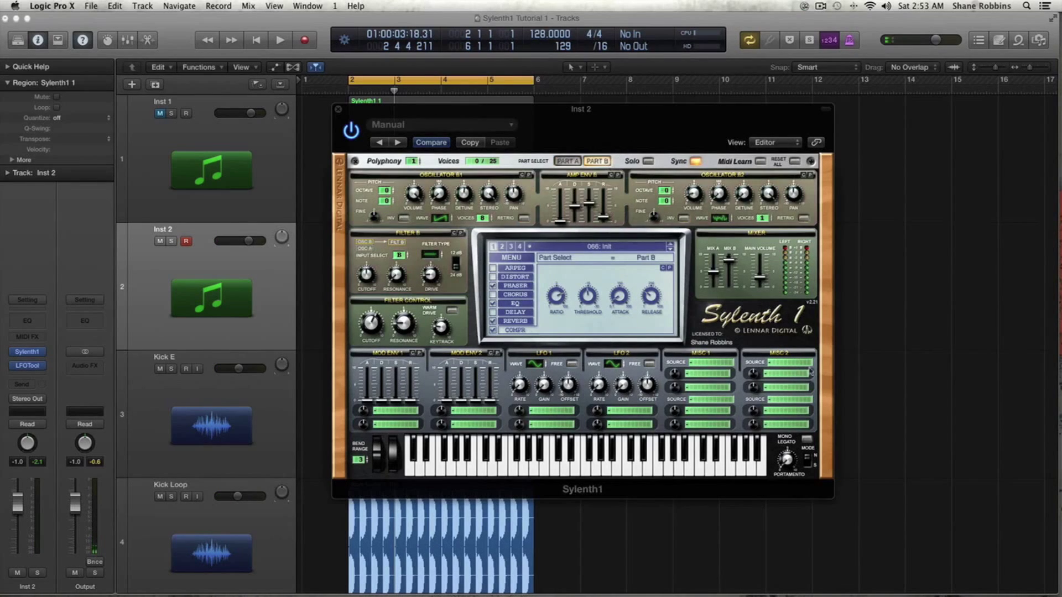
click(807, 440)
drag(788, 456, 791, 423)
drag(786, 458, 786, 456)
key(space)
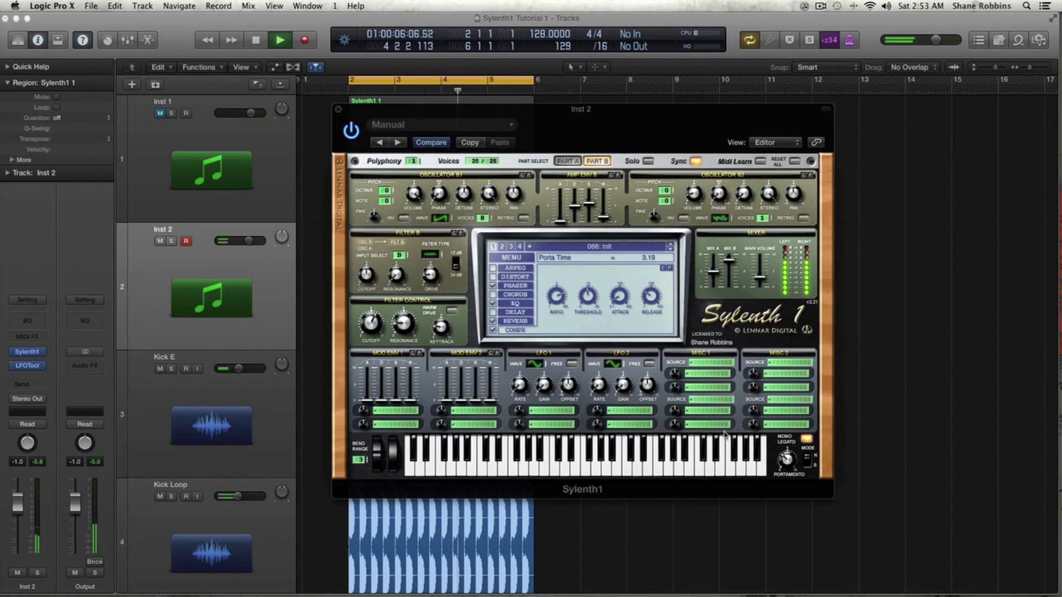
key(space)
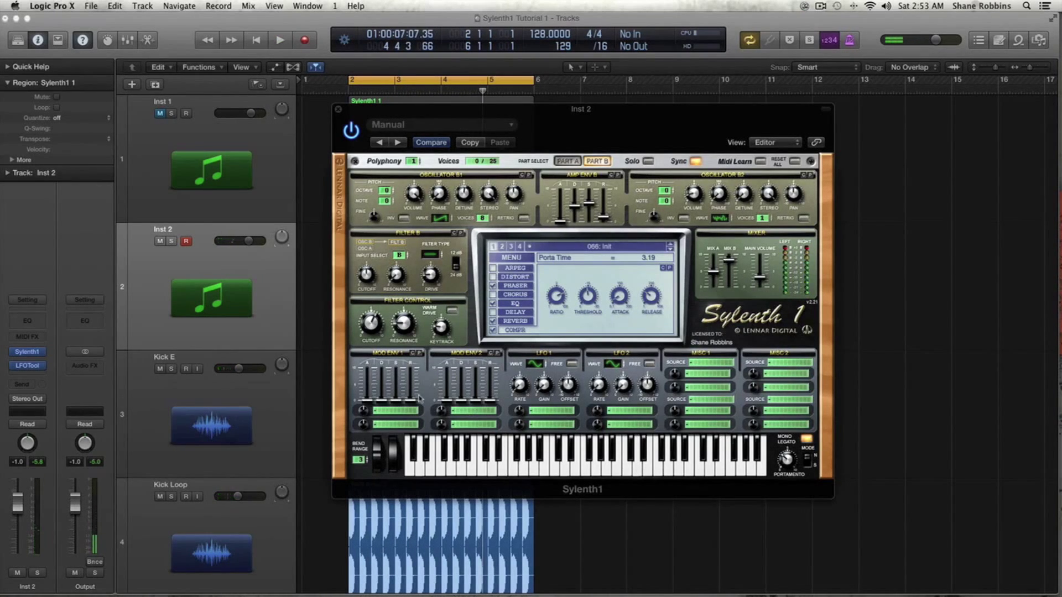
click(386, 412)
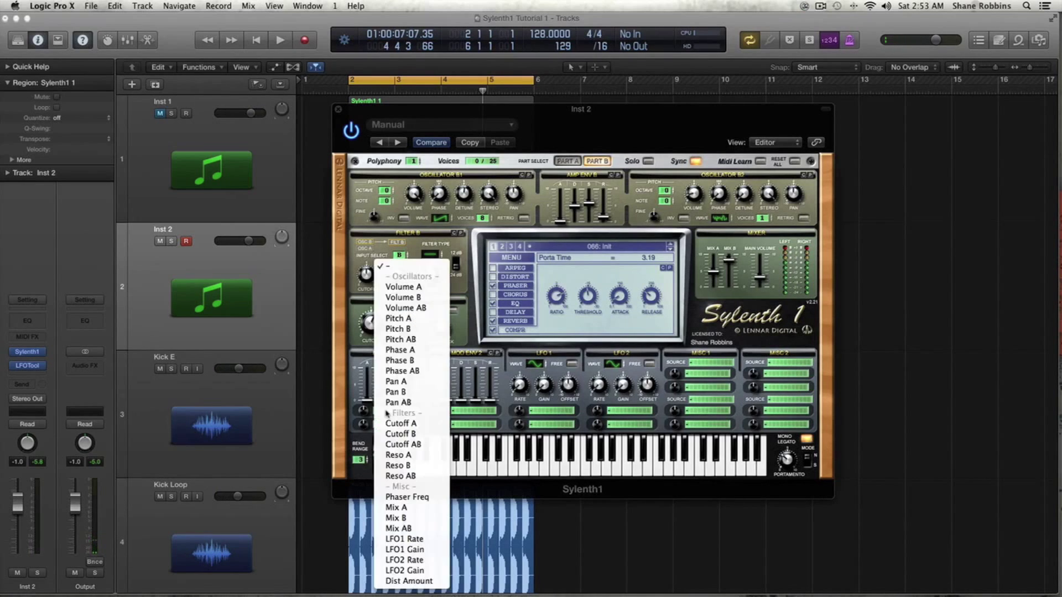
click(349, 387)
click(388, 414)
click(390, 406)
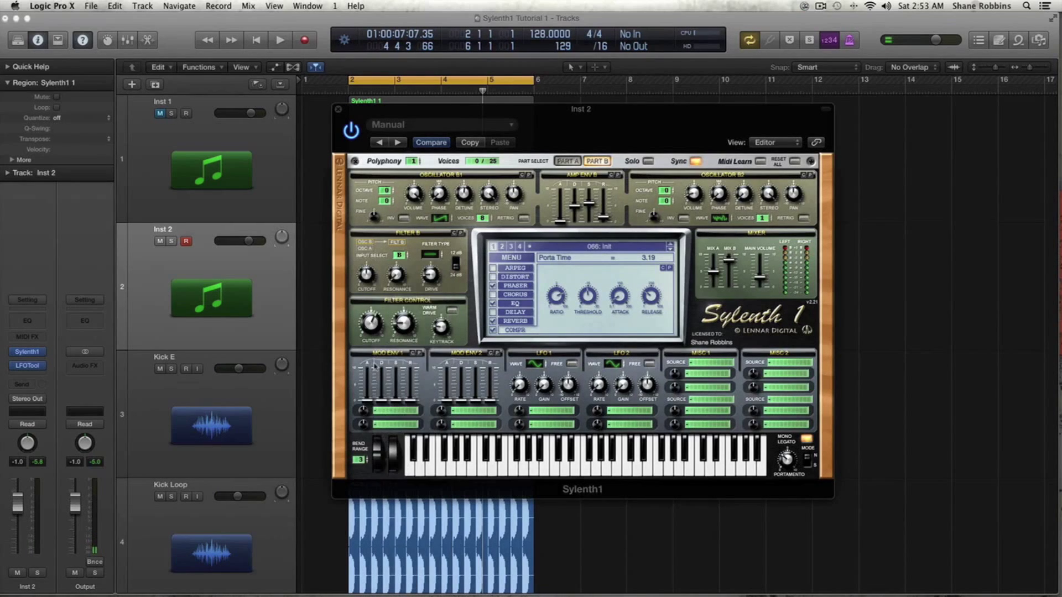
Route Mod Env 1 to Cutoff AB with an amount of 10.00, raise its decay and sustain, and start playback
click(392, 410)
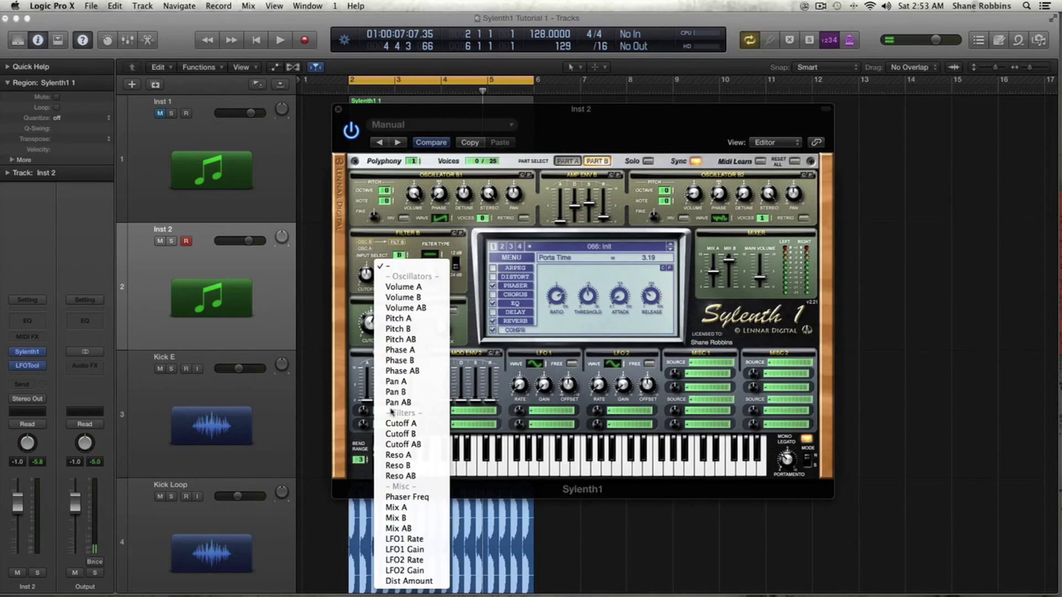
click(430, 445)
drag(362, 412, 359, 340)
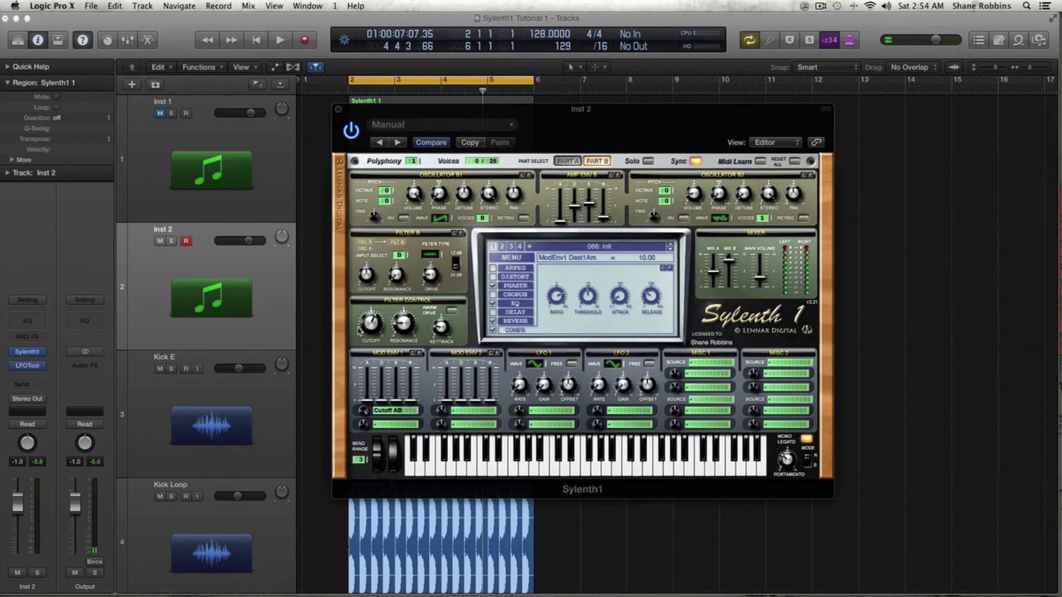
drag(382, 398, 387, 341)
mouse_move(396, 399)
mouse_down()
mouse_move(401, 344)
mouse_move(385, 402)
mouse_up()
key(space)
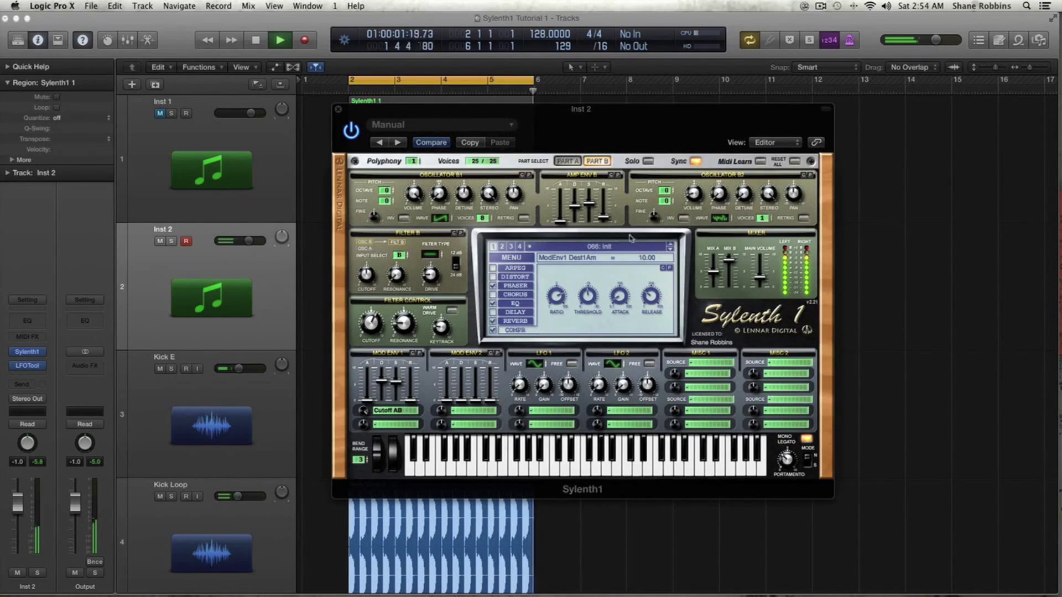
Switch to Part A, set the Mod Env 1 release to 3.10 and stop playback
click(567, 160)
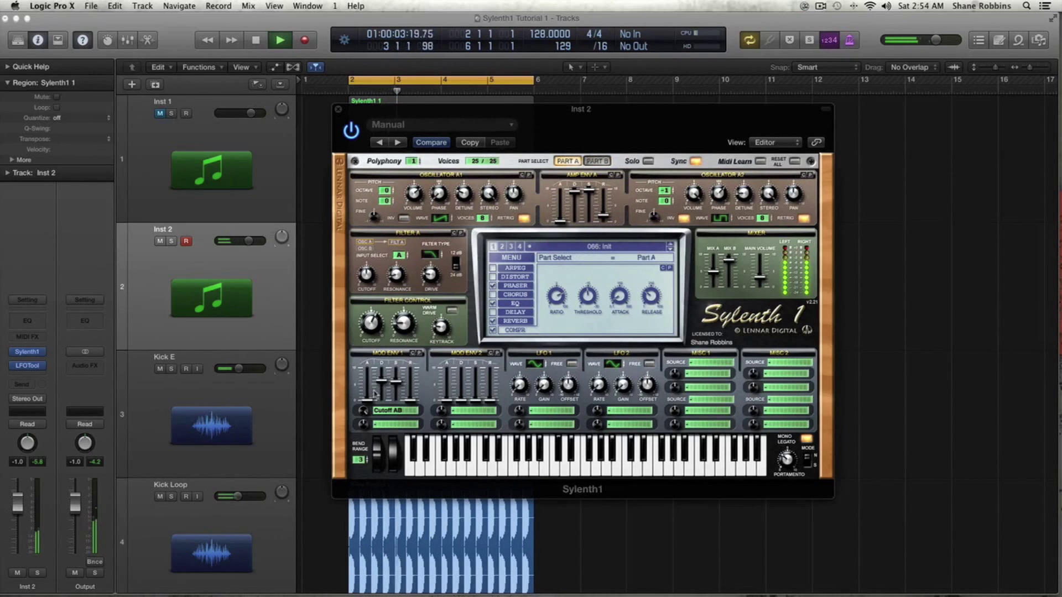
drag(364, 422, 410, 377)
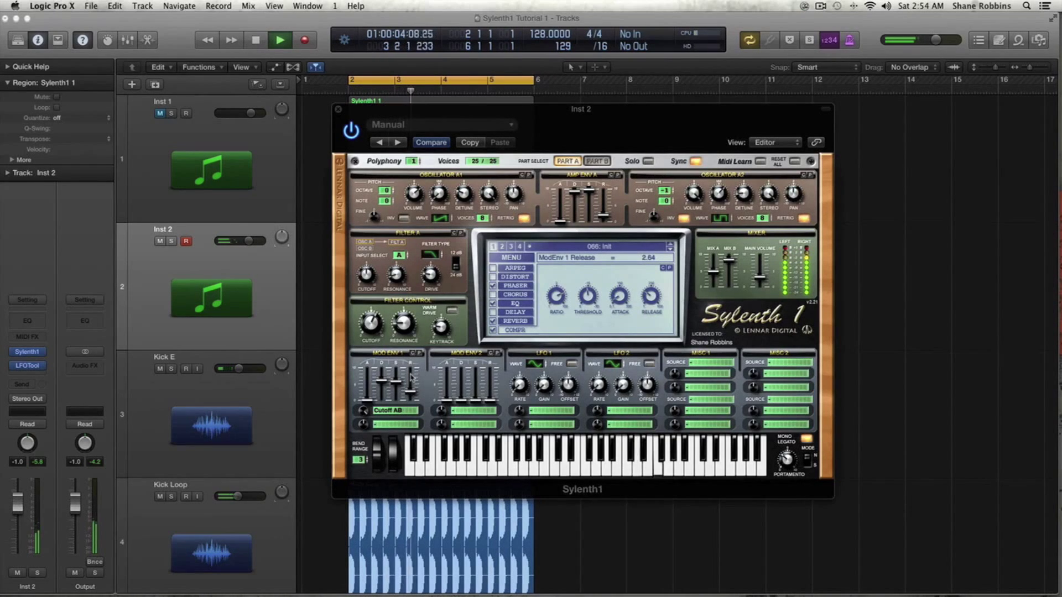
key(space)
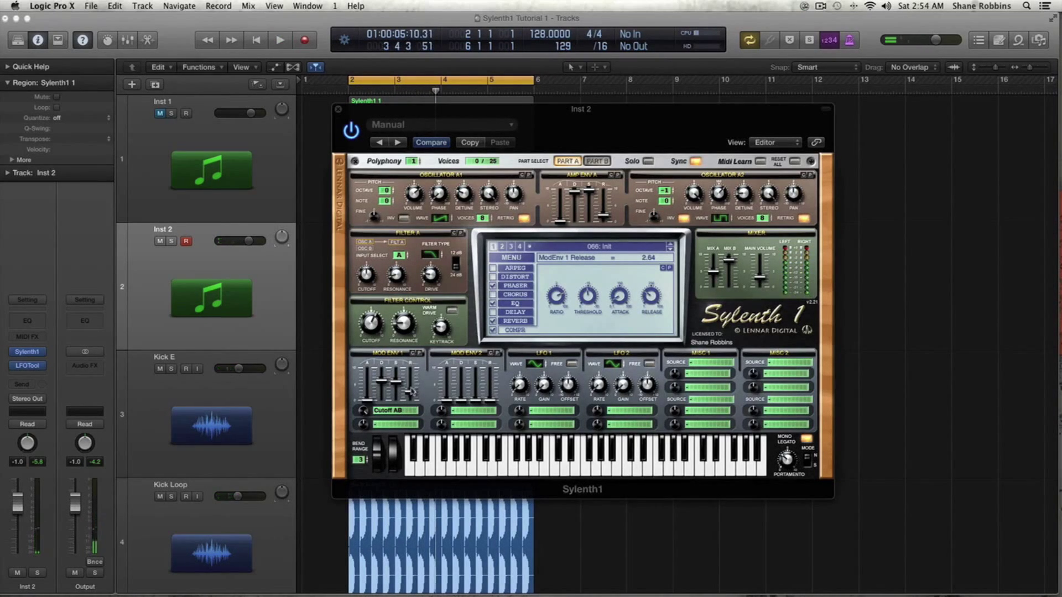
drag(411, 390, 411, 386)
Route Mod Env 2's first slot to Cutoff A, adjust its amount, set the decay to 0.40 and audition the loop
click(469, 413)
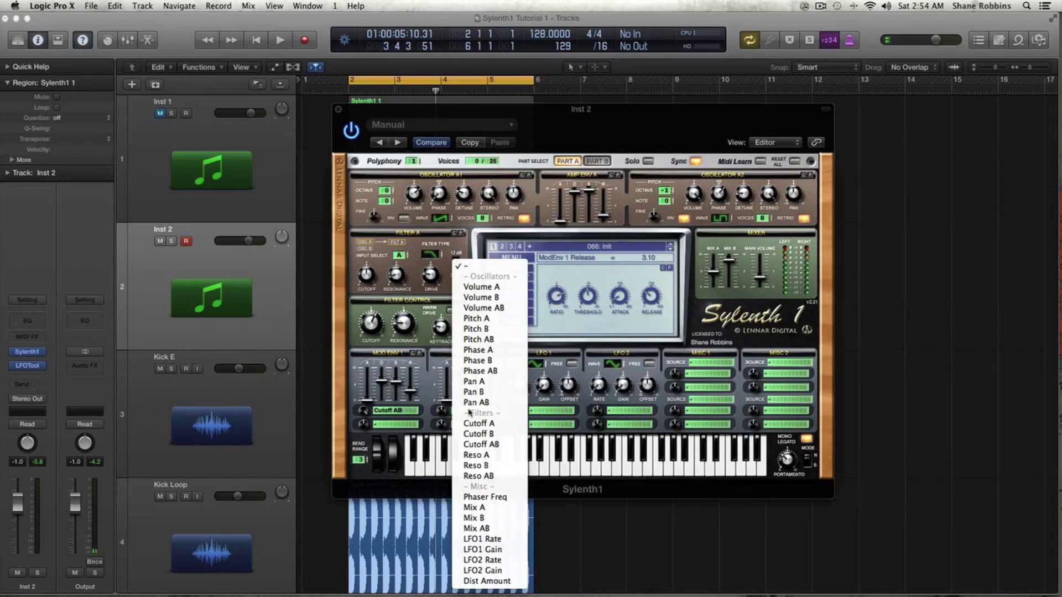
click(510, 431)
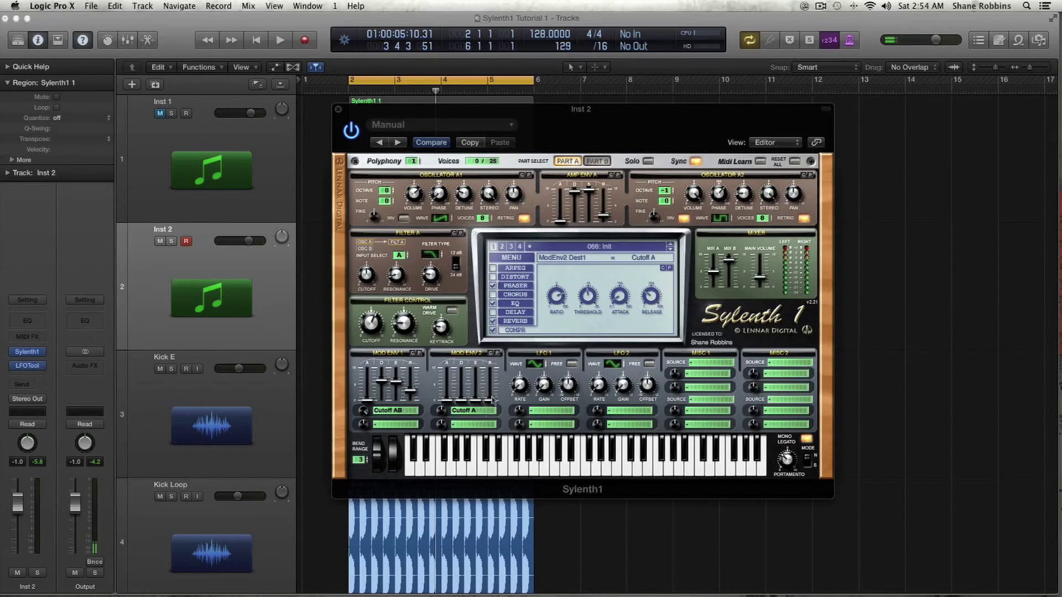
click(453, 409)
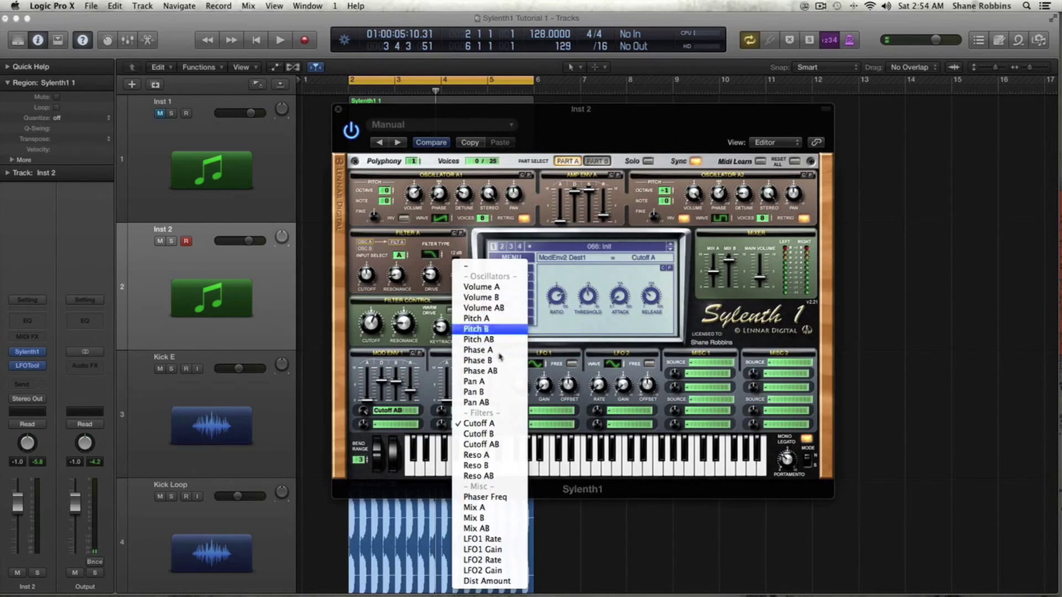
click(475, 409)
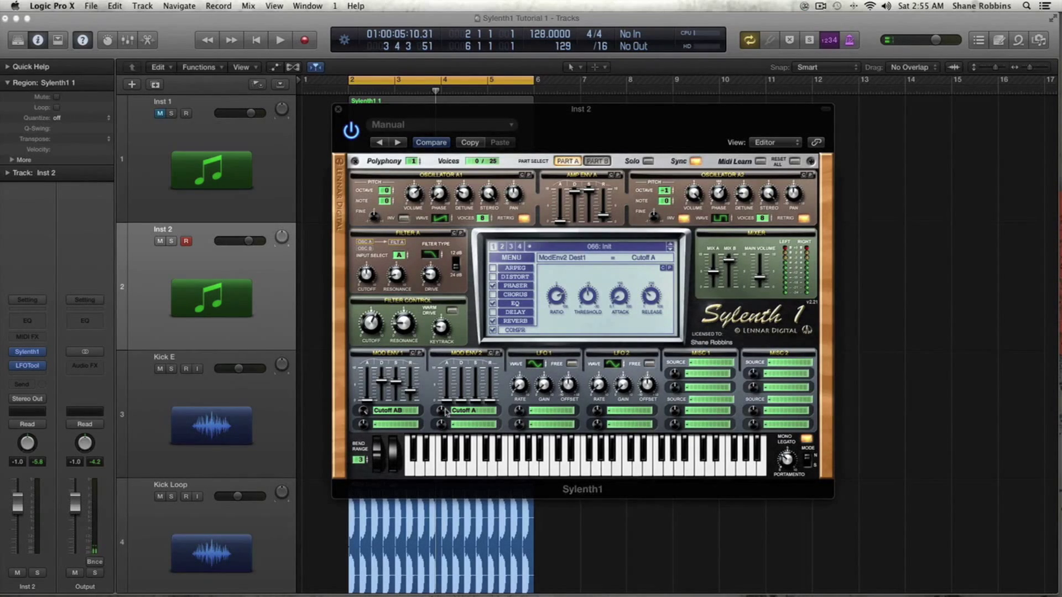
drag(446, 412, 444, 385)
click(461, 398)
key(space)
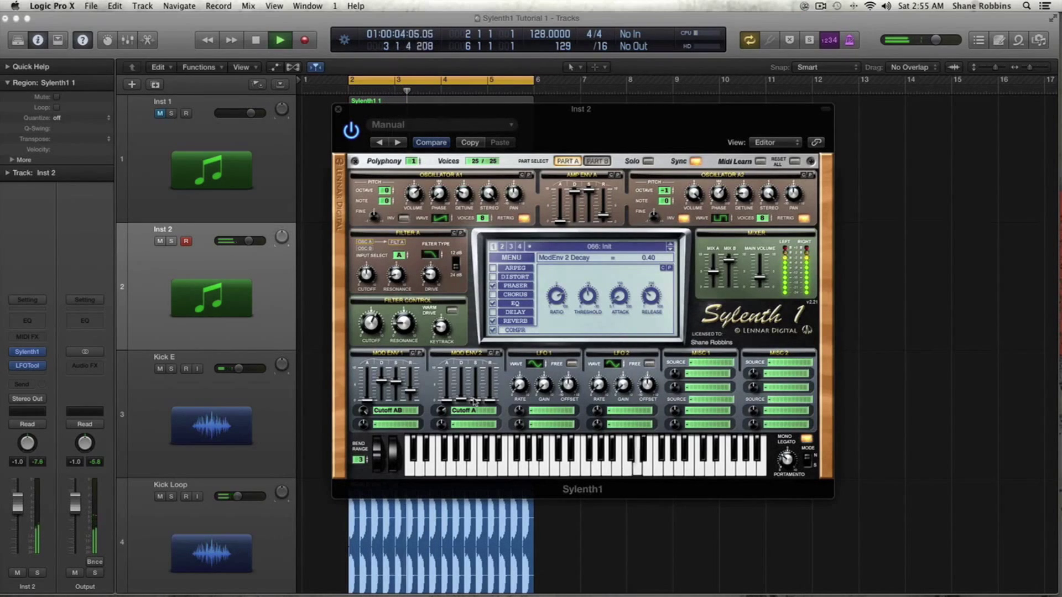
key(space)
Route Mod Env 2's second slot to Pitch AB with an amount of 10.00 and audition the loop
click(454, 424)
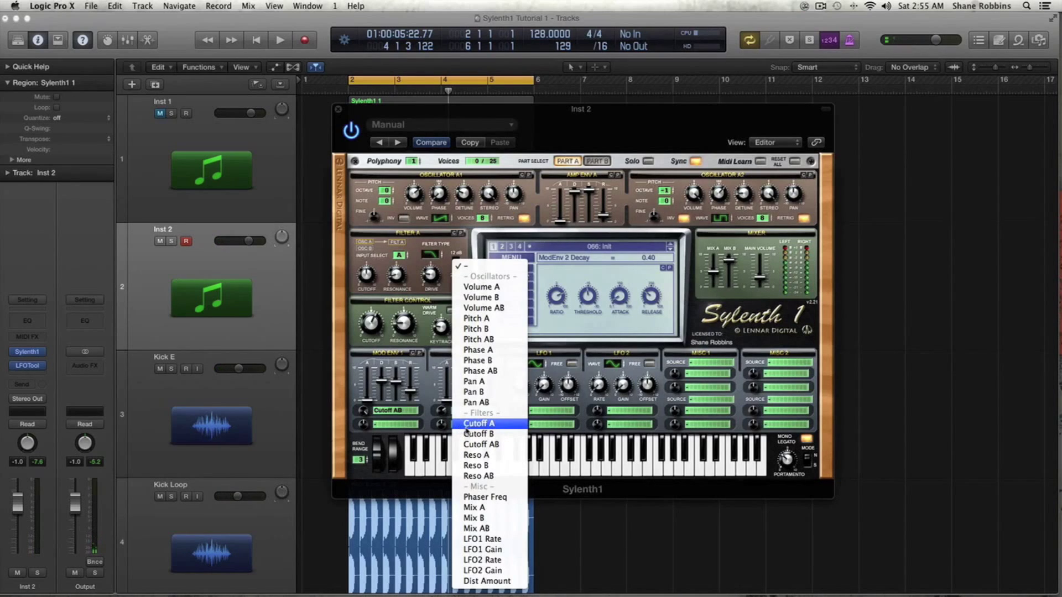
click(479, 339)
drag(441, 424, 460, 310)
key(space)
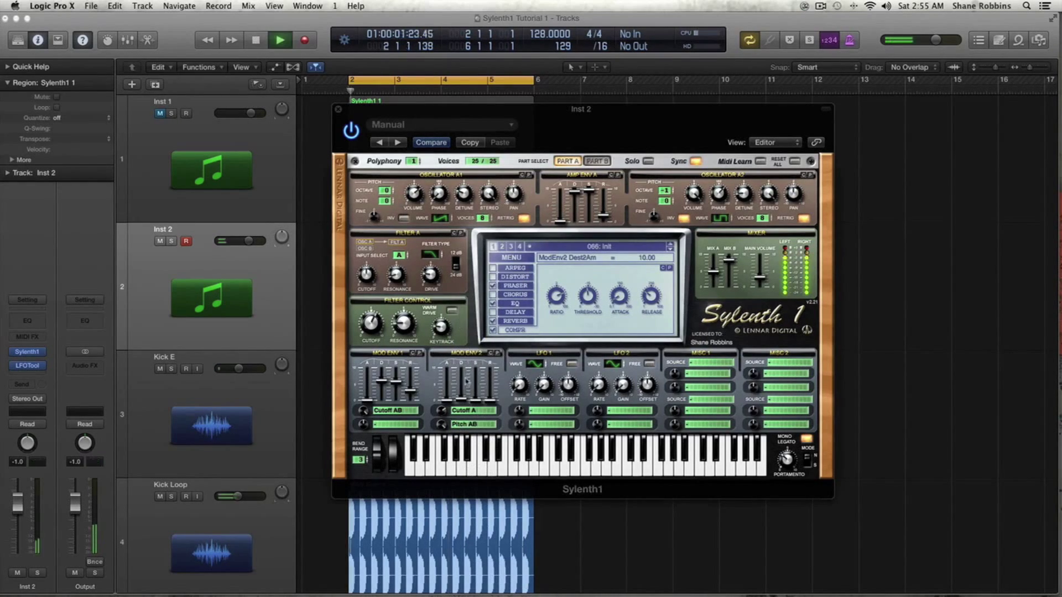
key(space)
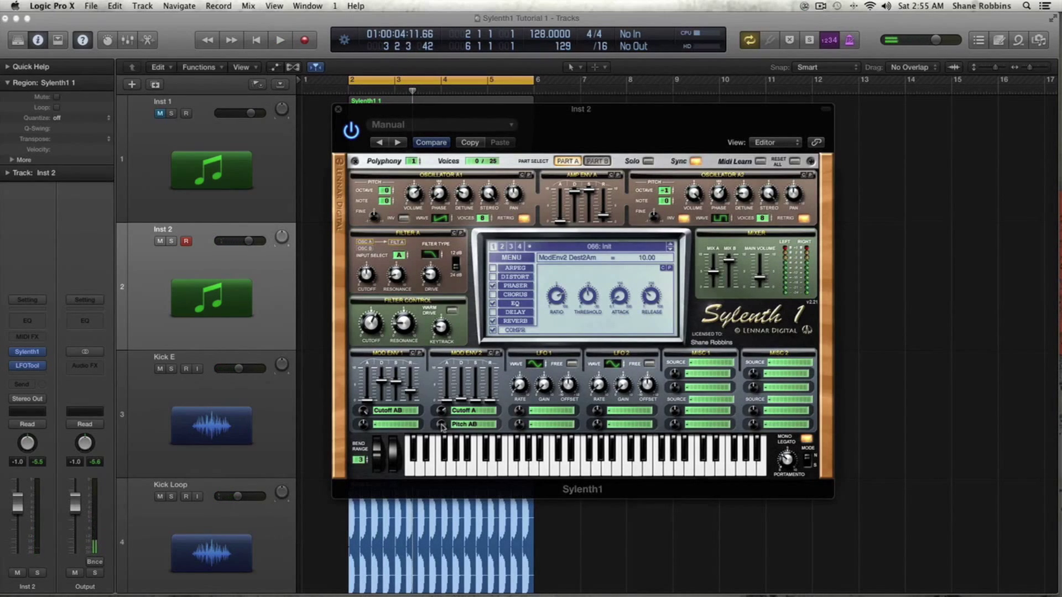
Reduce Mod Env 2's Pitch AB amount to 3.24 during playback and stop the loop
key(space)
drag(441, 426, 467, 485)
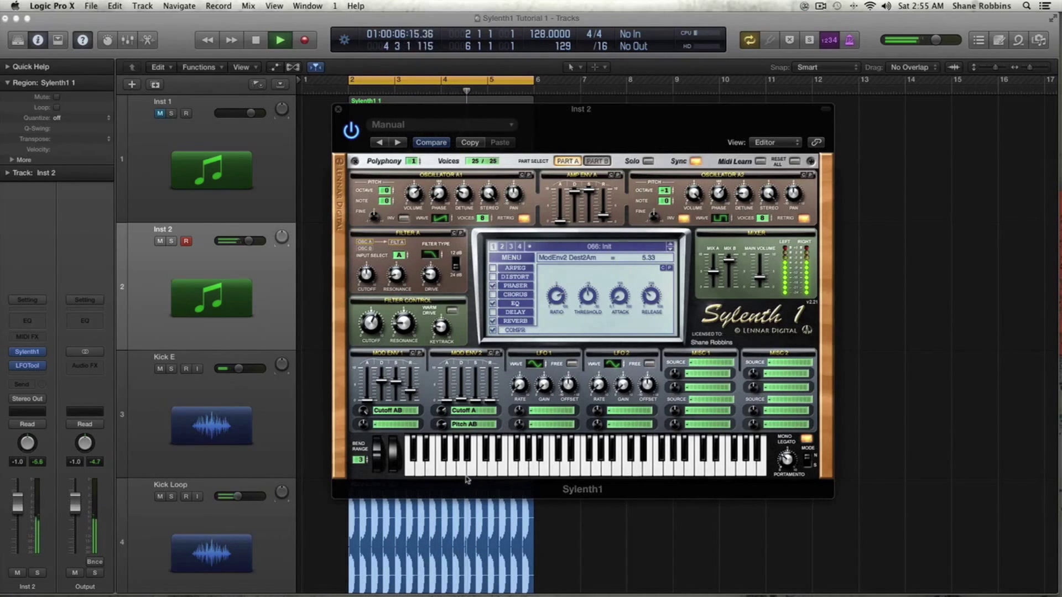
drag(441, 435, 442, 437)
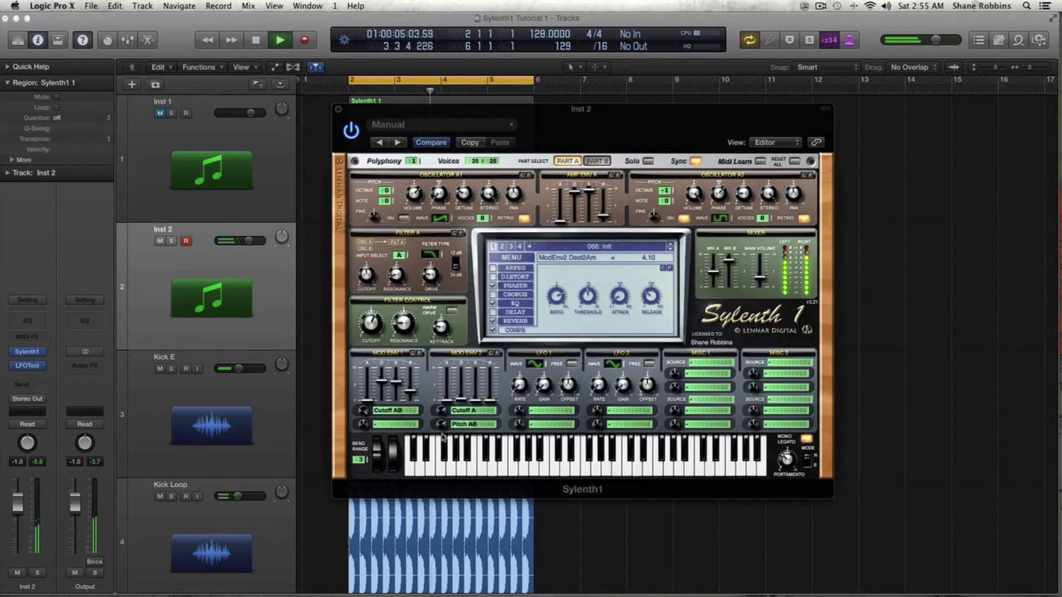
drag(442, 437, 439, 429)
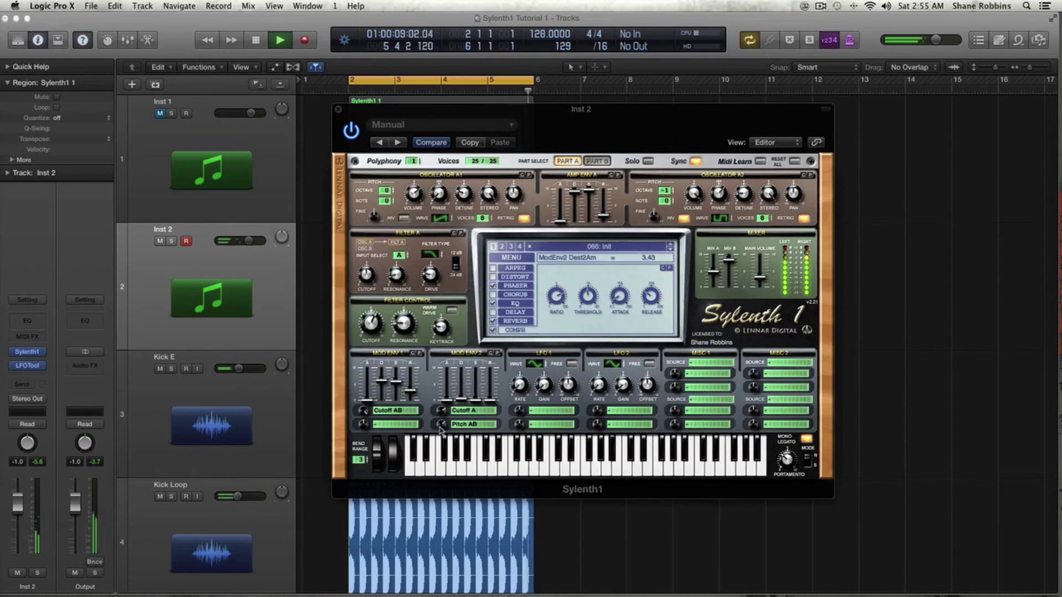
drag(437, 438, 442, 430)
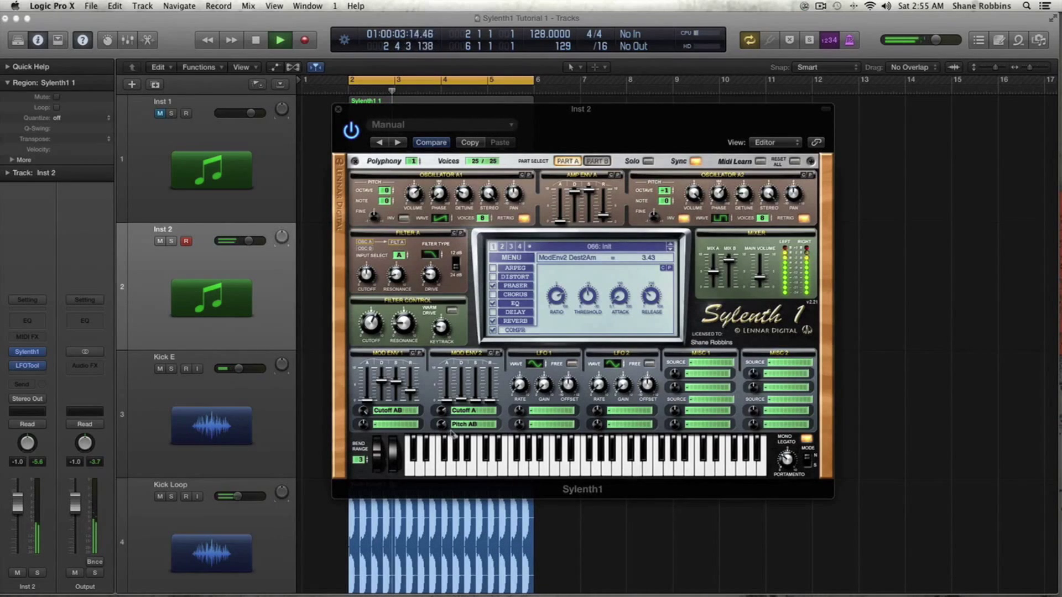
key(space)
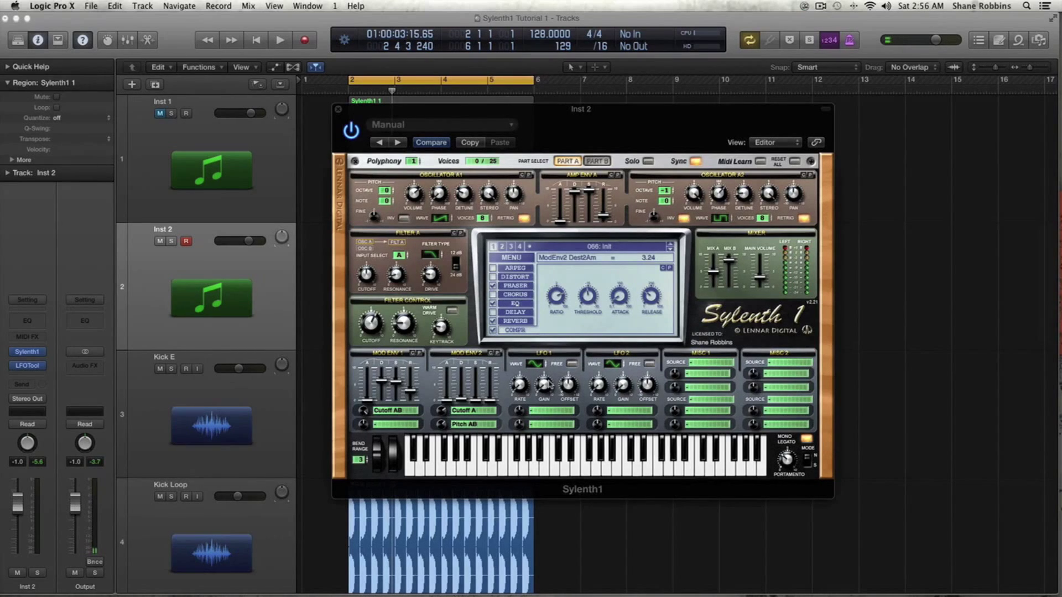
Adjust the LFO 1 rate and audition the loop with the LFO 1 gain raised to 9.67
click(537, 366)
click(520, 385)
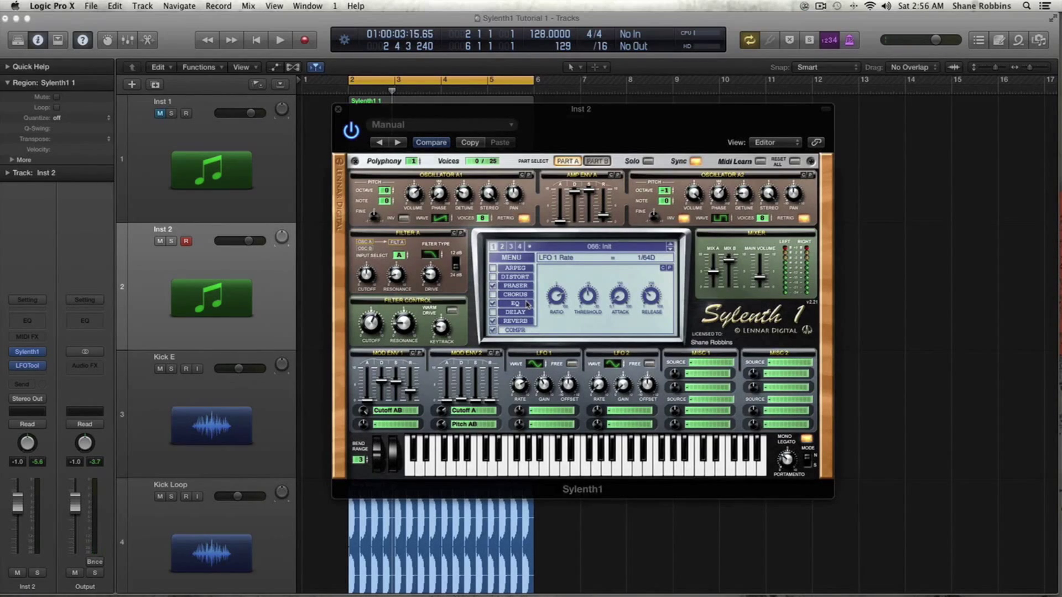
drag(525, 377, 529, 354)
click(544, 383)
key(space)
drag(542, 400, 542, 279)
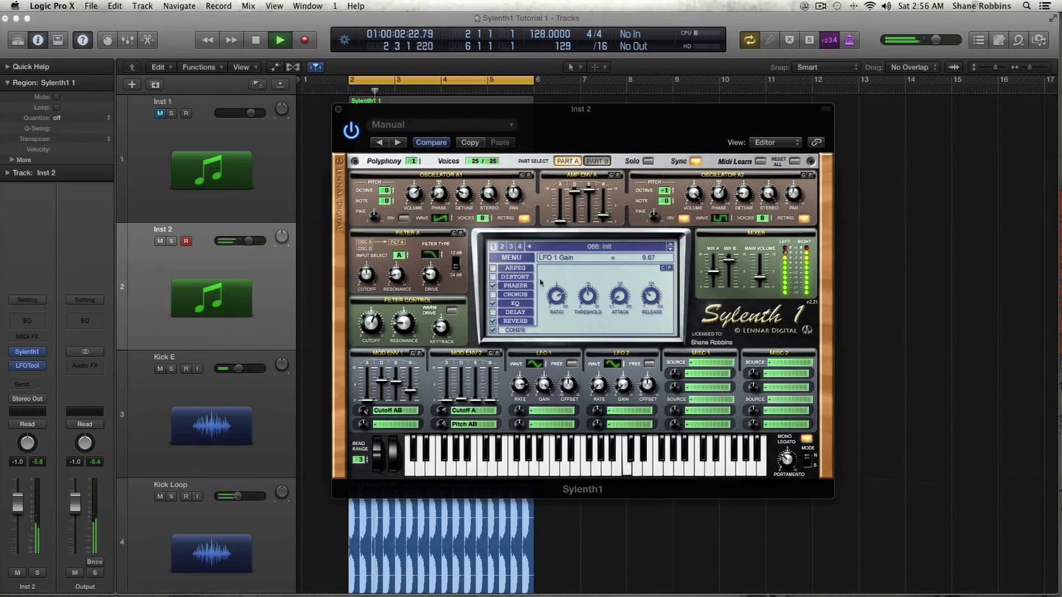
key(space)
Lower the LFO 1 gain to 0.48 and look through the LFO 1 modulation destinations
drag(541, 280, 553, 360)
click(549, 417)
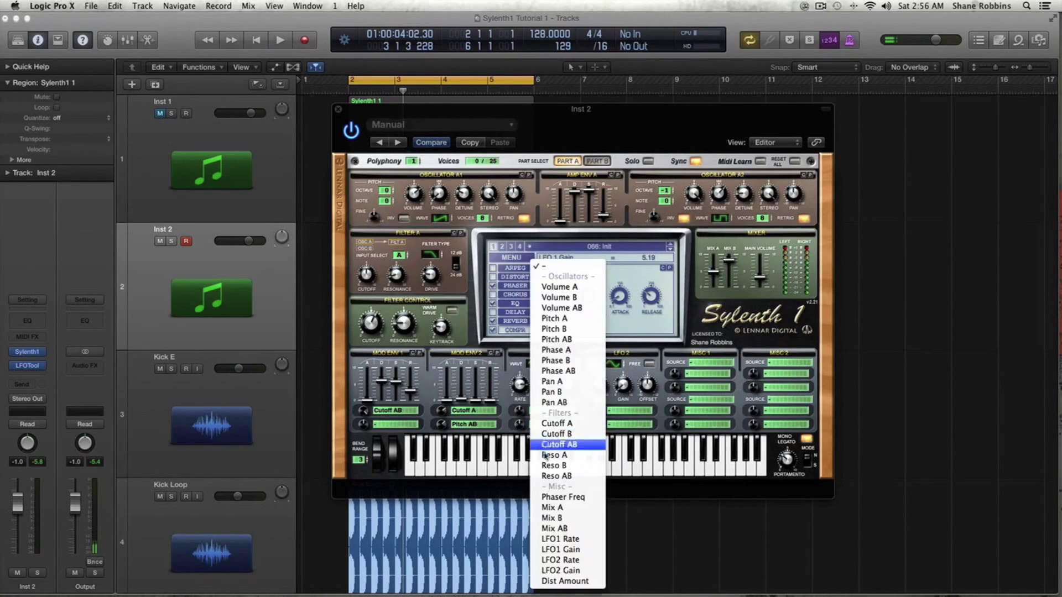
click(553, 436)
drag(554, 437, 555, 449)
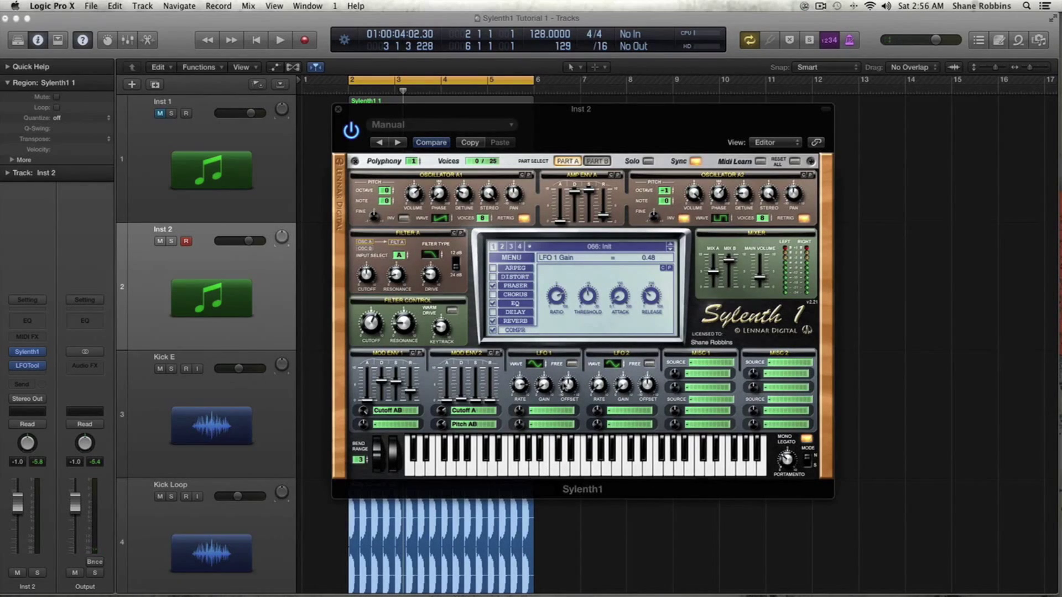
Route LFO 1 to Pitch A with an amount of 2.19, set its gain to 0.33 and audition the loop
click(549, 408)
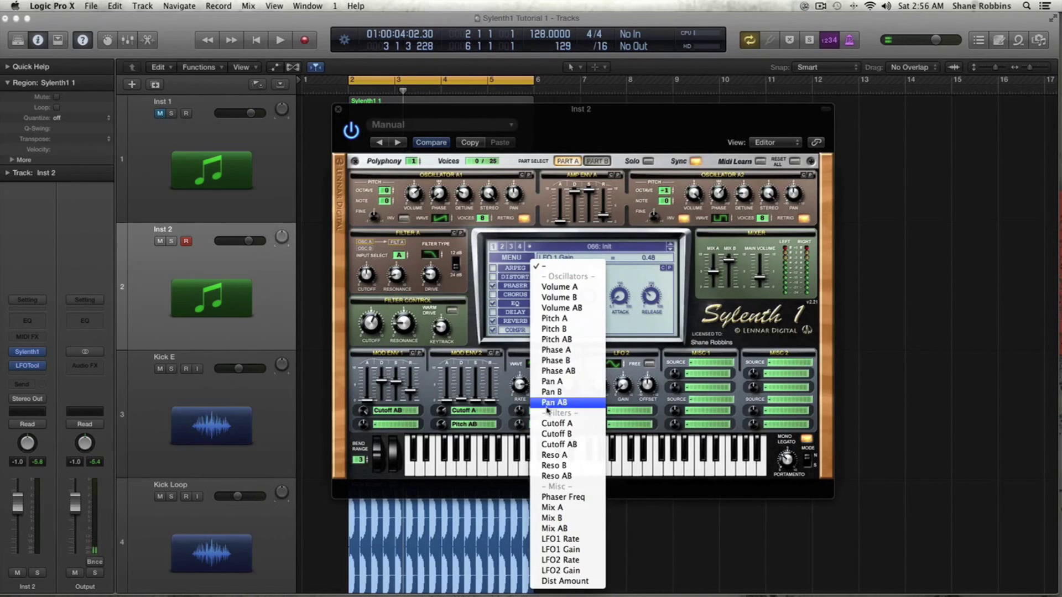
click(558, 319)
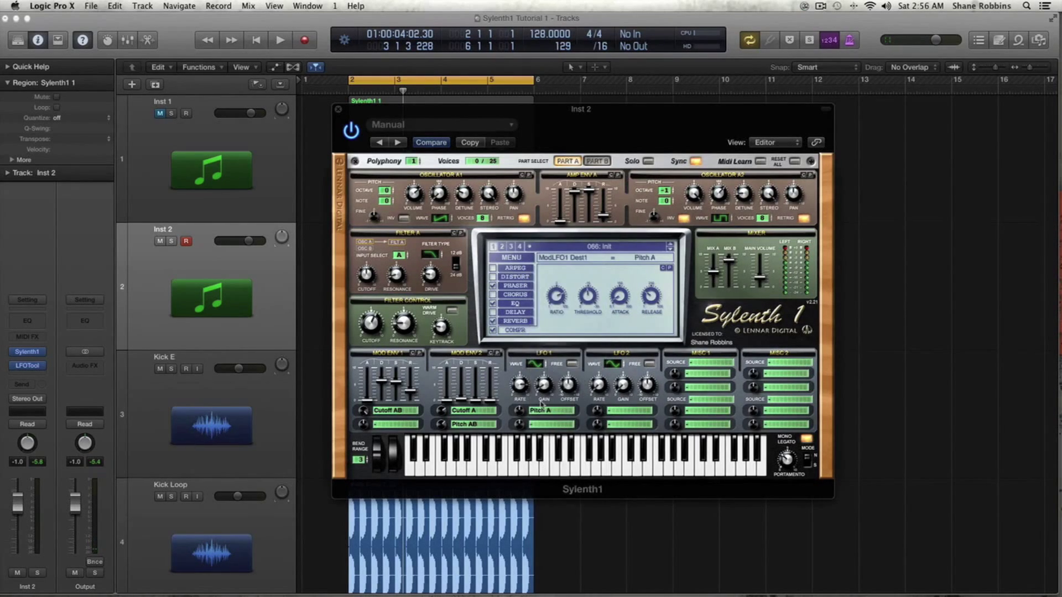
key(space)
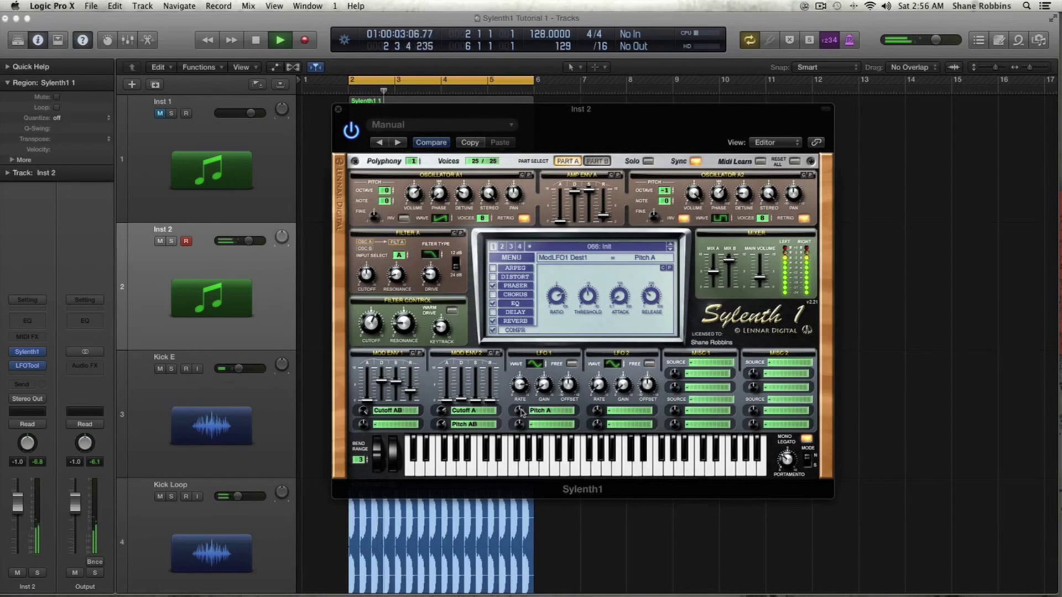
key(space)
drag(522, 412, 522, 400)
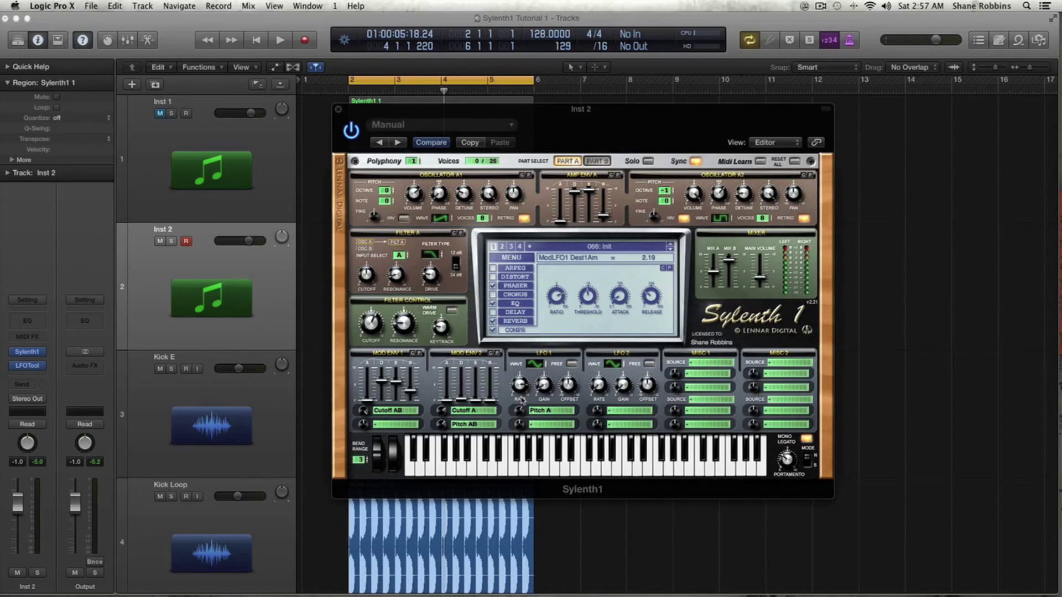
click(542, 386)
key(space)
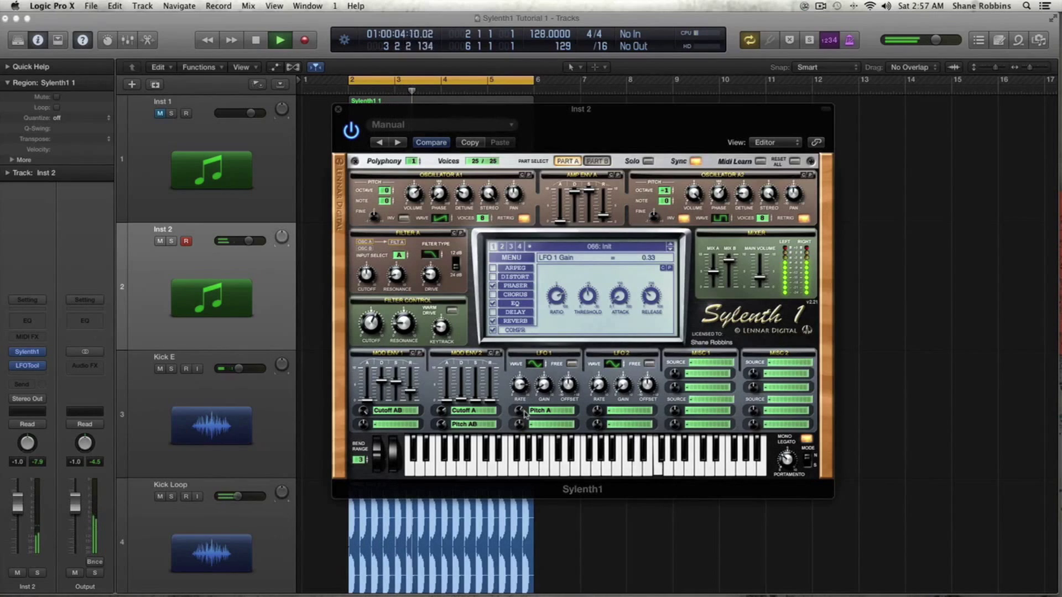
Try a Cutoff AB amount of 7.43 on Mod Env 1 during playback, set its attack to 0.00 and stop playback
click(364, 412)
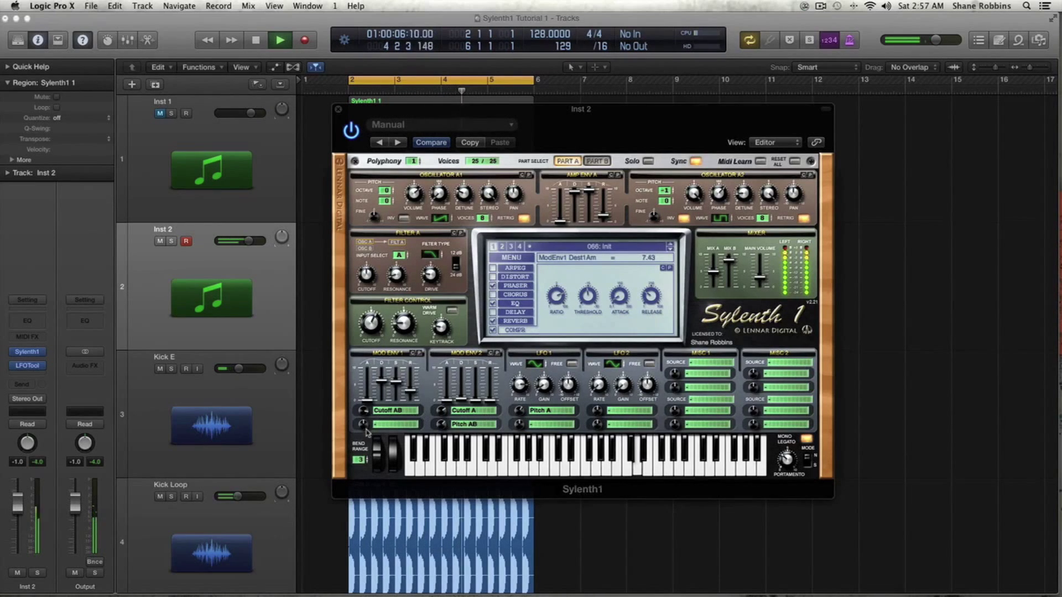
drag(367, 431, 368, 400)
click(368, 399)
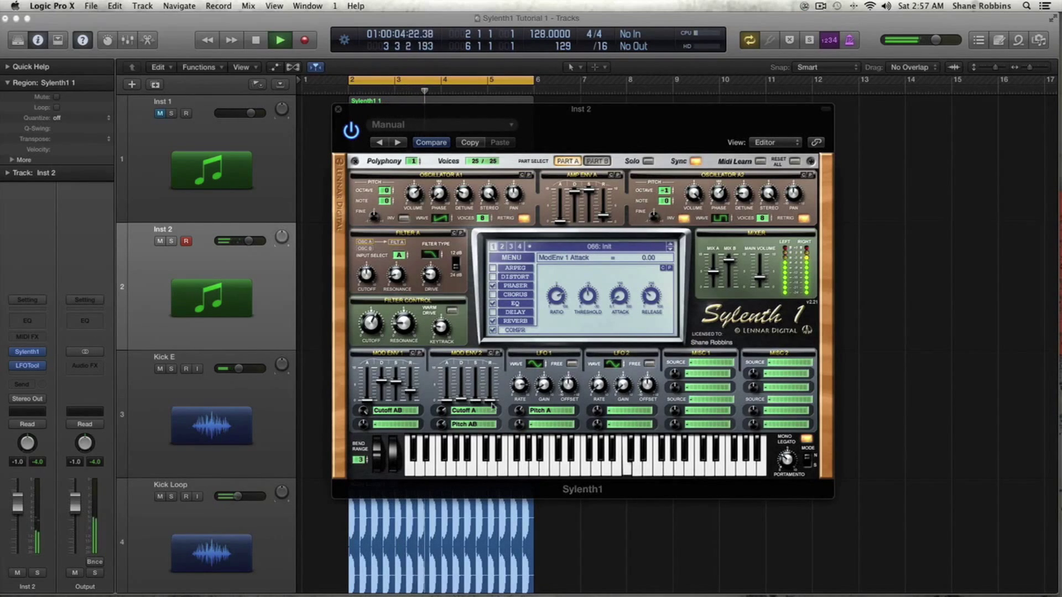
key(space)
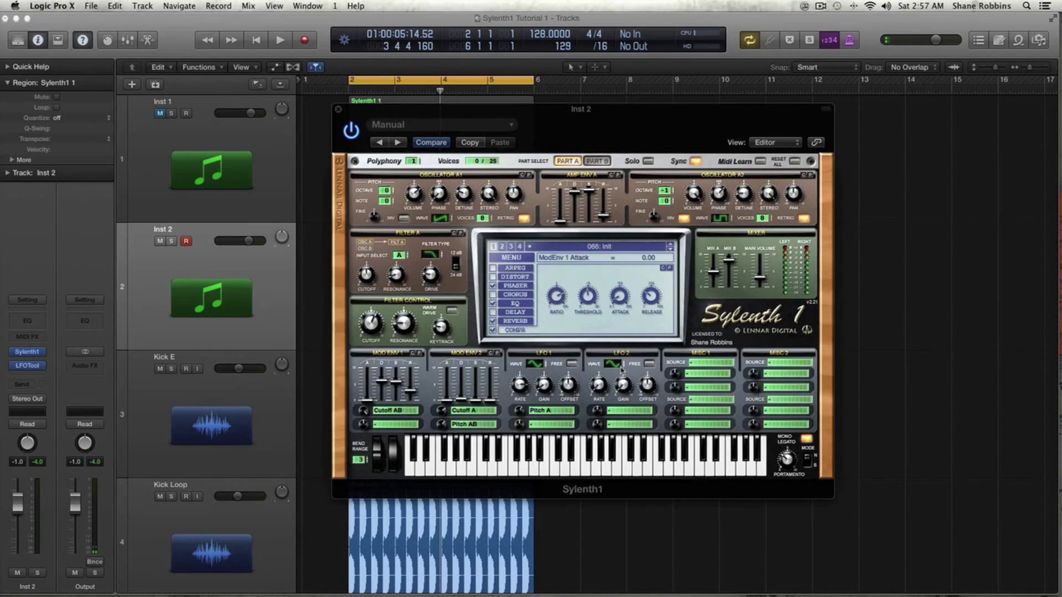
Adjust the LFO 2 rate and gain, and set its offset to -0.10
drag(599, 386, 601, 315)
drag(621, 384, 622, 372)
click(647, 383)
drag(649, 383, 649, 393)
Route LFO 2 to Phase AB with an amount of 6.00 and audition the loop
click(636, 412)
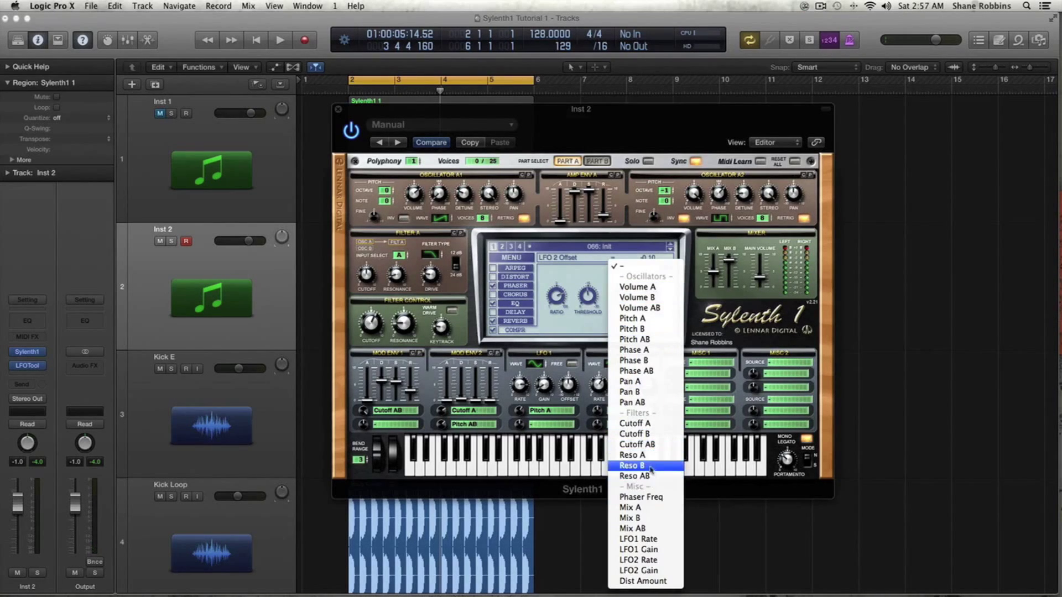
click(653, 372)
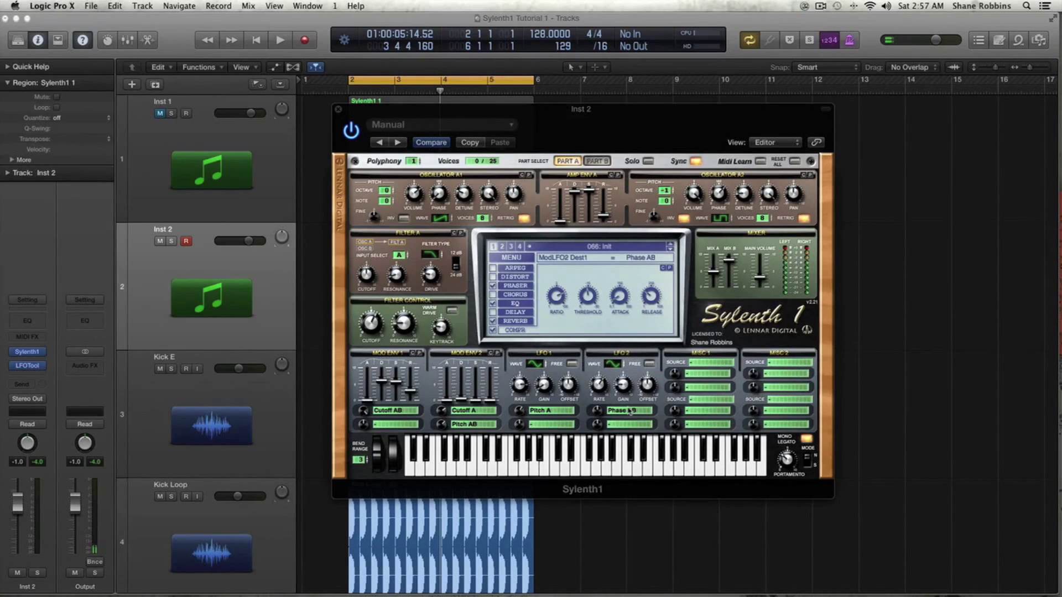
drag(598, 412, 598, 374)
key(space)
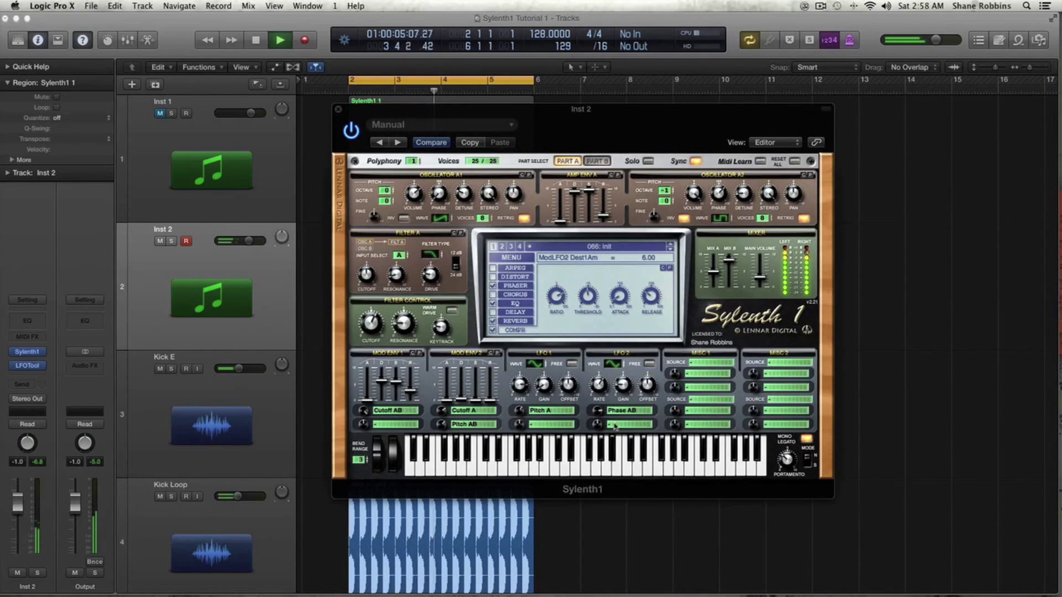
key(space)
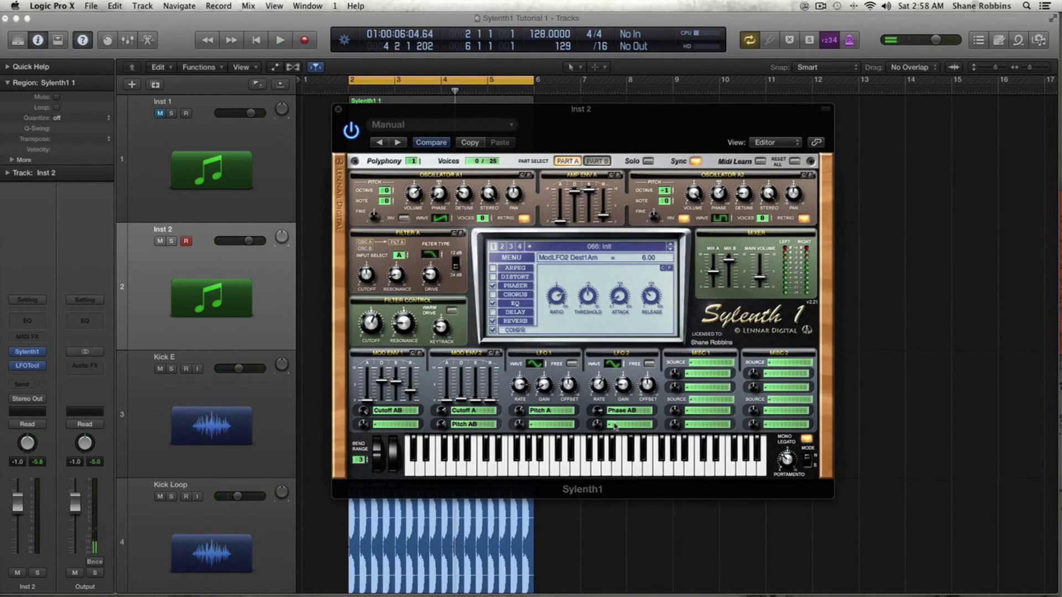
Route LFO 2's second destination to Pitch AB and set its amount to 0.10 while the loop plays
click(623, 427)
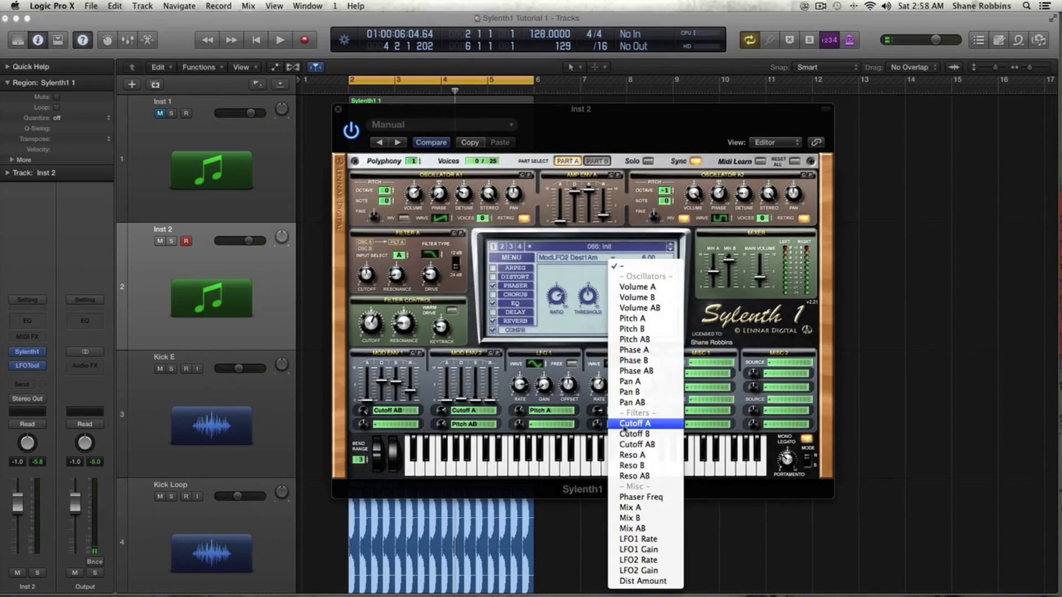
click(652, 343)
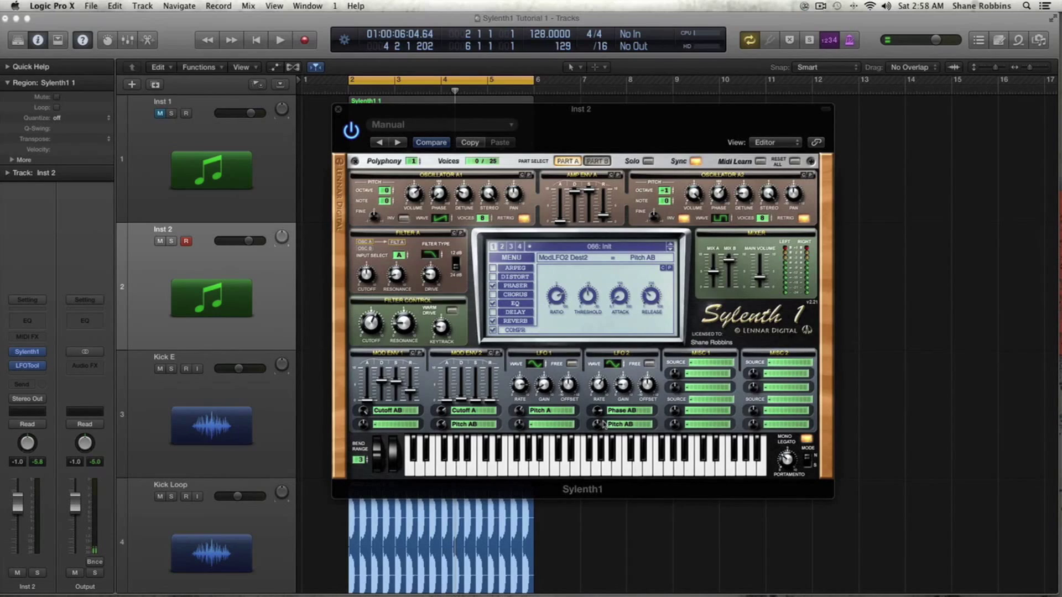
drag(599, 425, 601, 428)
key(space)
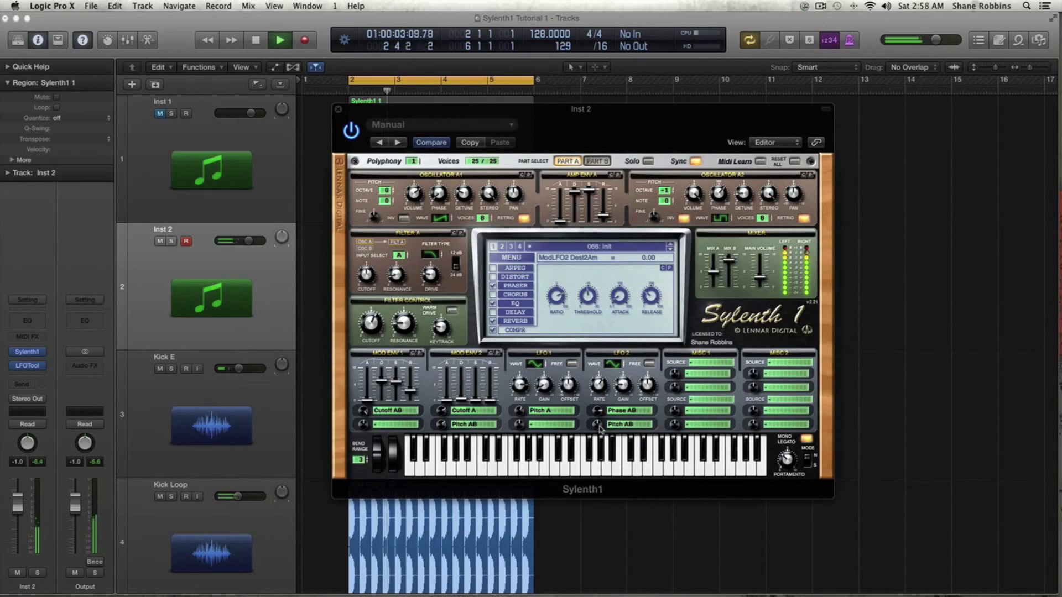
drag(600, 429, 600, 428)
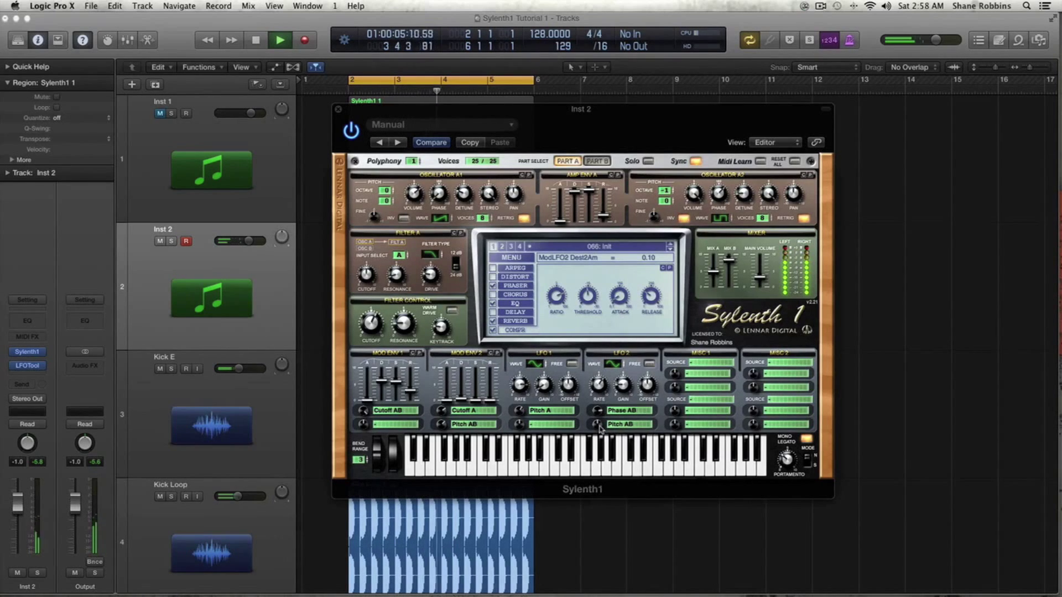
Lower the Mix A level to 3.51 in the mixer during playback and stop the loop
drag(714, 273, 714, 282)
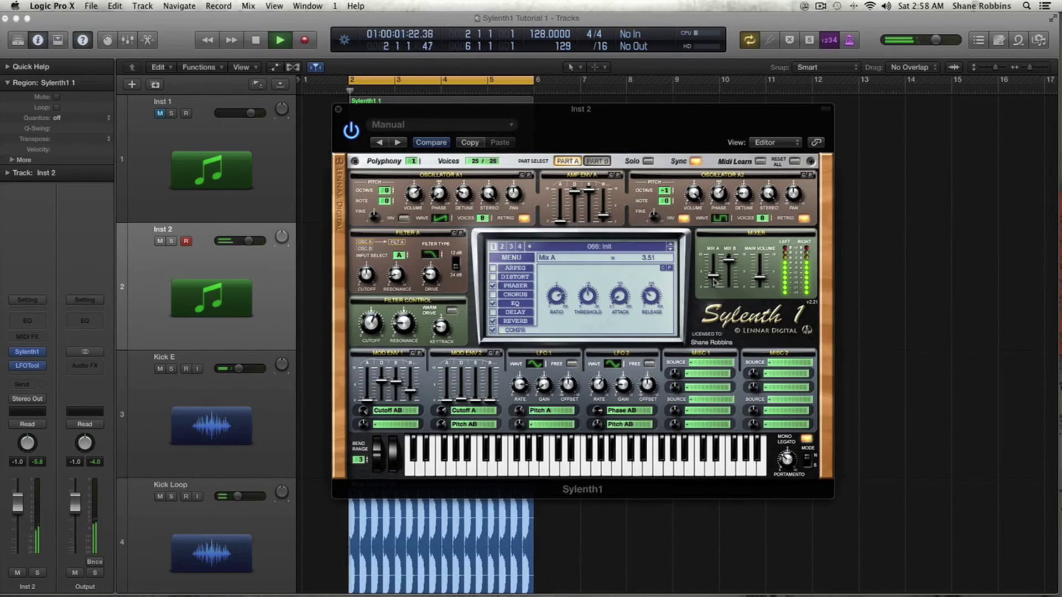
key(space)
Show the Part B oscillator settings and move the synth window aside to uncover the track regions
click(598, 161)
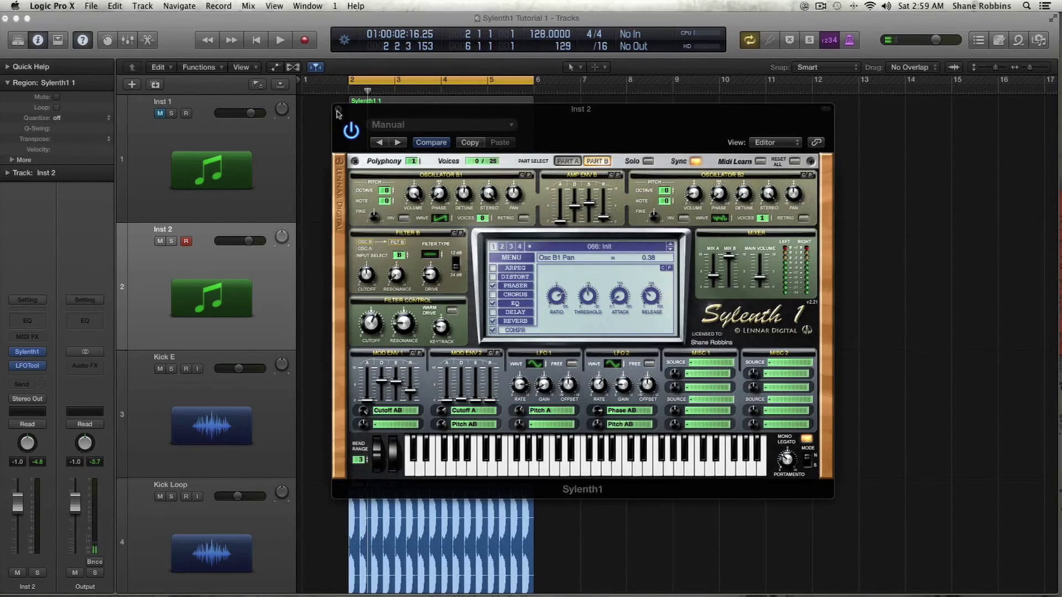
drag(349, 113, 406, 114)
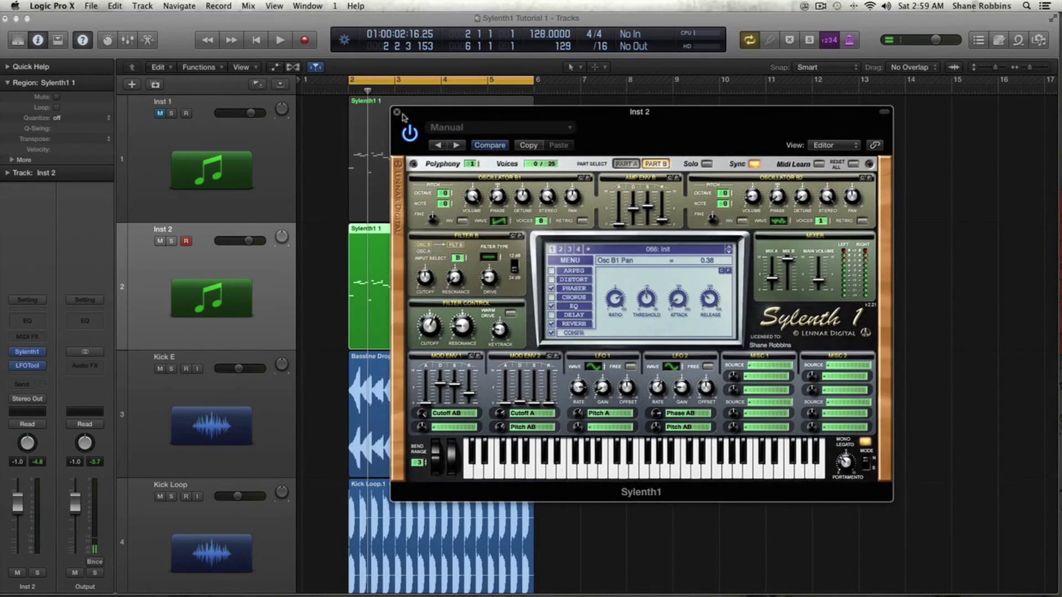